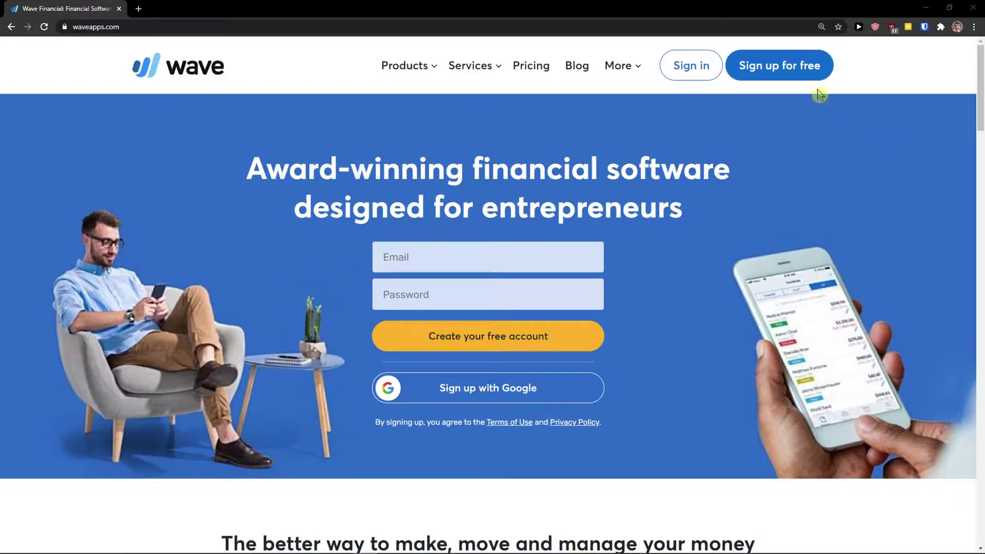
Sign up for a free Wave account using the corrected saved email and a new password, then save the password.
click(791, 74)
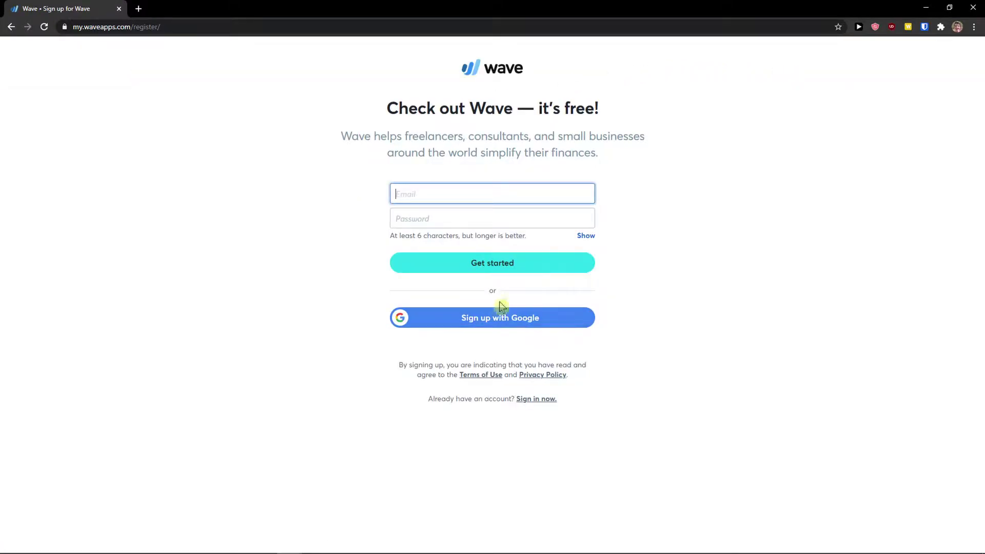
click(467, 191)
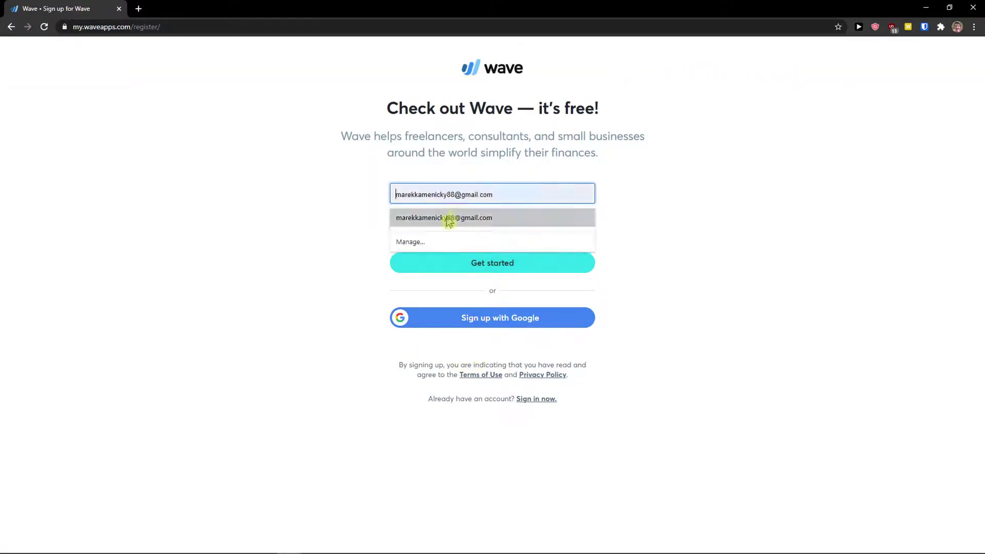
click(452, 217)
click(471, 196)
text(0@gmail.com)
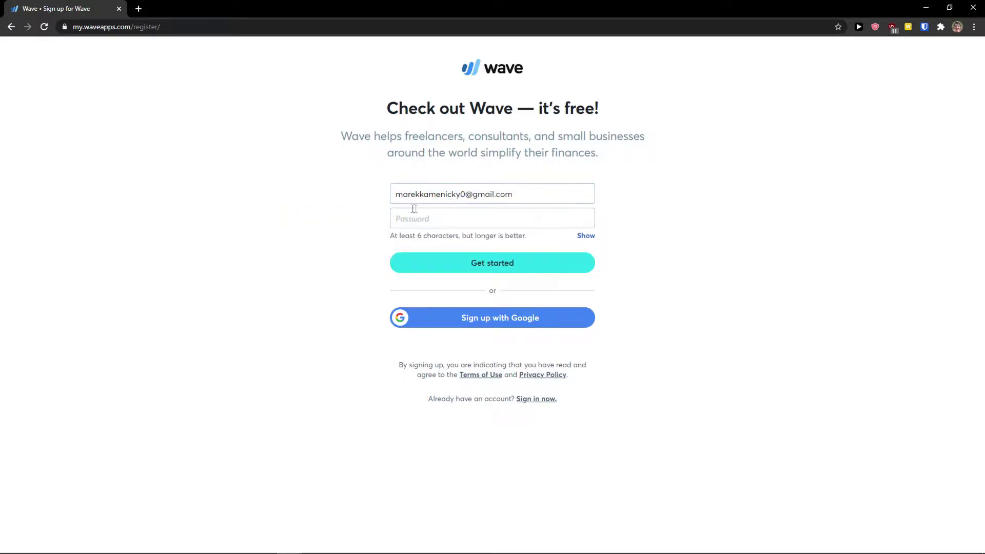
click(417, 210)
text(*********)
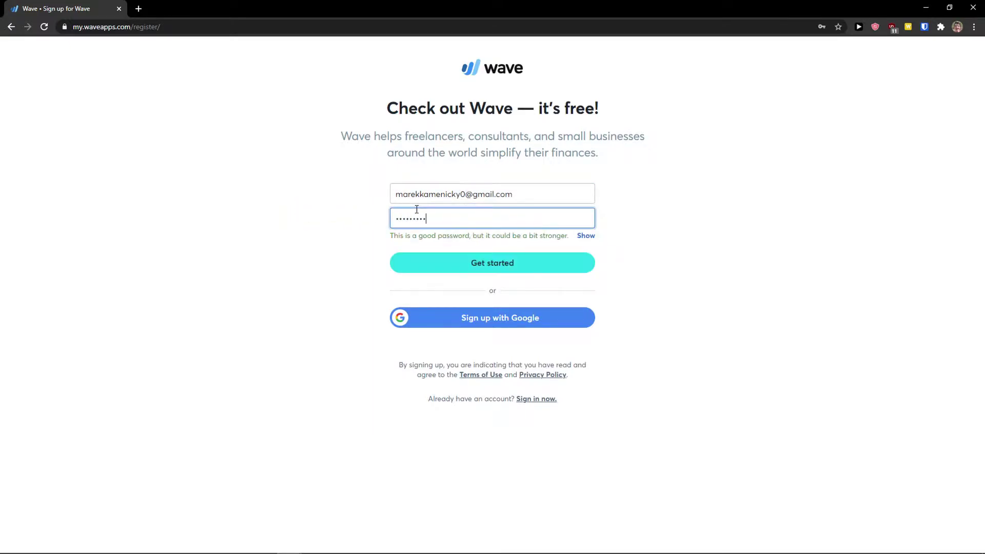
click(540, 271)
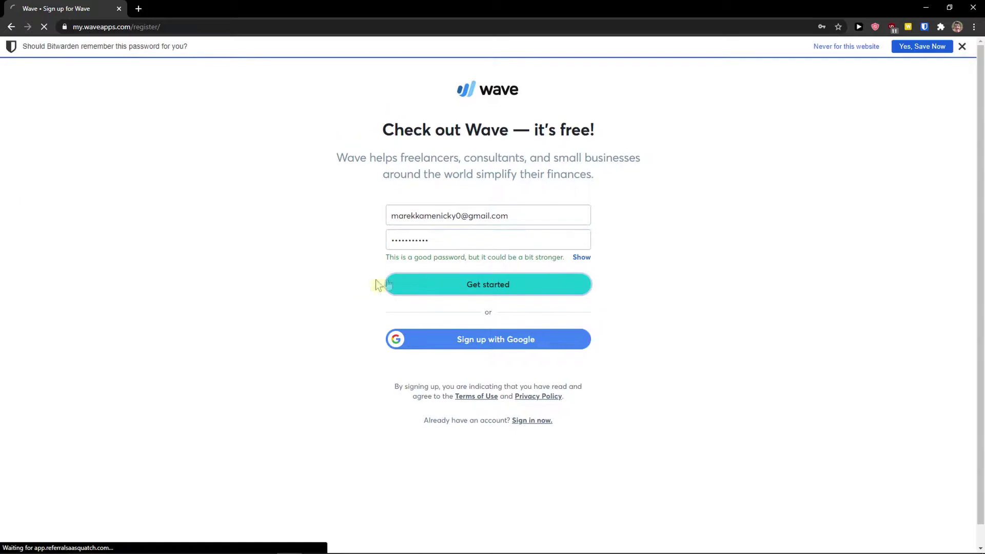
click(924, 48)
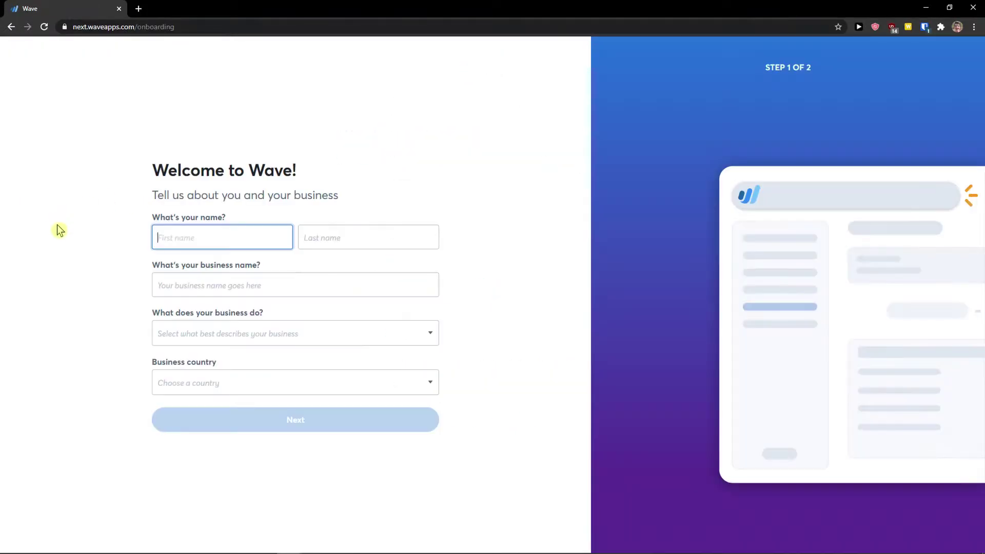
Autofill the owner's first and last name and enter the business name.
click(232, 231)
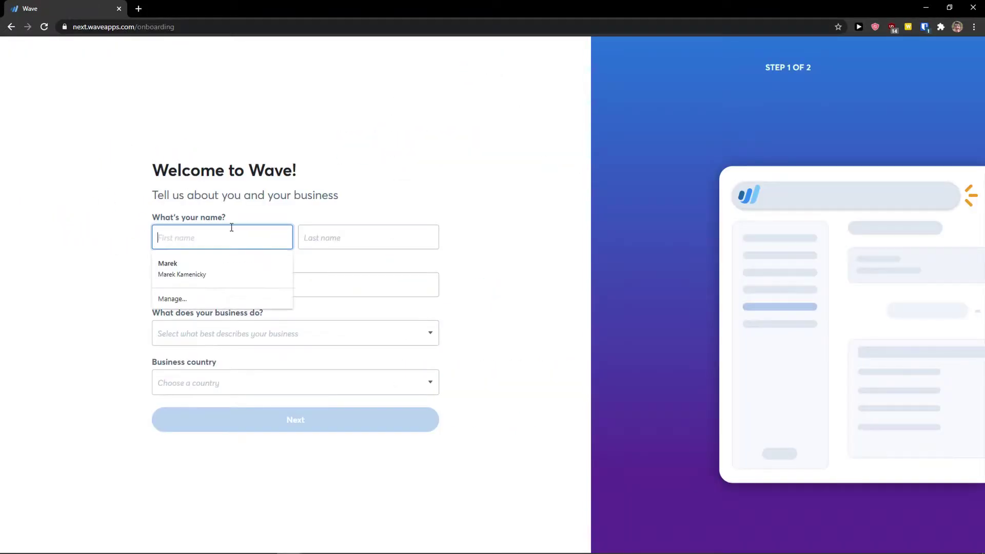
click(215, 268)
click(210, 281)
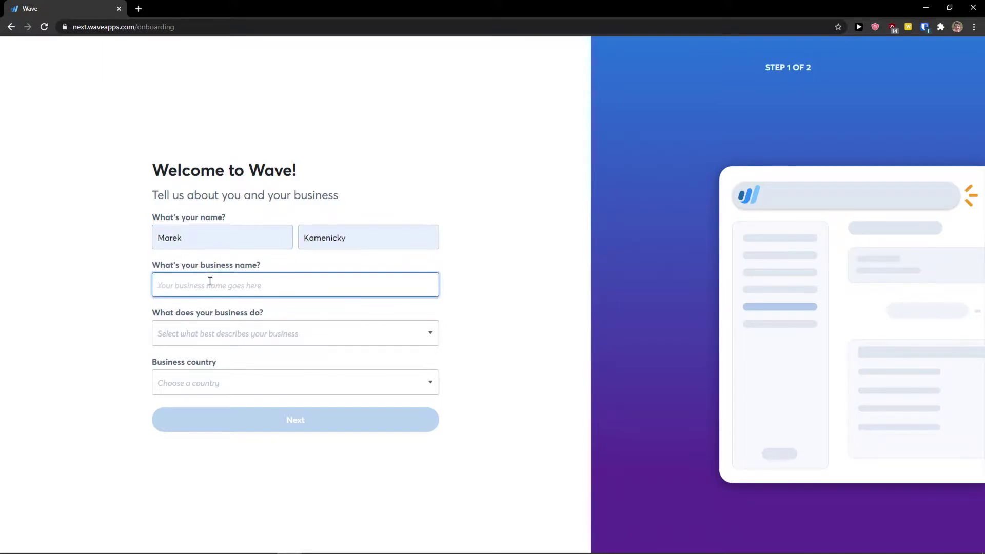
key(Tab)
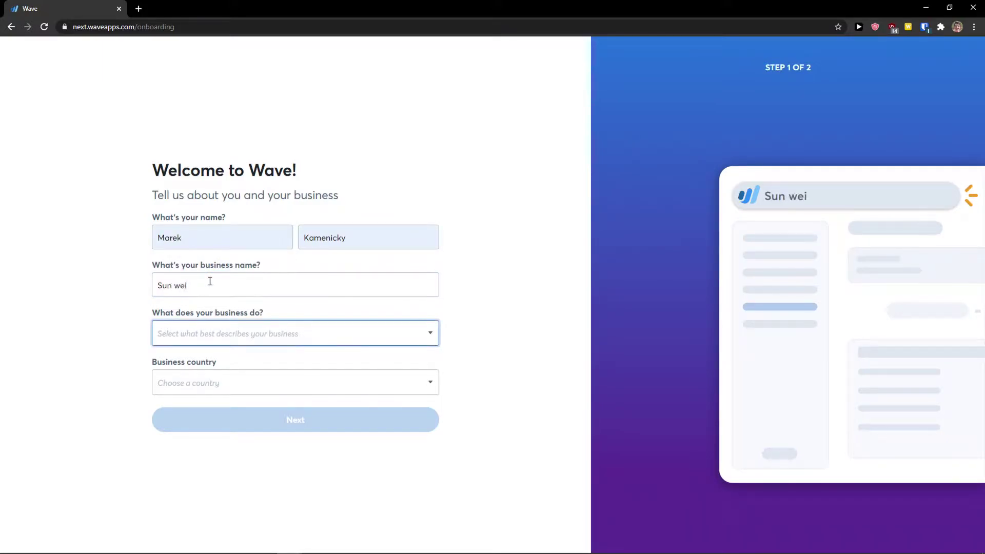
Choose Consulting & Professional Services, United States and USD, then continue to the next step.
click(189, 344)
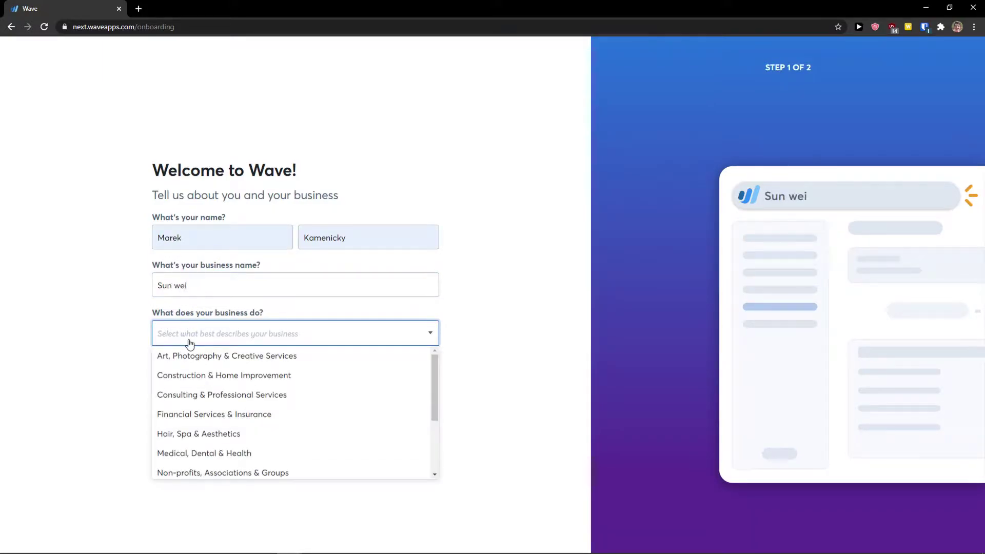
scroll(242, 368, down, 1)
scroll(232, 402, up, 1)
click(239, 396)
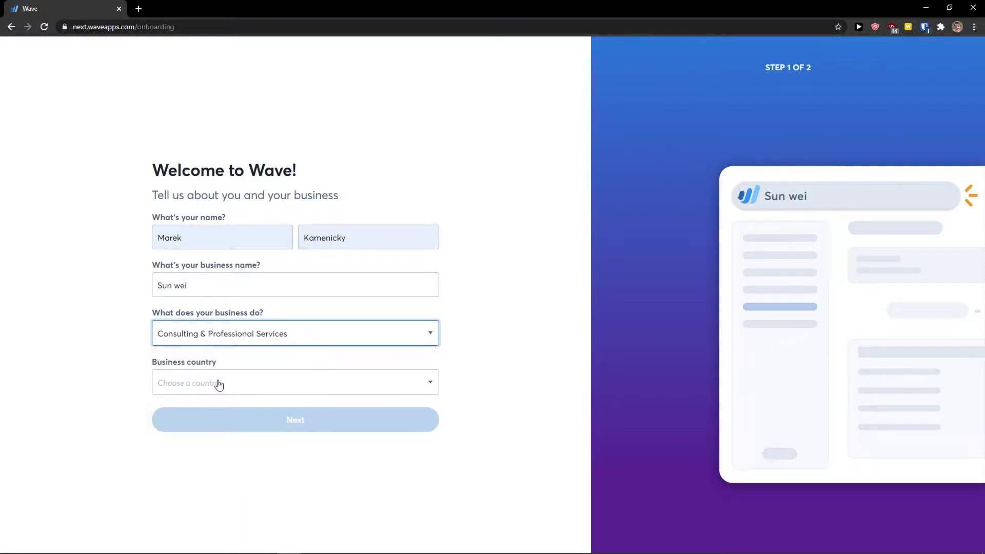
click(214, 385)
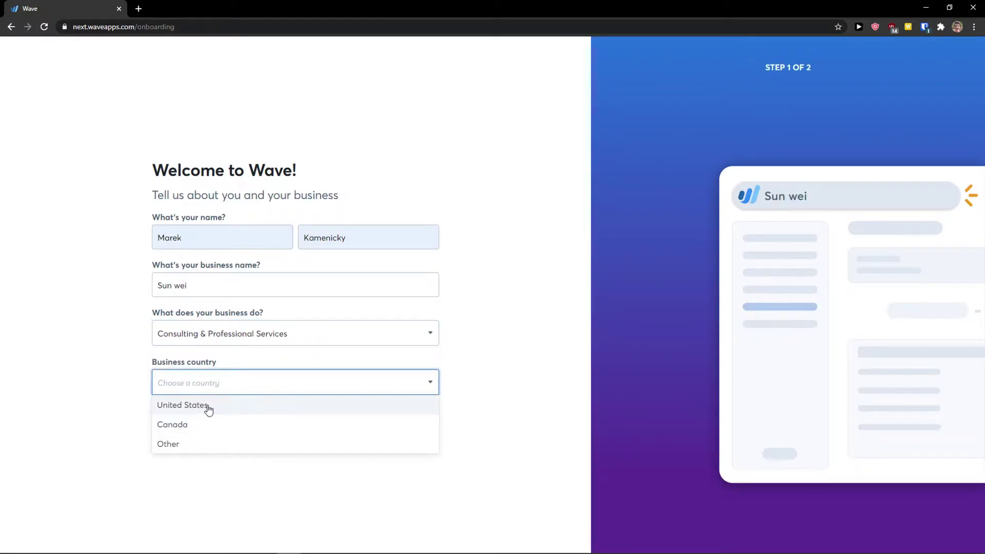
click(208, 406)
click(177, 408)
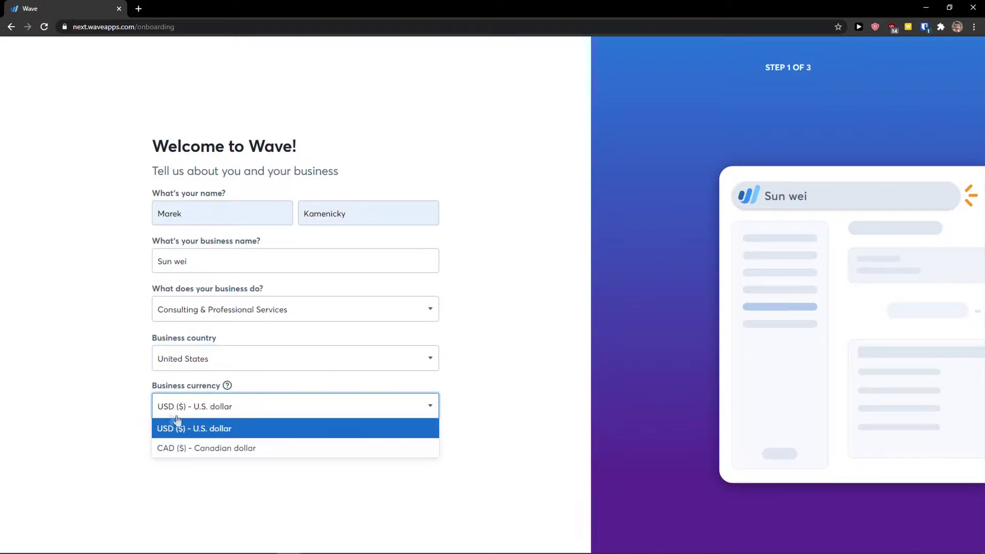
click(126, 426)
click(251, 448)
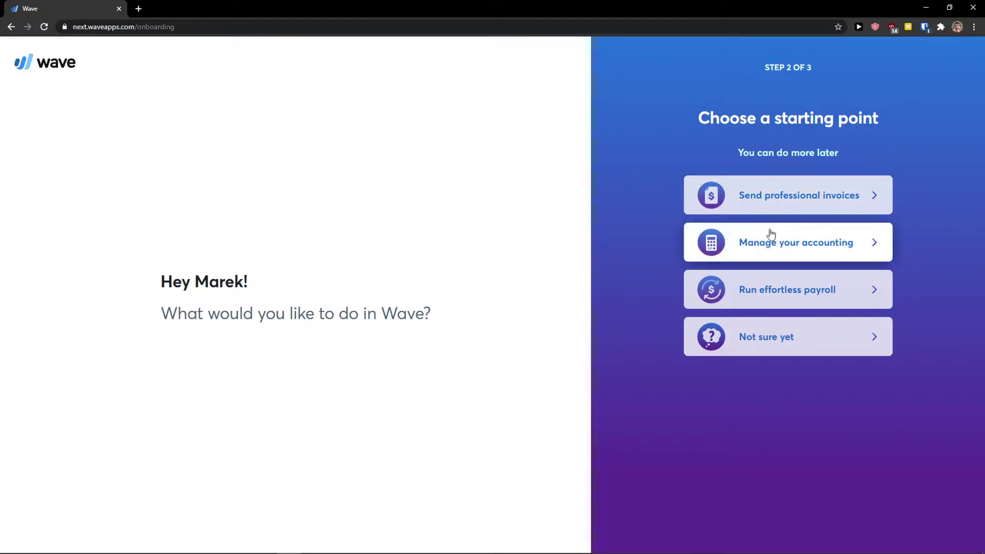
Choose managing accounting, answering 'I haven't started yet' and no bookkeeper or accountant.
click(770, 239)
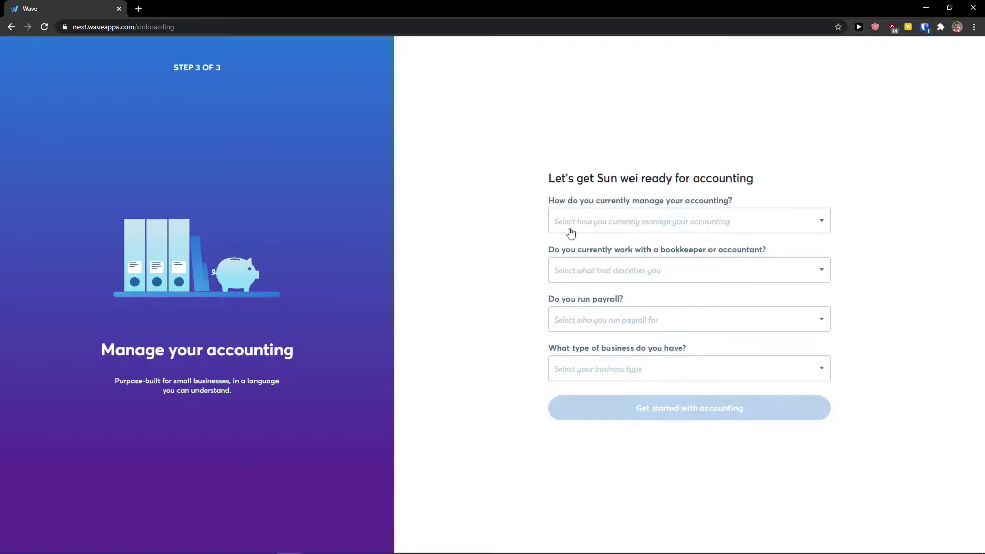
click(581, 220)
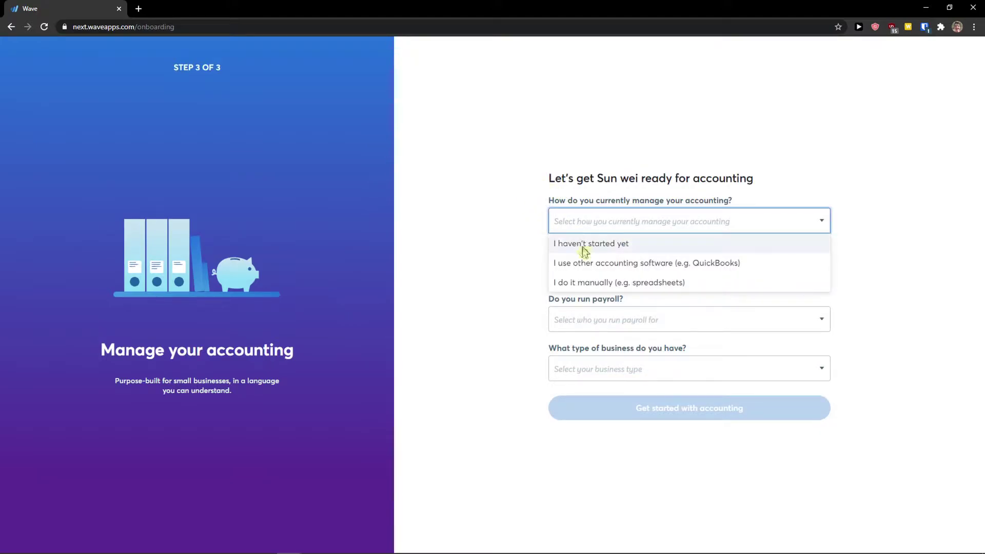
click(585, 245)
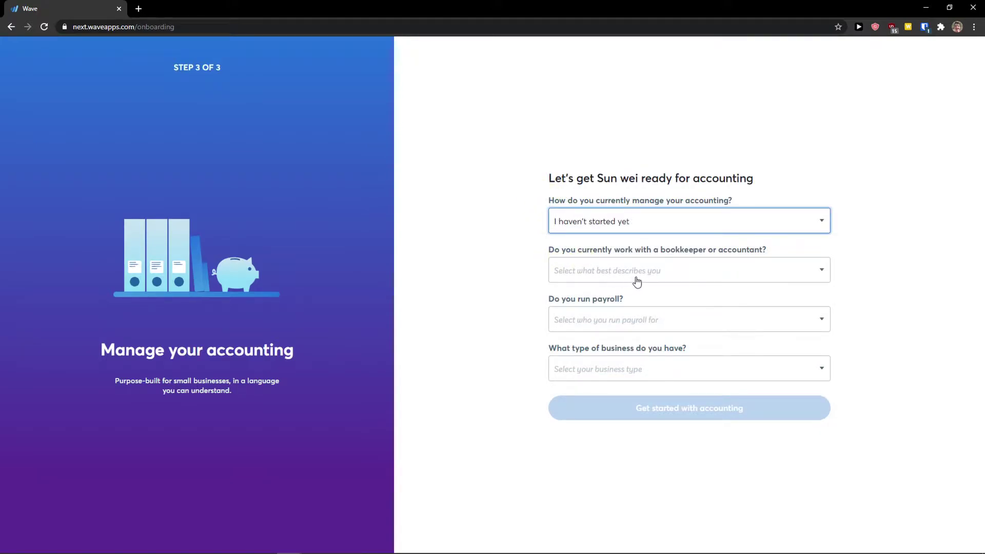
click(650, 277)
click(632, 294)
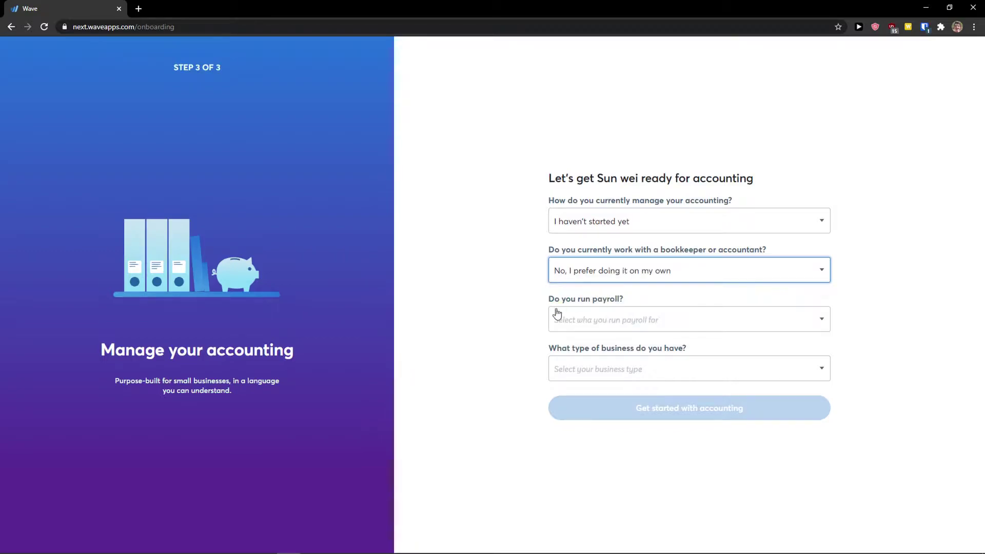
Set payroll to 'I only pay myself' and business type to Sole proprietorship, then finish setup.
click(575, 326)
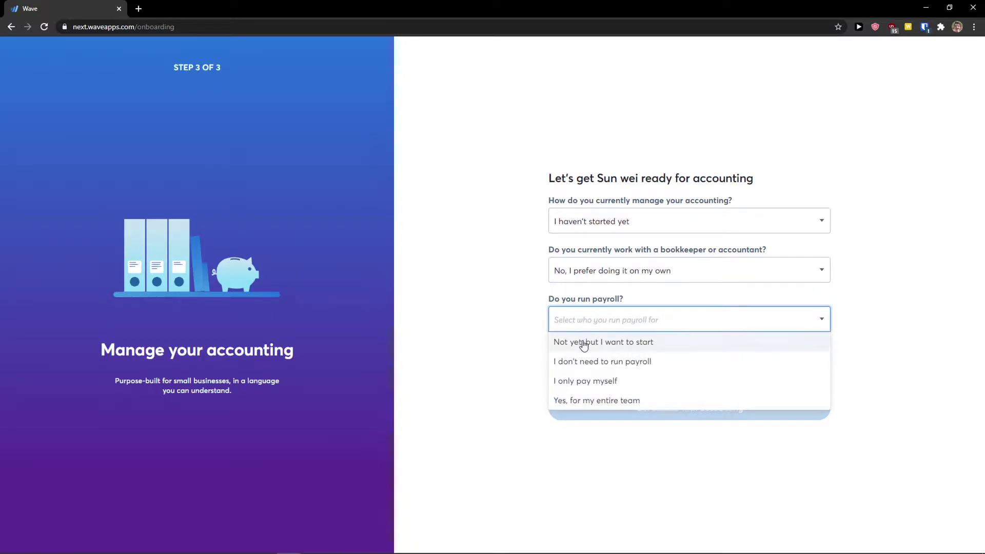
click(584, 346)
click(610, 292)
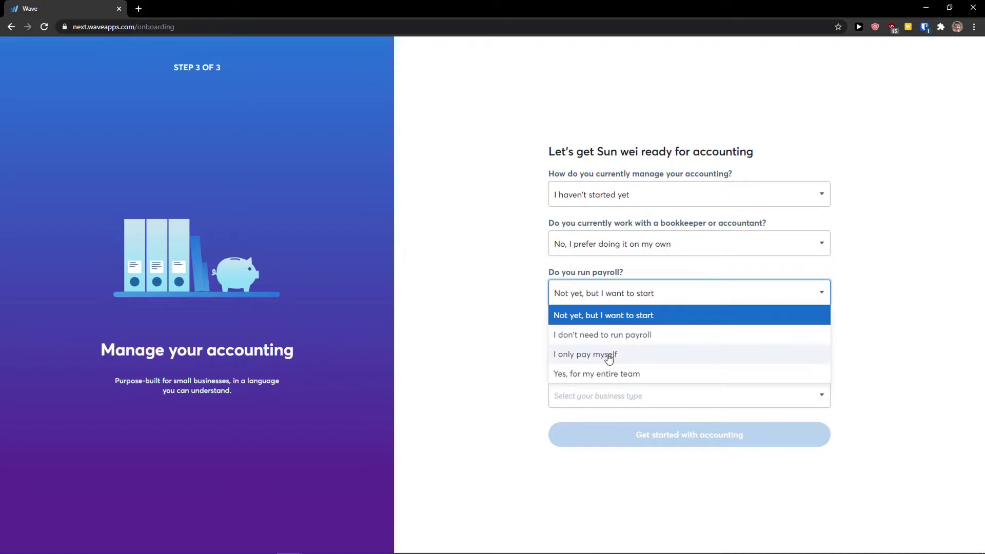
click(609, 355)
click(601, 369)
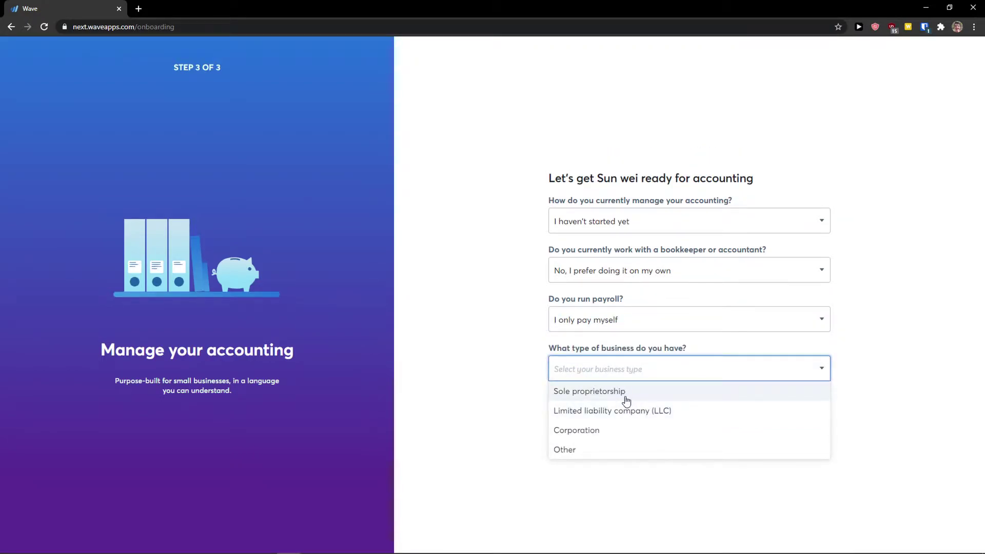
click(626, 398)
click(640, 408)
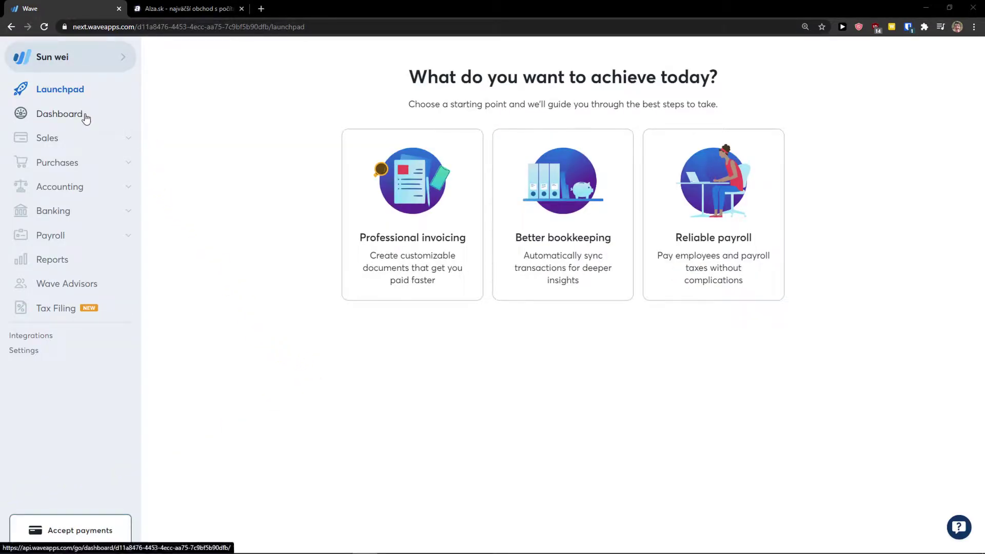
Go to the Dashboard to view the empty $0 Cash Flow chart.
click(85, 118)
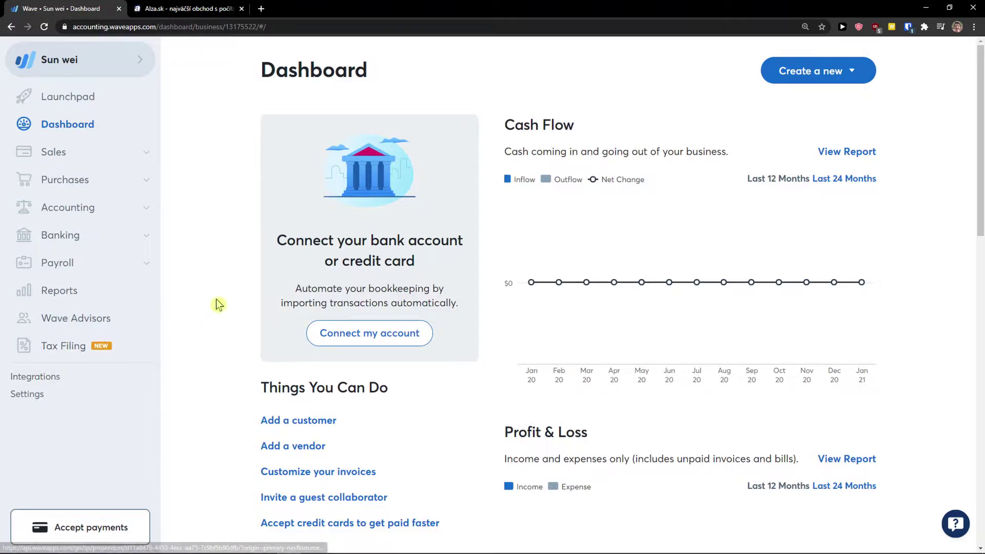
Highlight the Cash Flow description and glance at the list of new items to create.
scroll(541, 166, down, 1)
scroll(541, 165, up, 1)
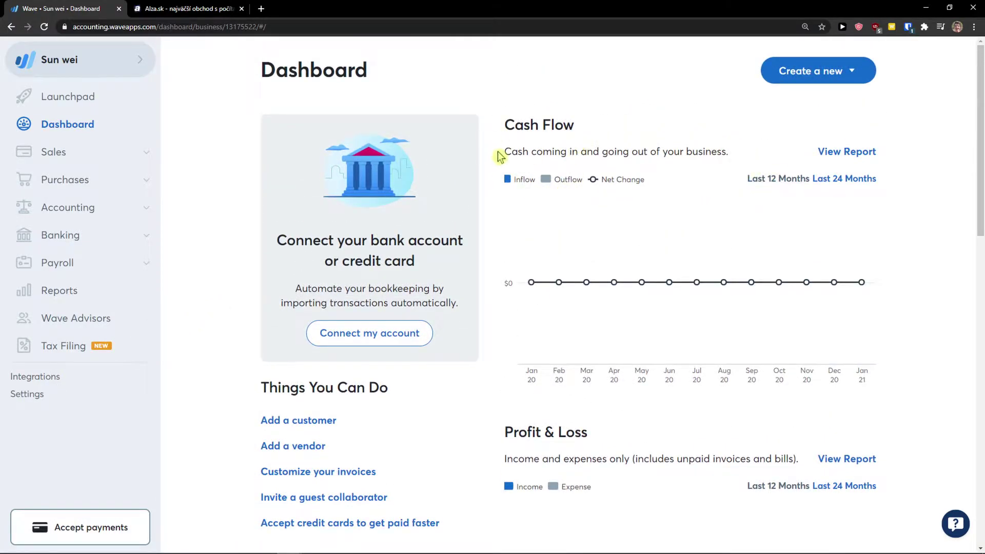
drag(729, 151, 526, 150)
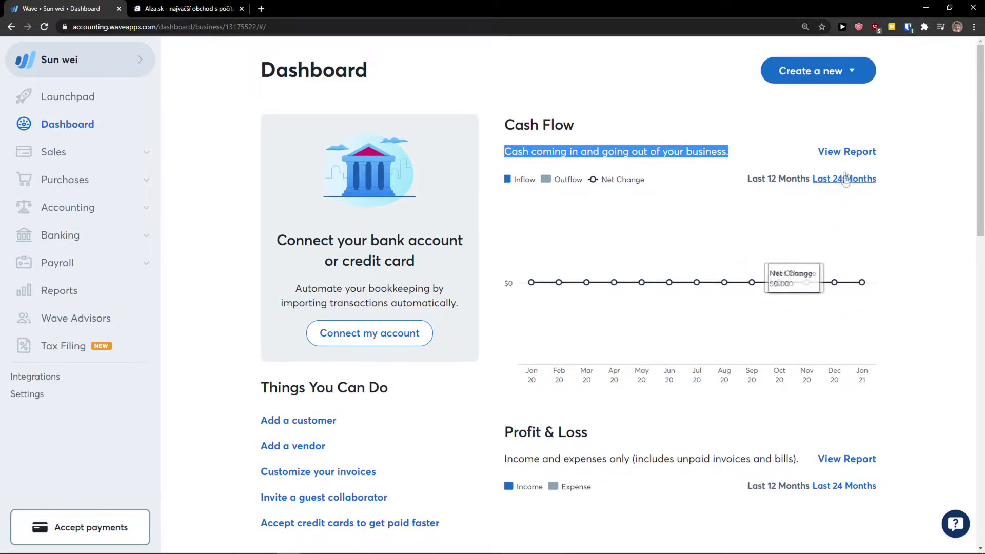
click(827, 72)
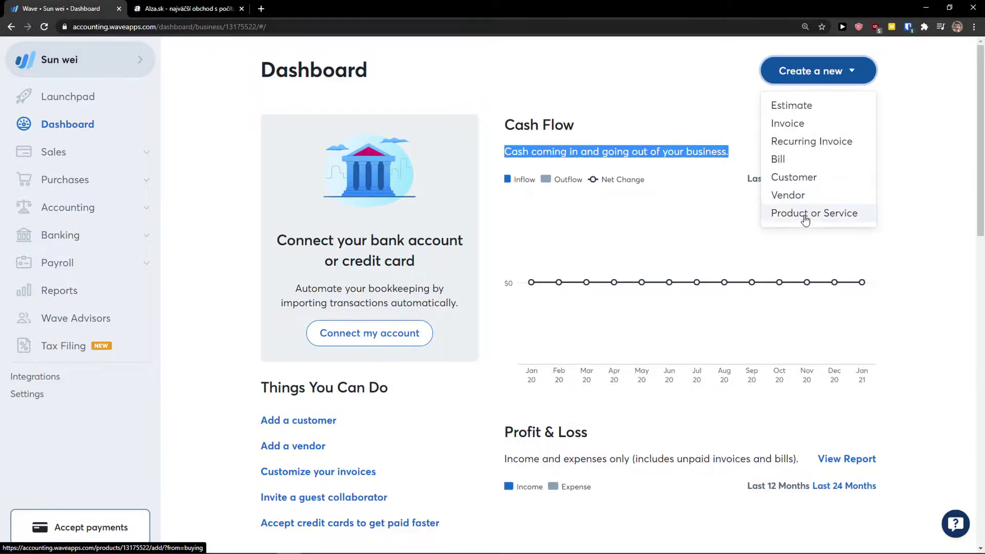
click(960, 241)
Highlight the Profit & Loss, Payable & Owing and Net Income summaries further down.
scroll(920, 221, down, 2)
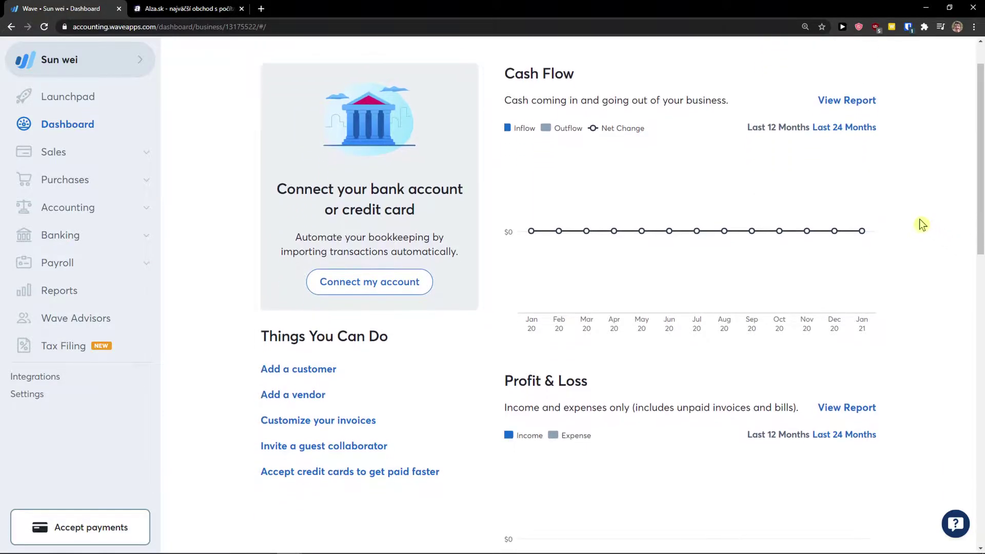
scroll(846, 224, down, 2)
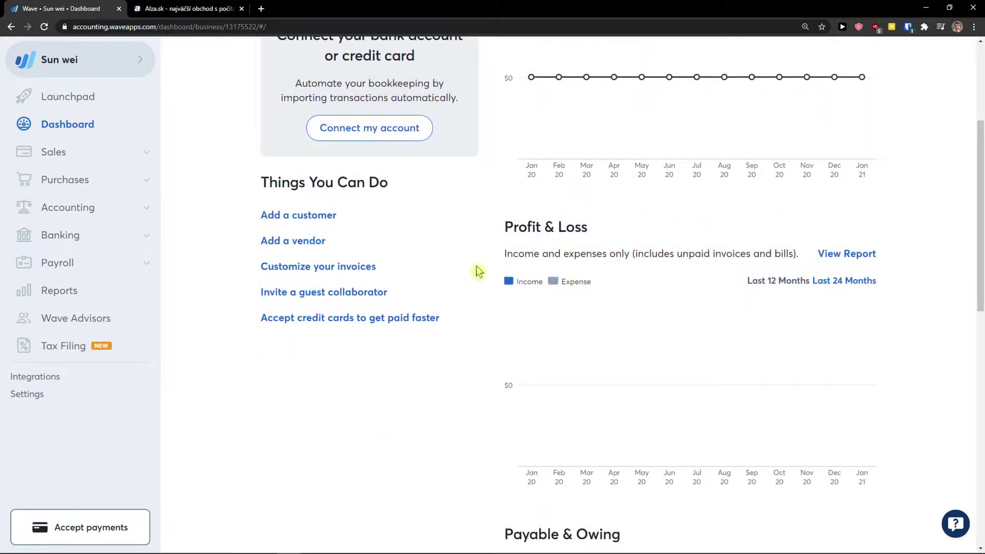
scroll(590, 285, down, 1)
drag(800, 202, 650, 203)
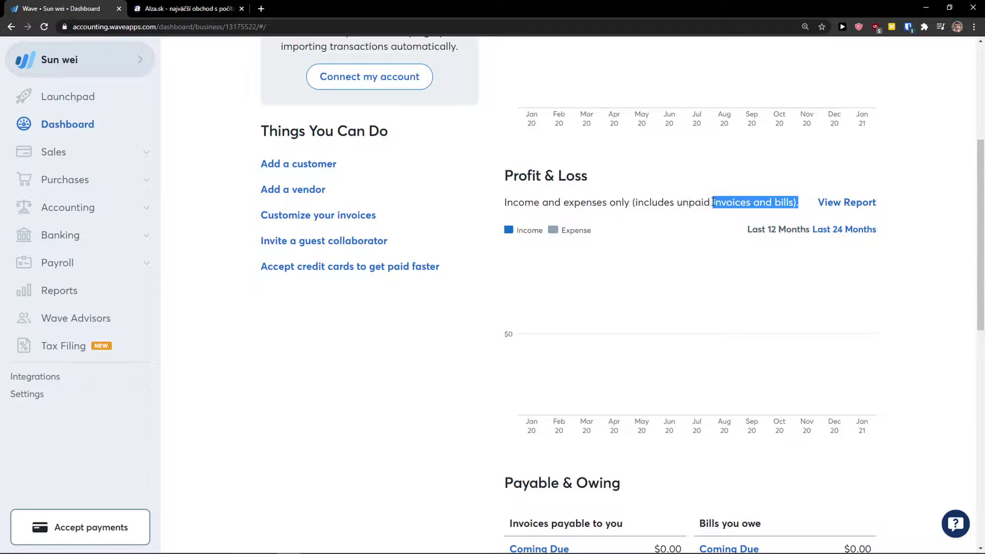
drag(713, 202, 772, 203)
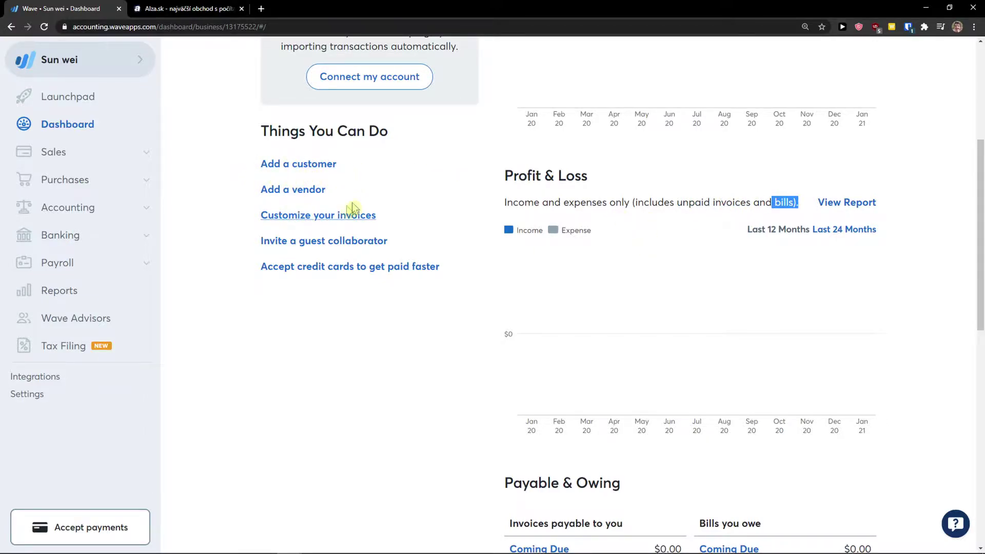
scroll(508, 260, down, 4)
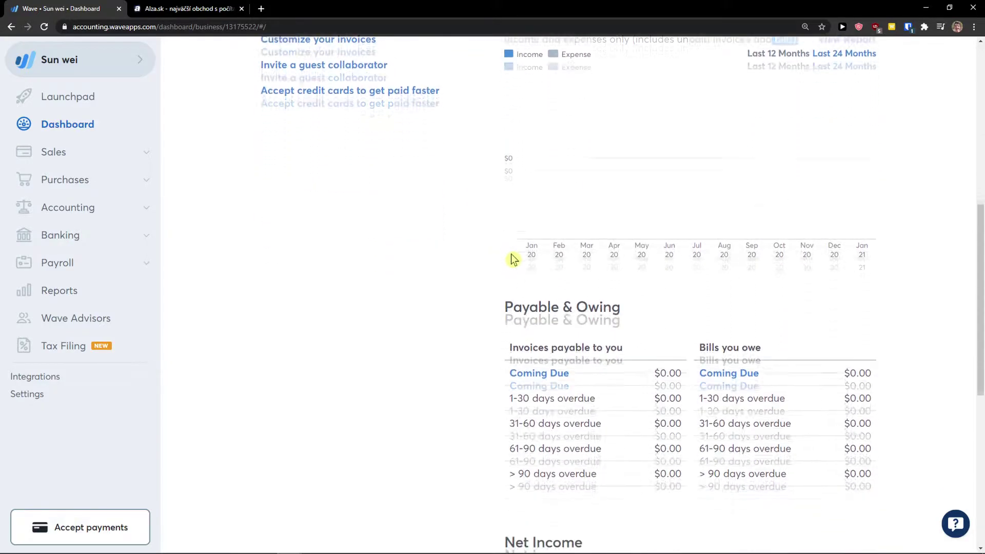
drag(503, 230, 645, 237)
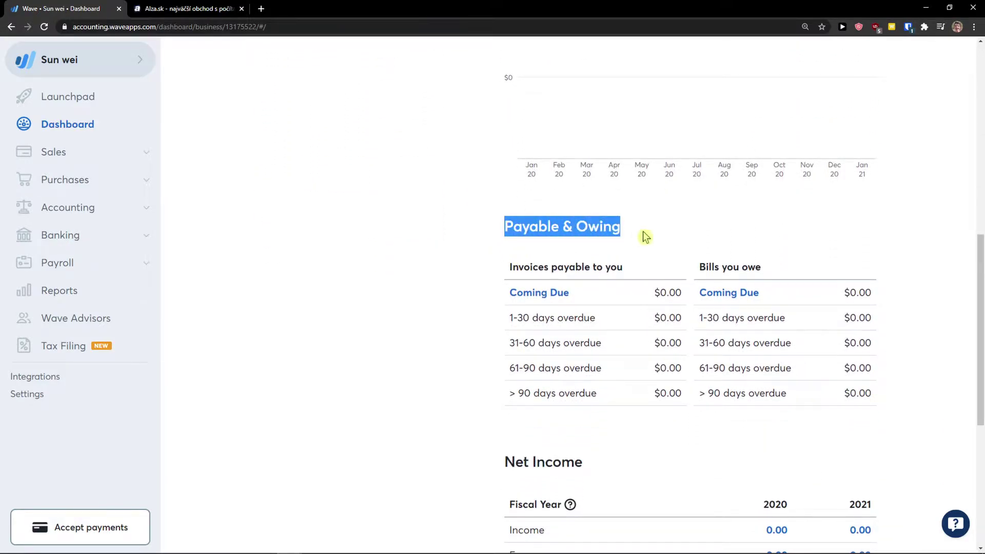
scroll(541, 279, down, 1)
drag(508, 215, 638, 217)
click(699, 217)
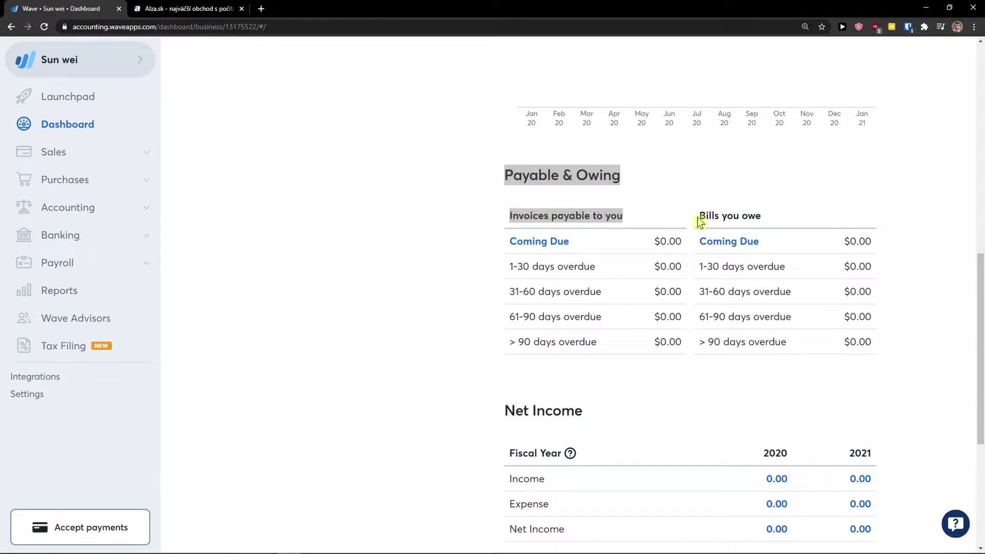
Highlight the empty Expenses Breakdown heading, then return to the top of the Dashboard.
scroll(688, 270, down, 3)
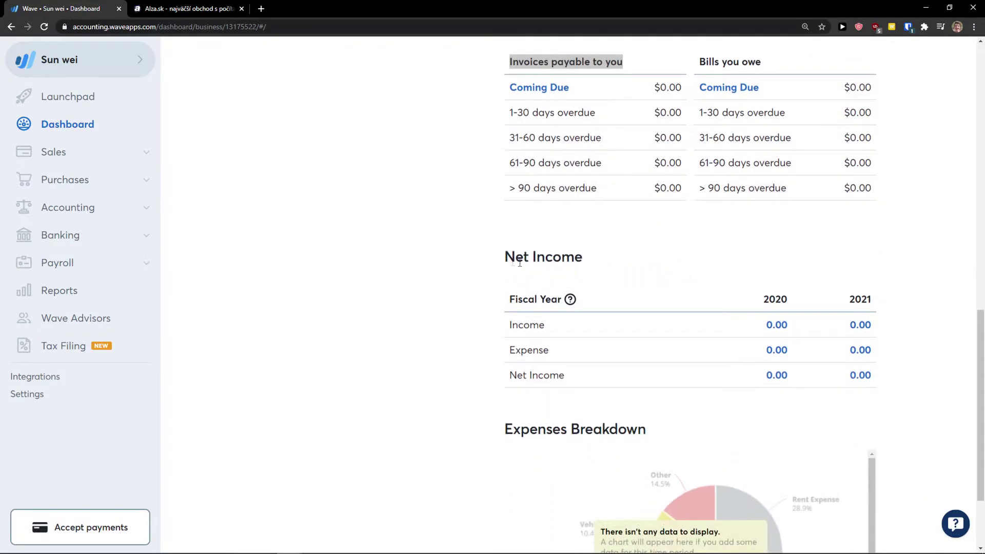
scroll(523, 293, down, 1)
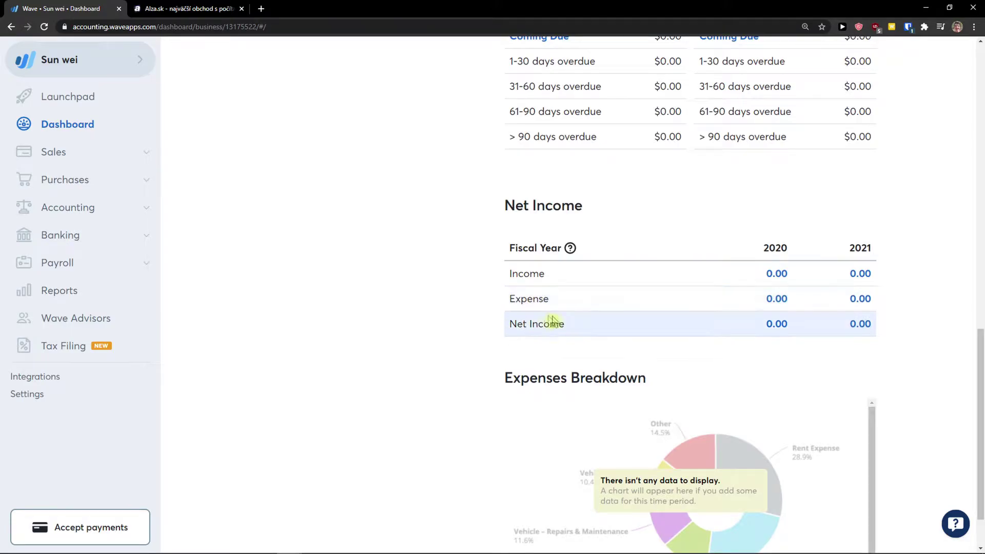
scroll(534, 306, down, 1)
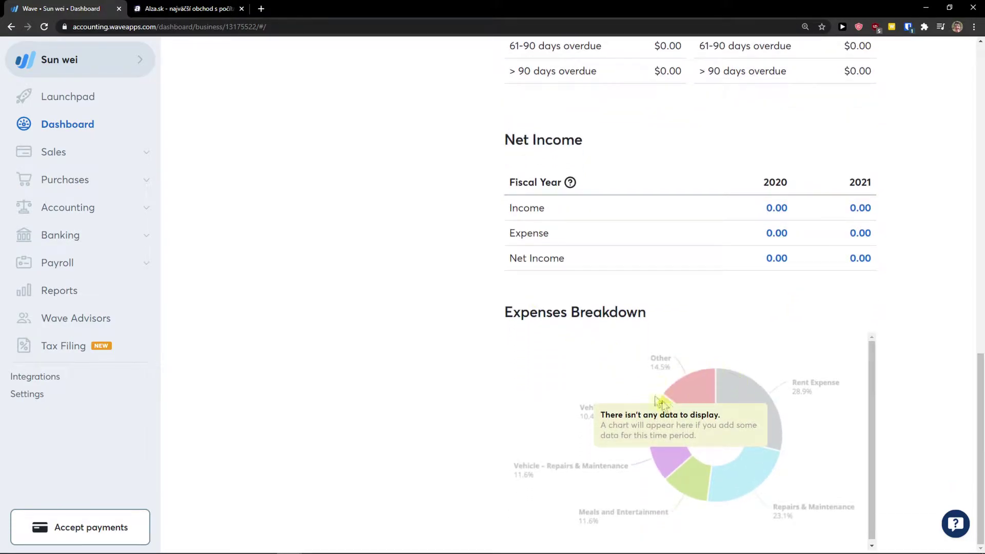
drag(506, 314, 667, 326)
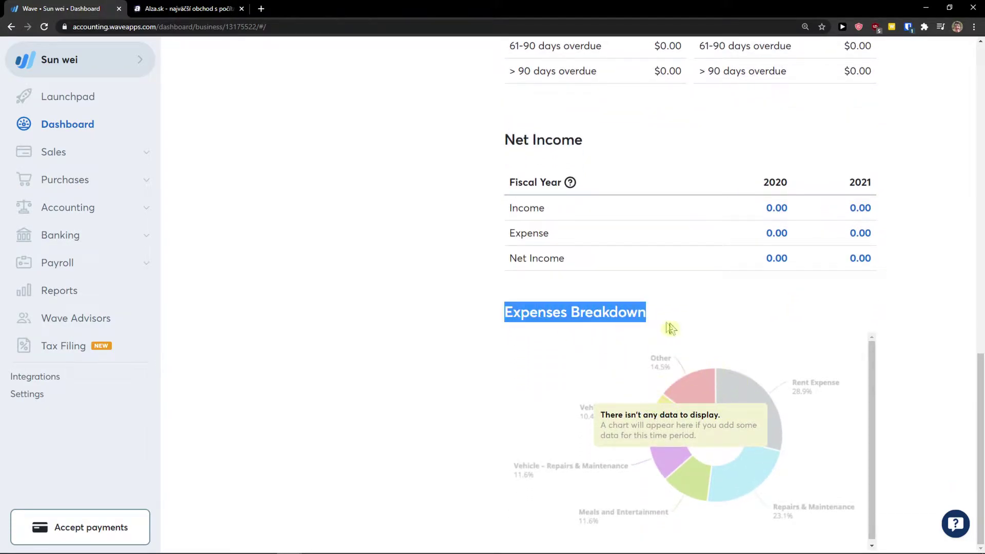
middle_click(460, 407)
scroll(460, 325, up, 15)
scroll(427, 367, up, 3)
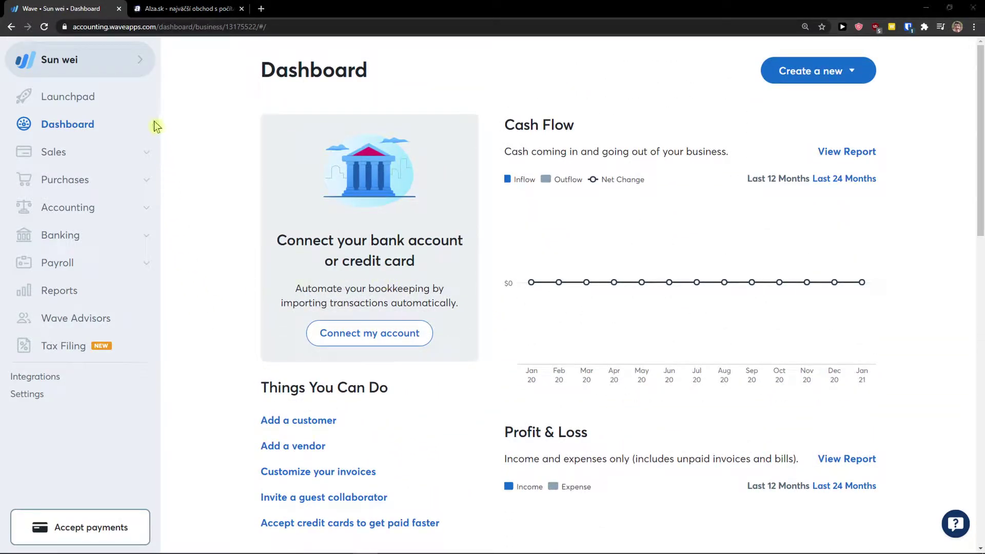
click(128, 63)
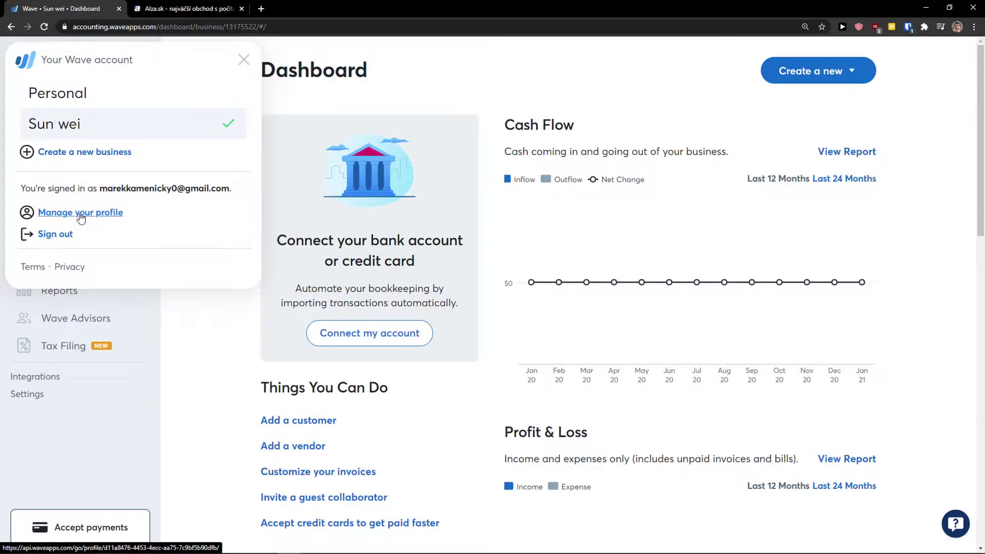
click(244, 60)
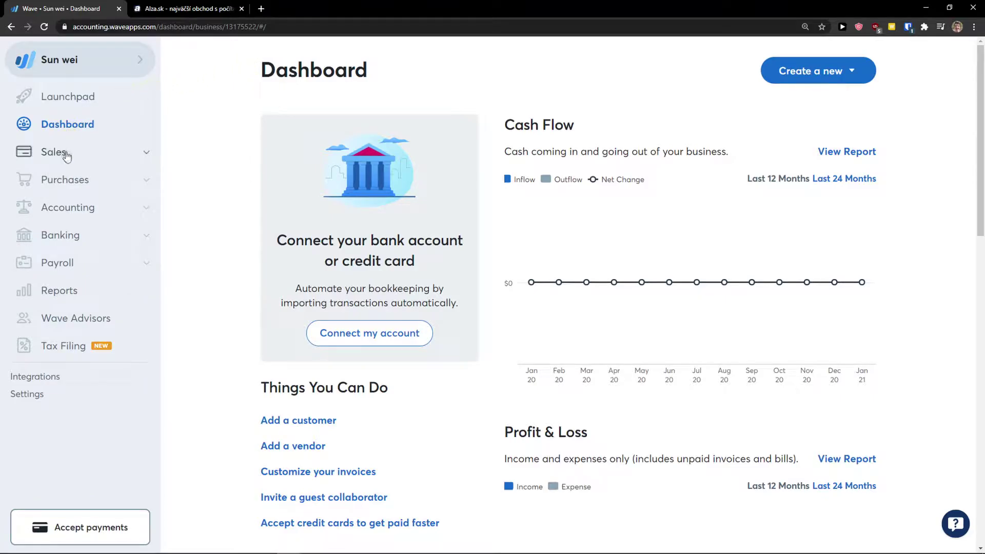
Expand the Sales, Purchases, Accounting, Banking and Payroll sections of the sidebar.
click(86, 158)
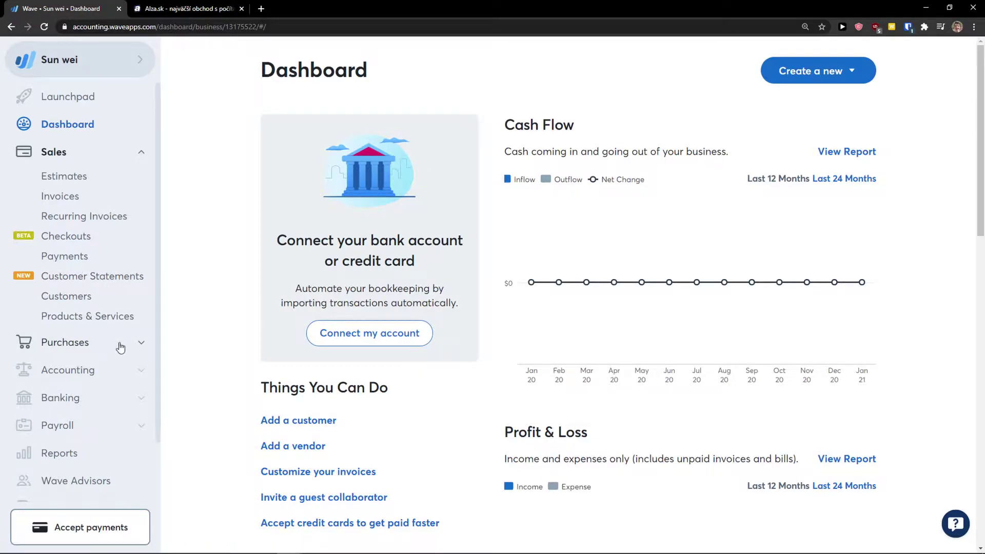
click(97, 343)
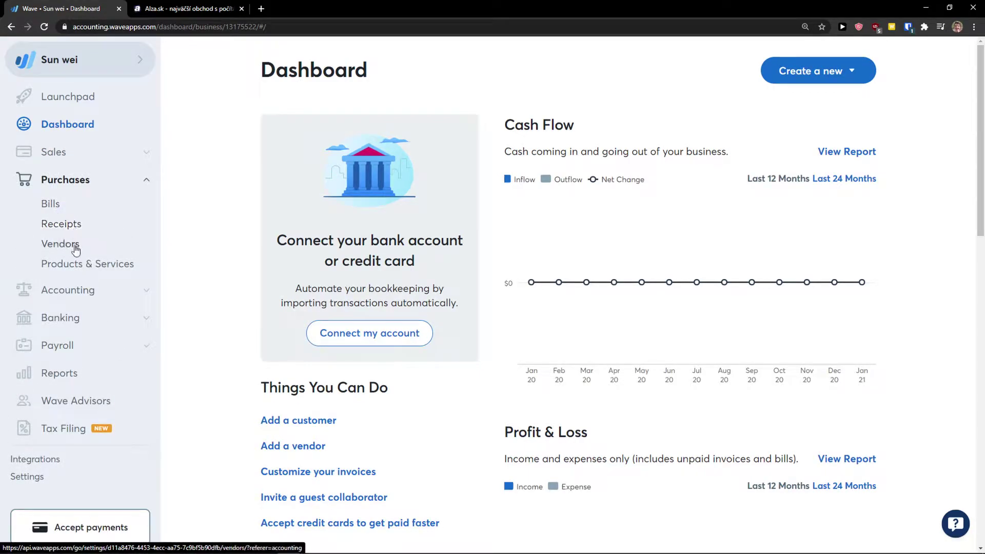
click(145, 181)
click(71, 216)
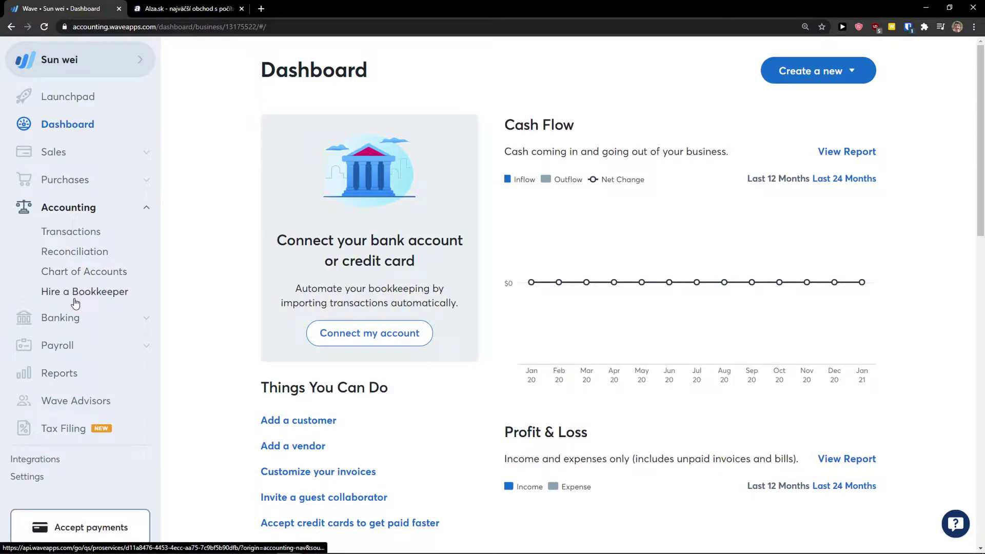
click(131, 322)
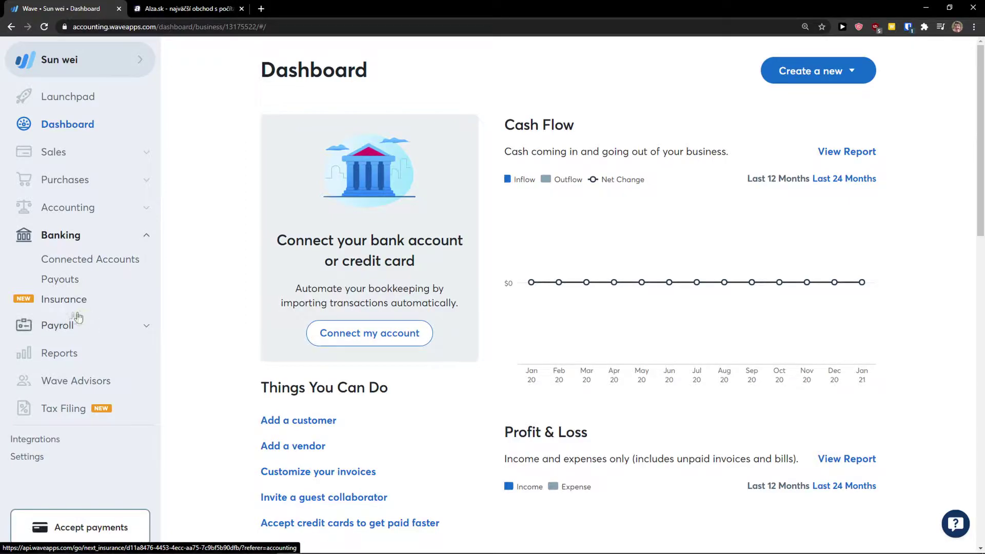
click(98, 325)
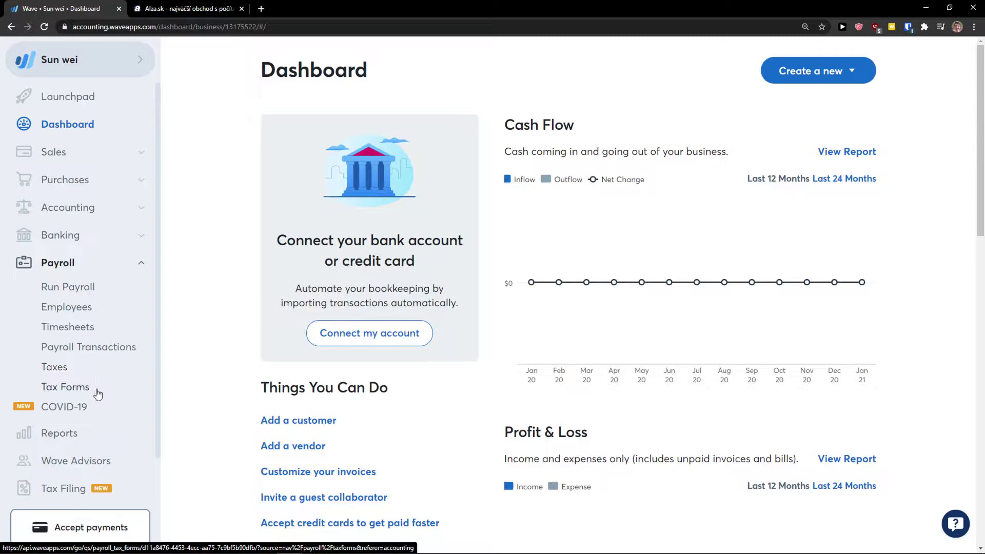
Visit the Reports and Wave Advisors pages, then expand the Sales section again.
click(85, 437)
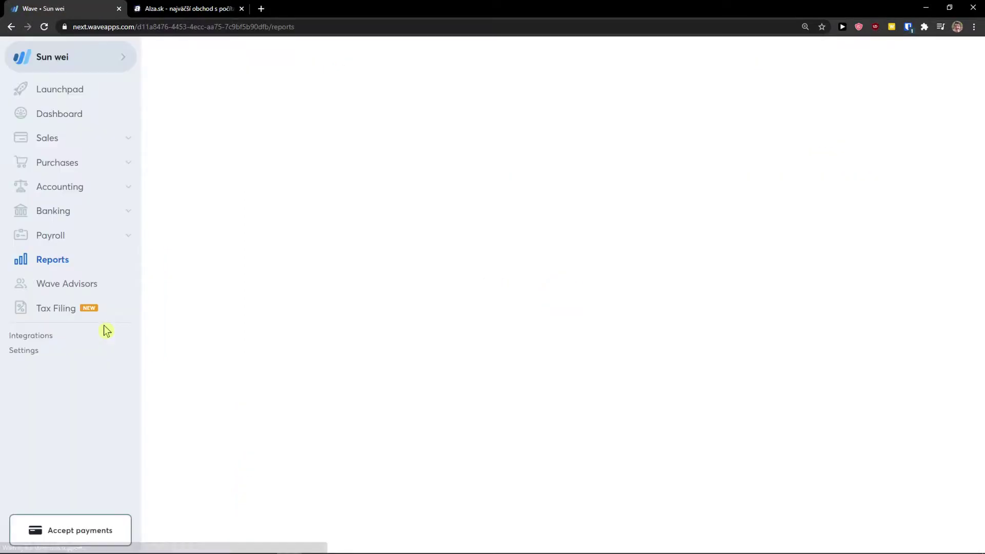
click(92, 297)
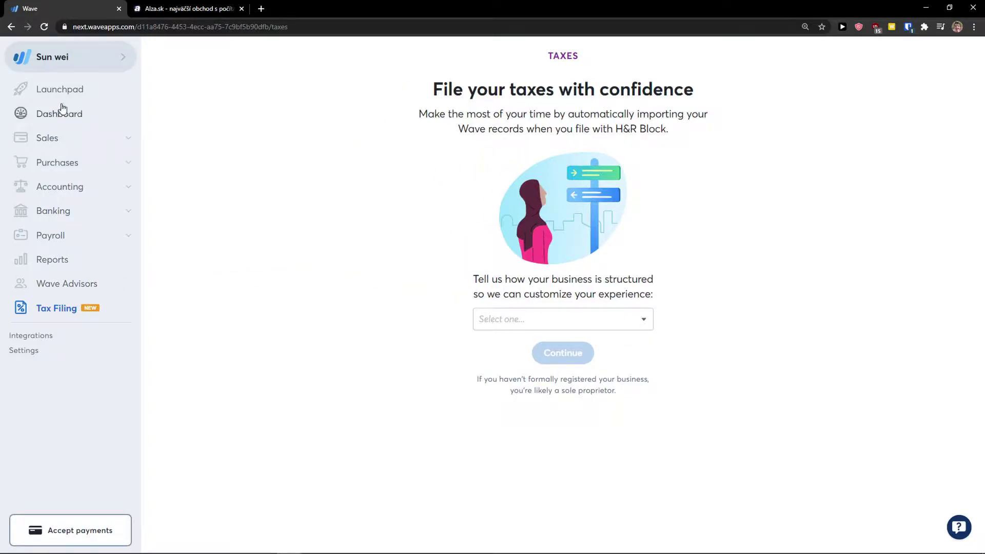
click(68, 137)
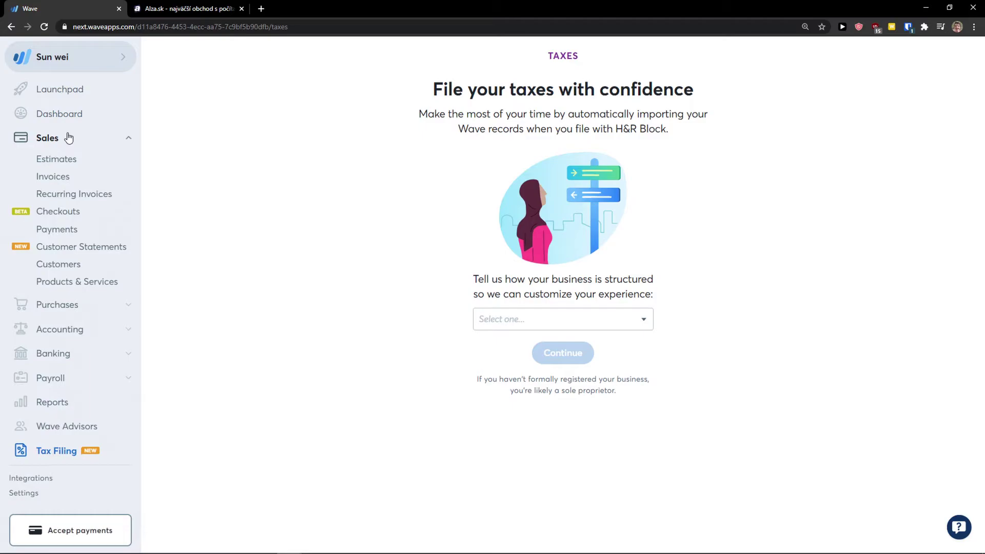
Add a new product named Book, described 'This is the book', priced 50.00.
click(63, 283)
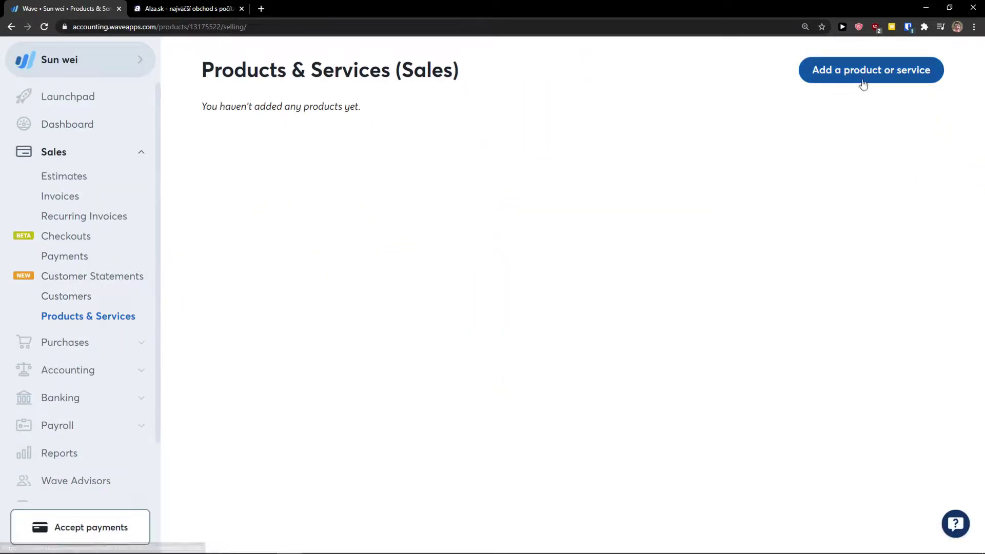
click(837, 70)
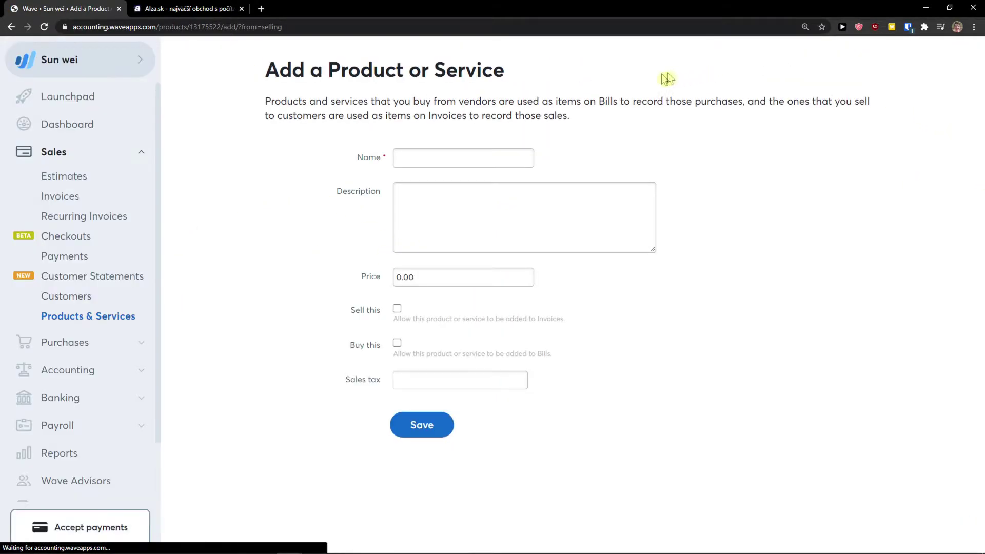
click(455, 152)
text(Book)
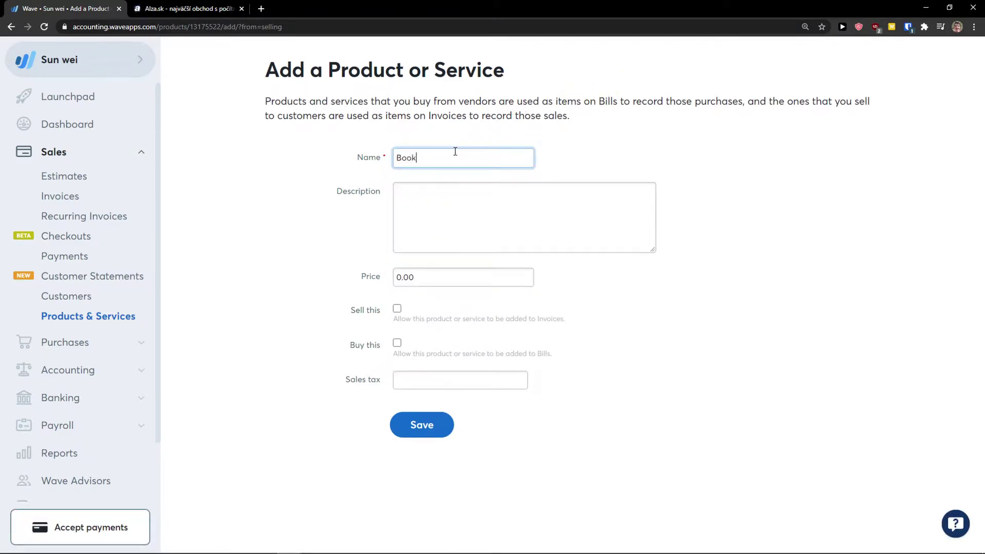
key(Tab)
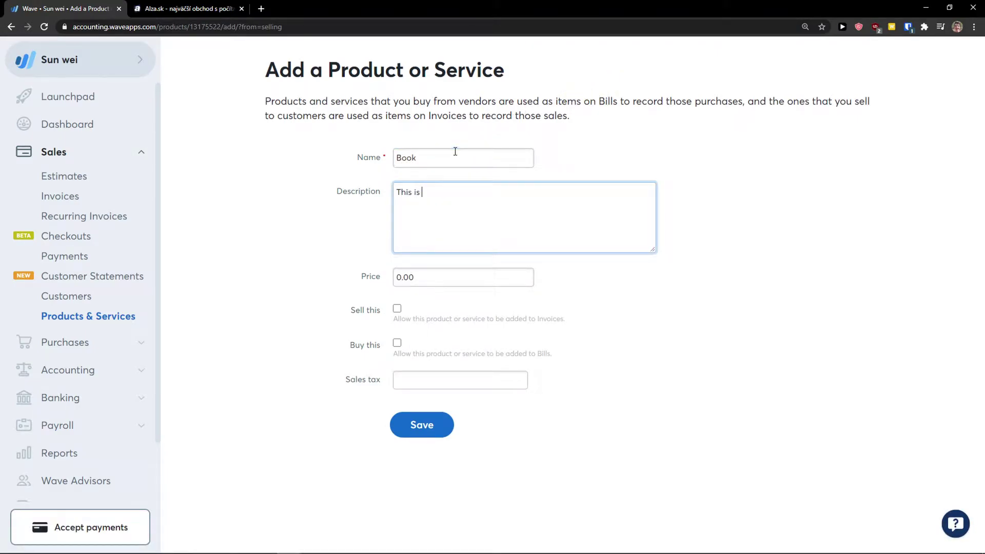
key(Tab)
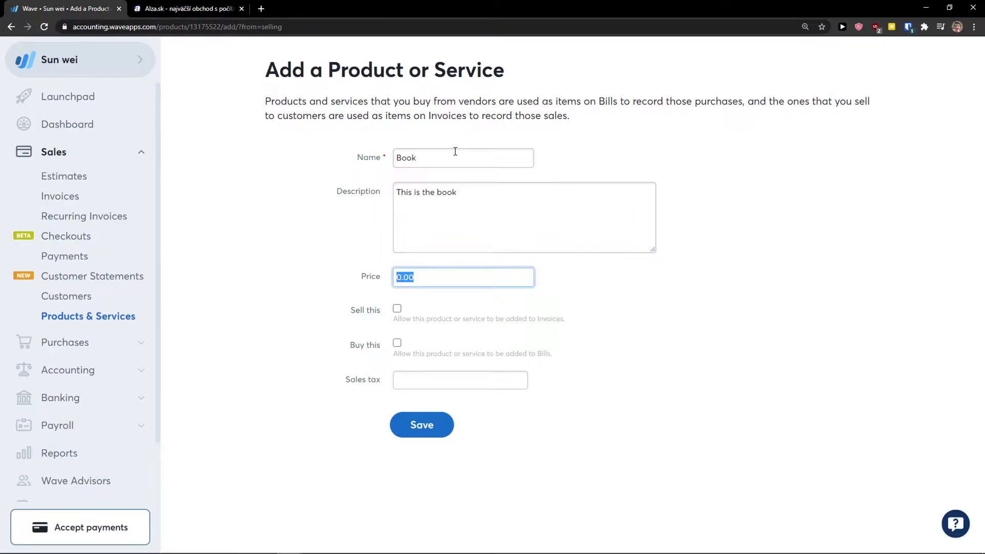
click(368, 251)
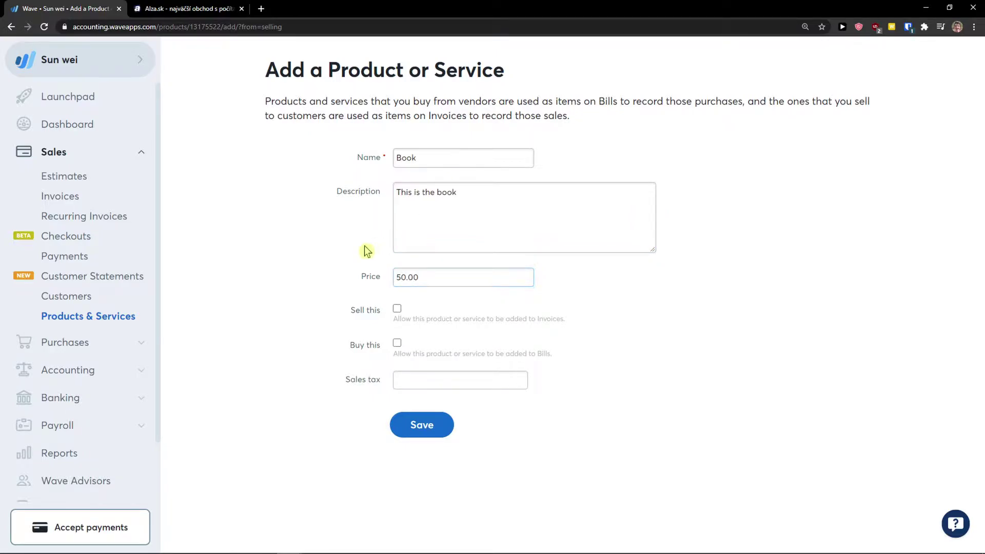
Mark Book as sold under Consulting Income and bought under Office Supplies.
click(397, 309)
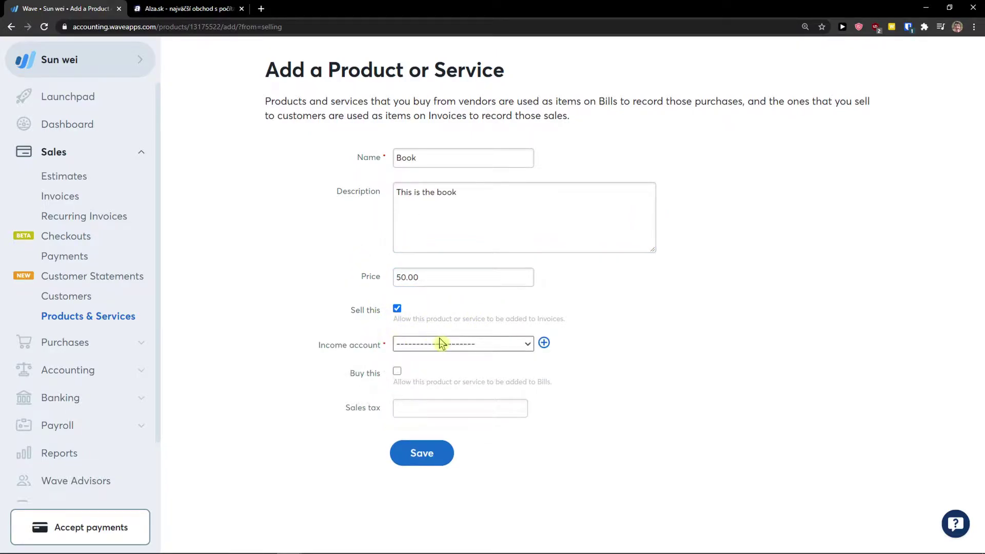
click(439, 344)
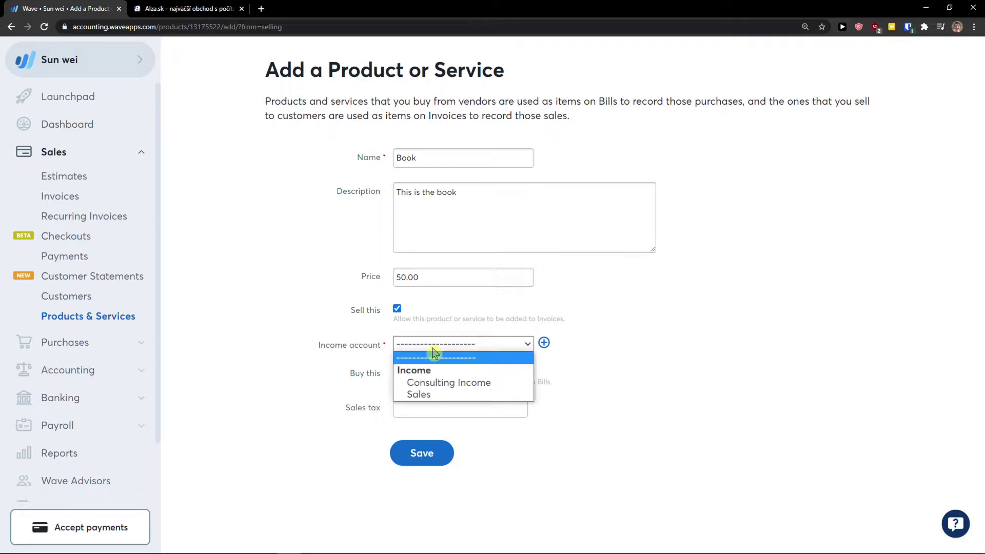
click(445, 383)
click(396, 376)
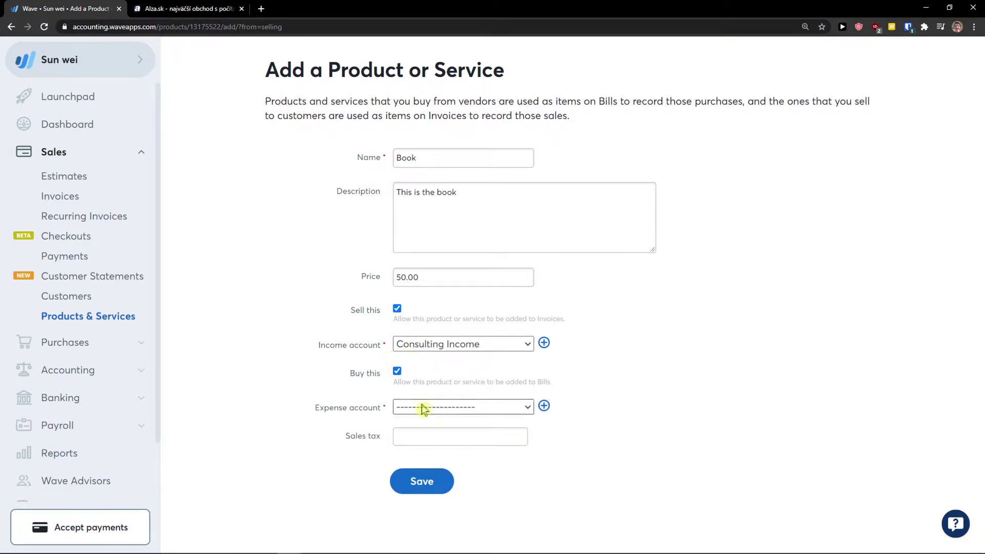
click(424, 407)
scroll(455, 398, down, 2)
click(365, 392)
click(440, 411)
scroll(501, 295, down, 1)
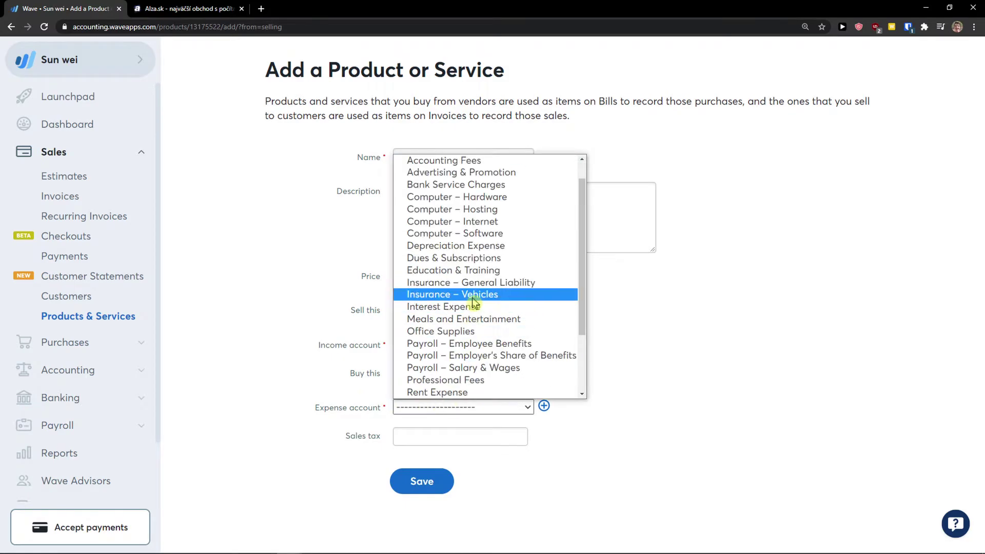
scroll(501, 302, up, 1)
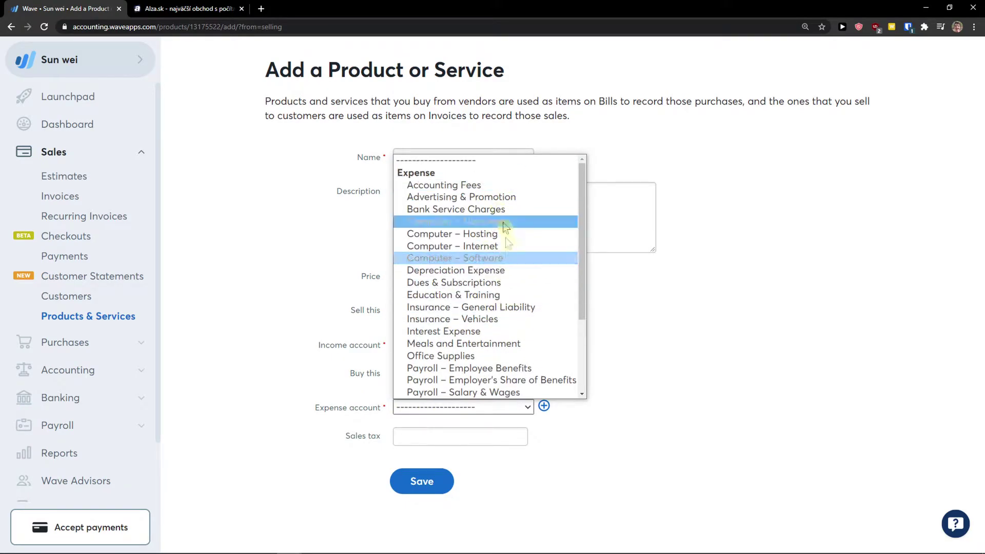
scroll(482, 257, down, 2)
click(499, 258)
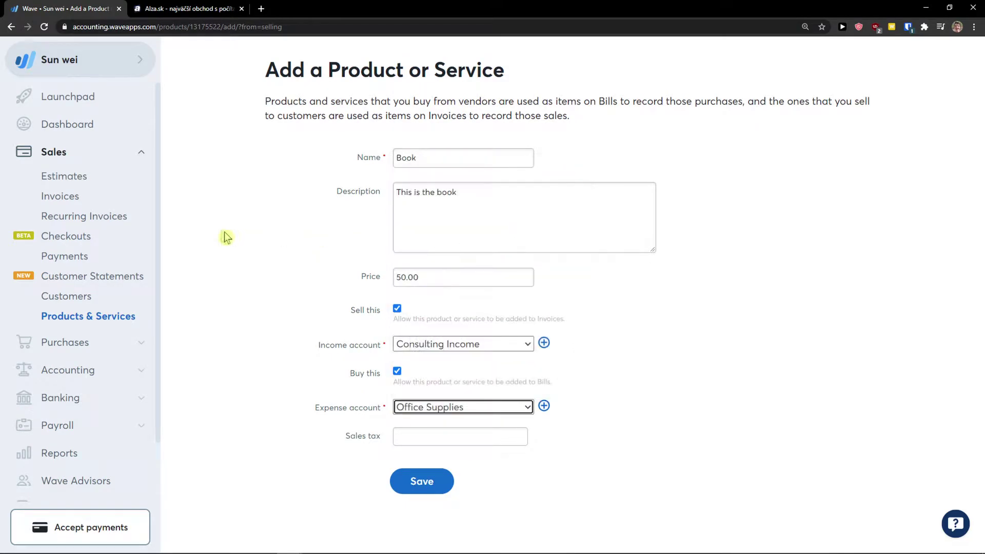
Leave sales tax empty and save the Book product.
click(361, 307)
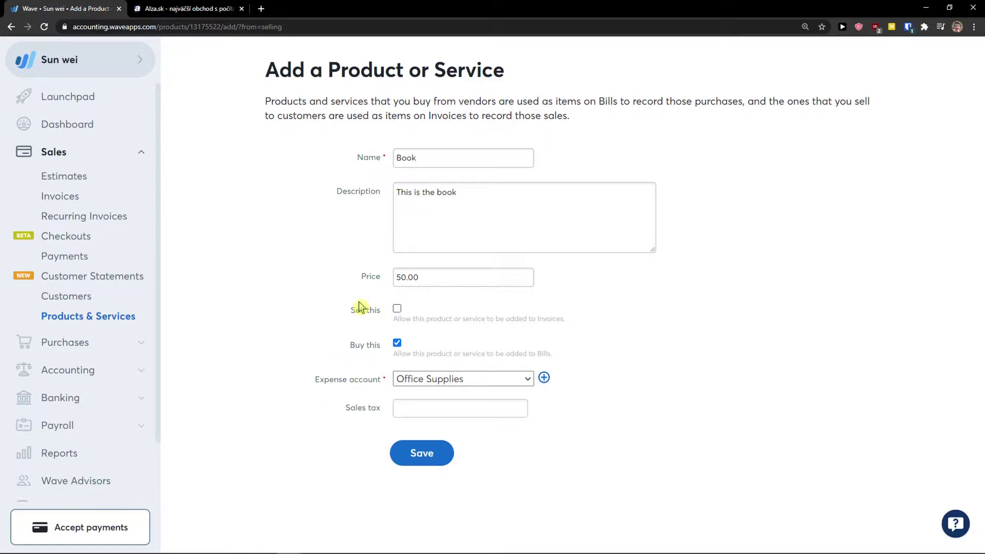
click(398, 310)
click(454, 437)
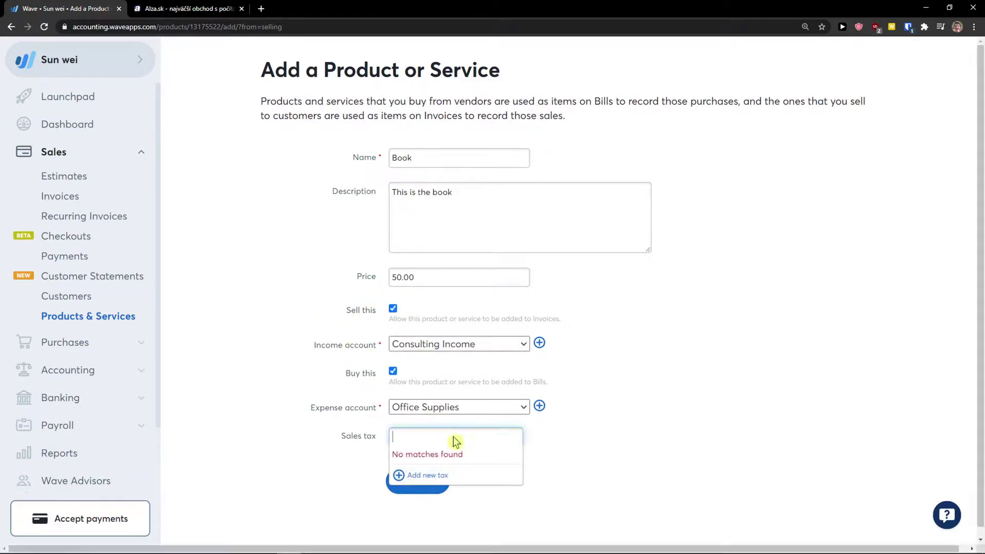
click(368, 405)
click(424, 442)
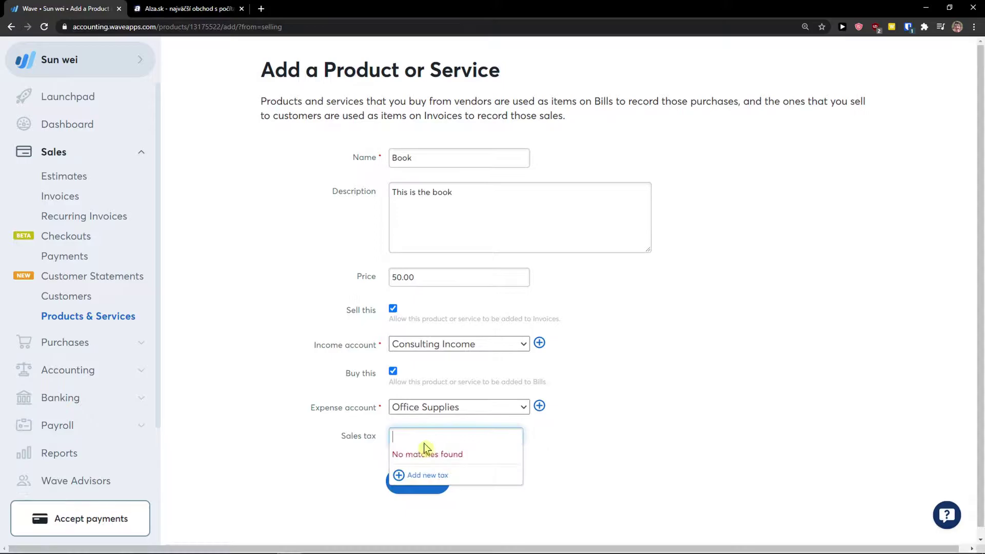
click(326, 441)
click(439, 480)
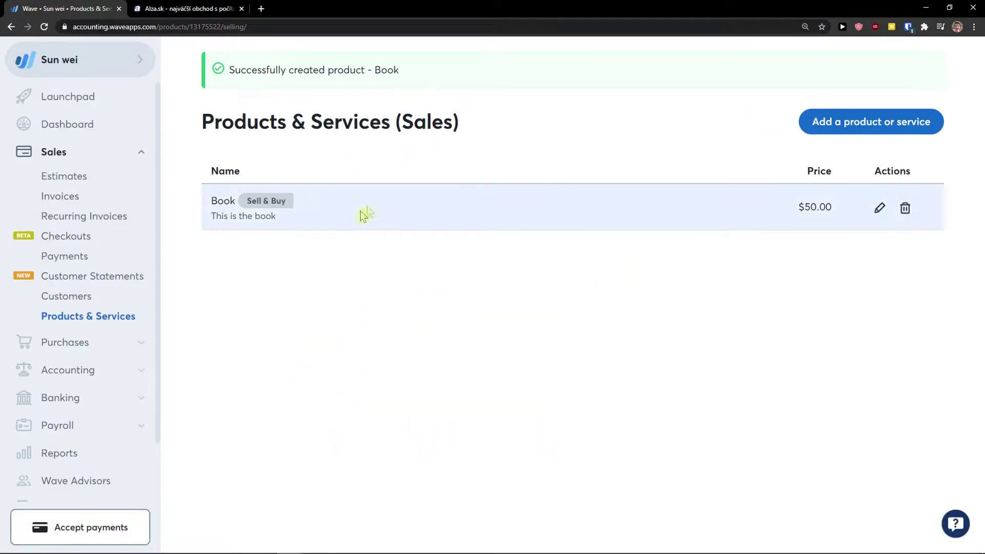
click(868, 125)
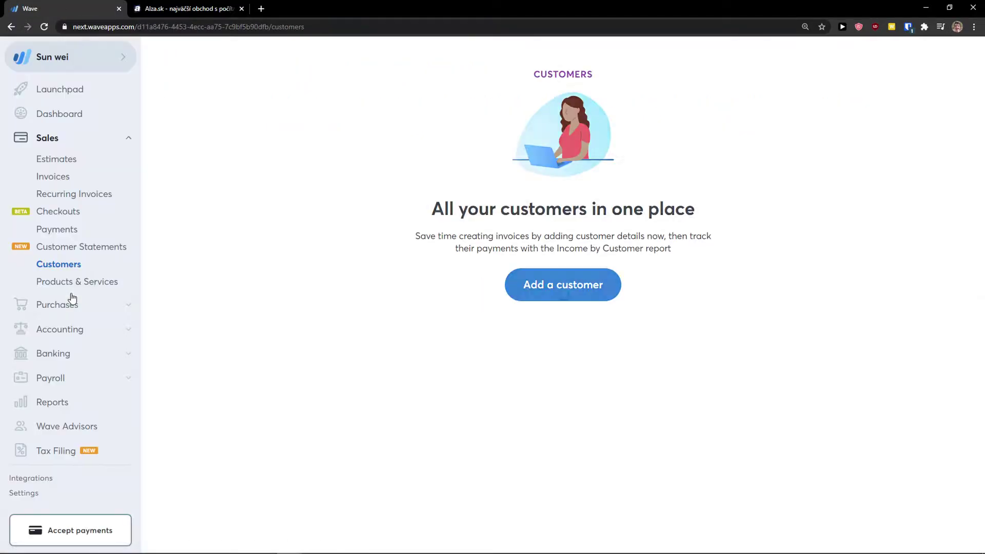
Start a new customer, autofill its name and details, and correct the email and phone digits.
click(565, 293)
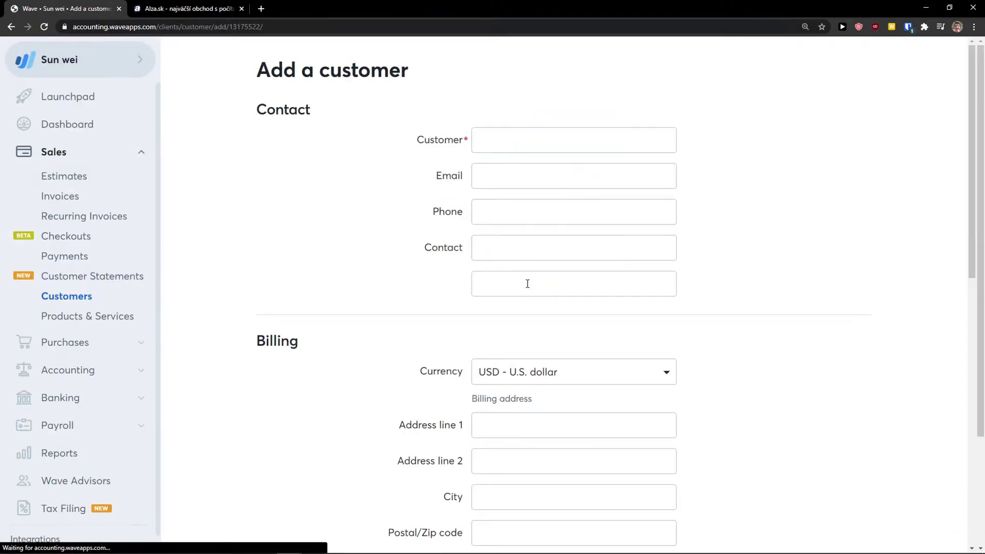
click(487, 141)
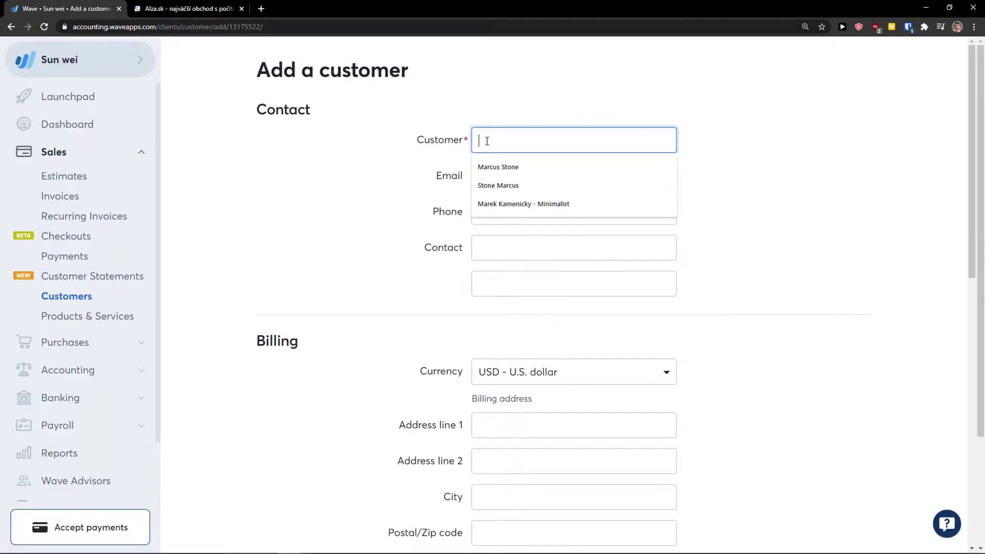
click(493, 168)
click(489, 179)
click(529, 201)
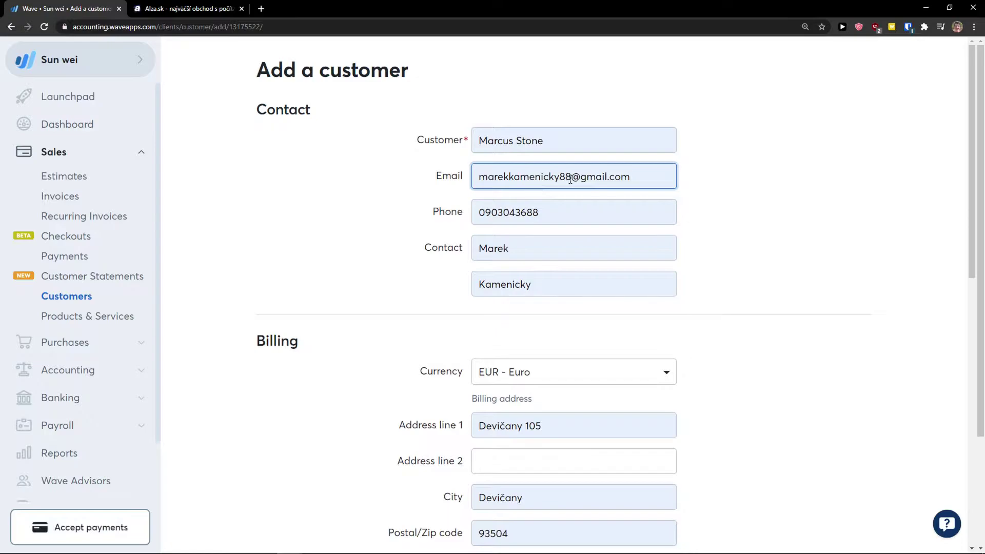
drag(570, 177, 560, 177)
text(0)
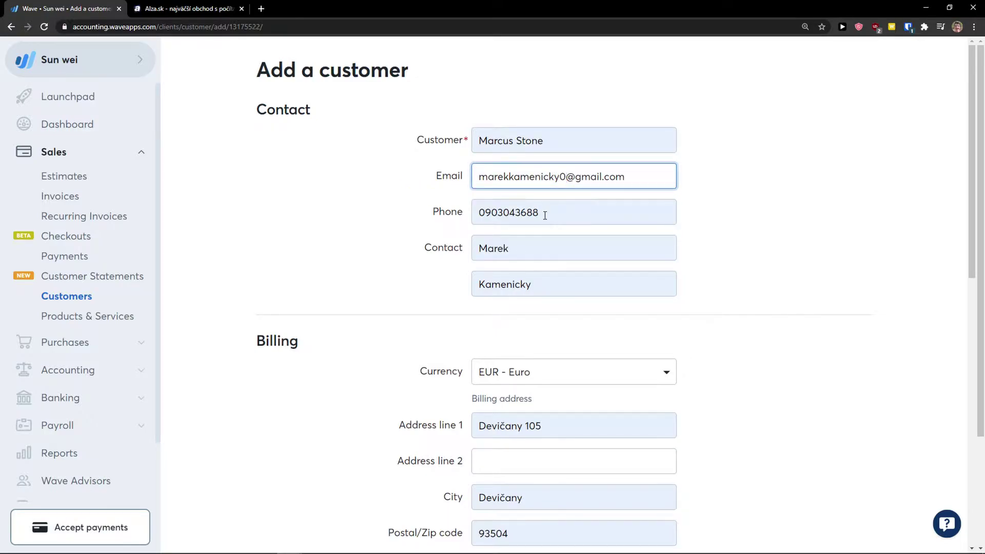
drag(545, 215, 535, 215)
text(4)
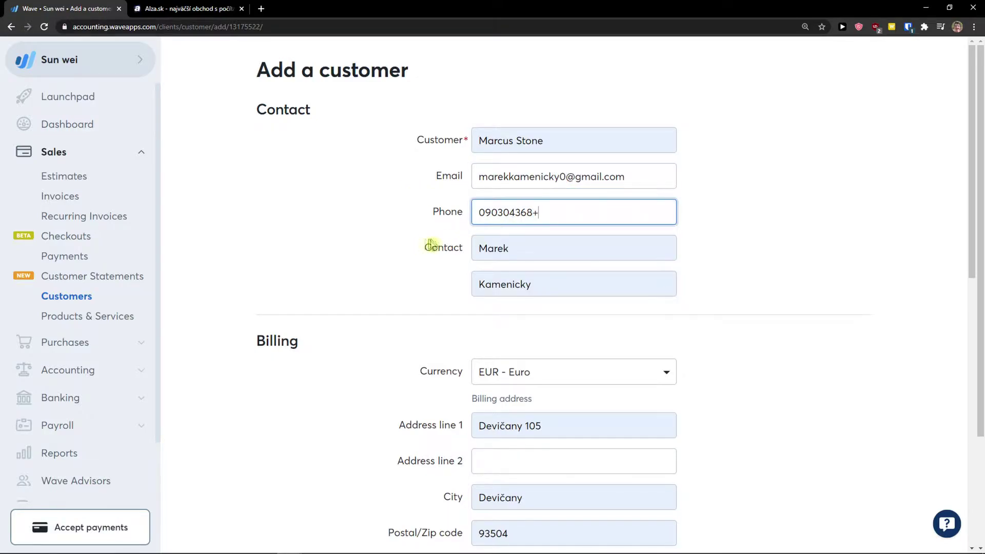
key(BackSpace)
text(9)
Adjust the contact's first and last names.
click(516, 249)
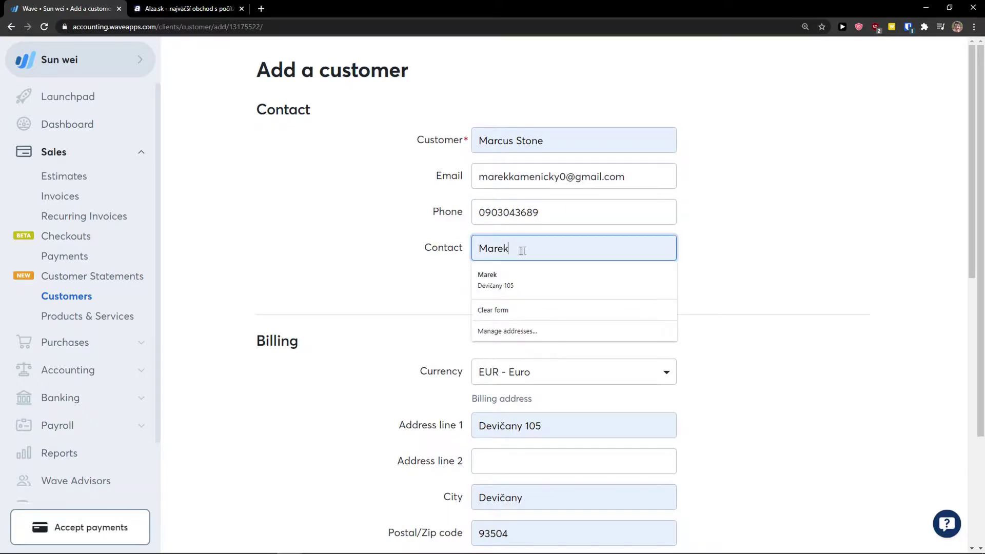
click(499, 249)
text(1)
click(487, 285)
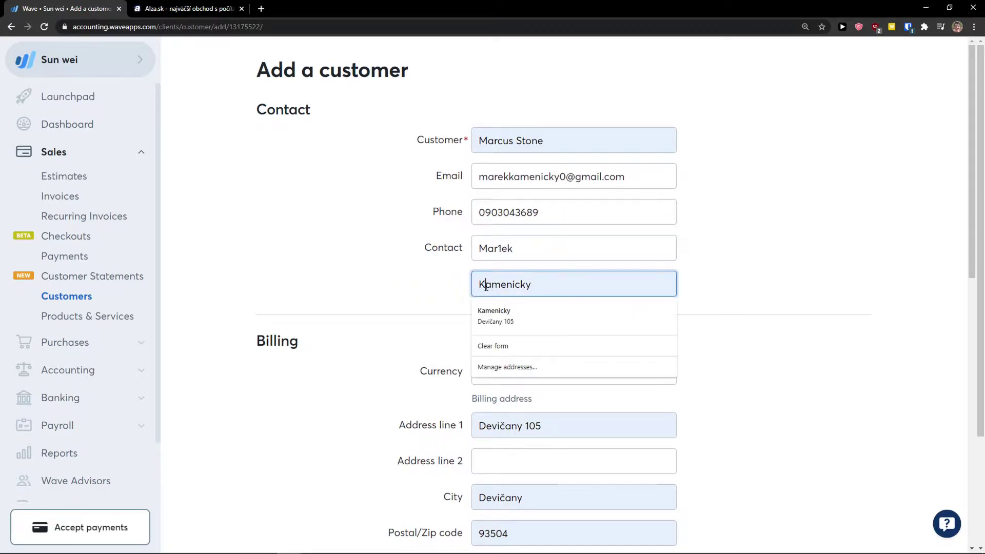
text(1)
Set the billing currency to USD - U.S. dollar and save the customer.
scroll(409, 313, down, 2)
click(513, 277)
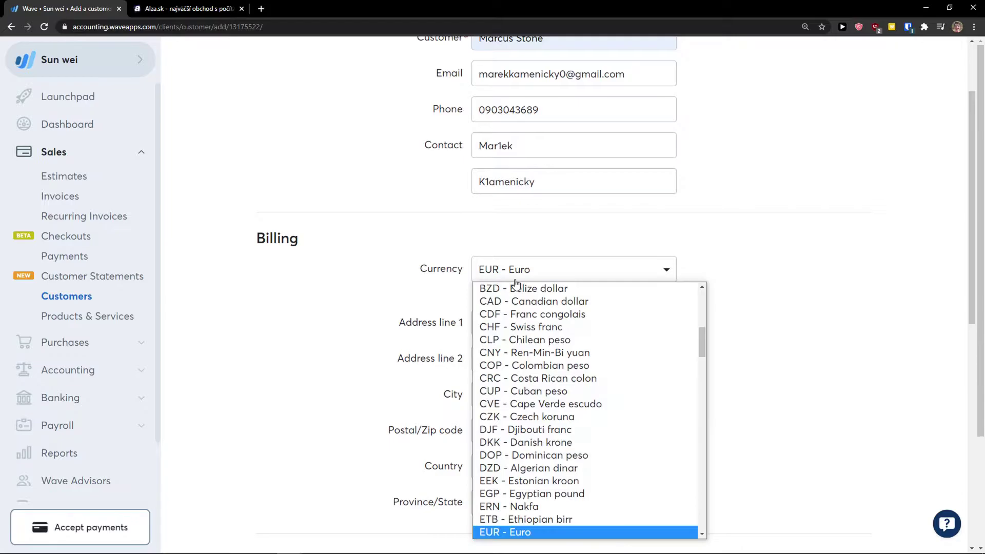
key(u)
key(u)
key(u)
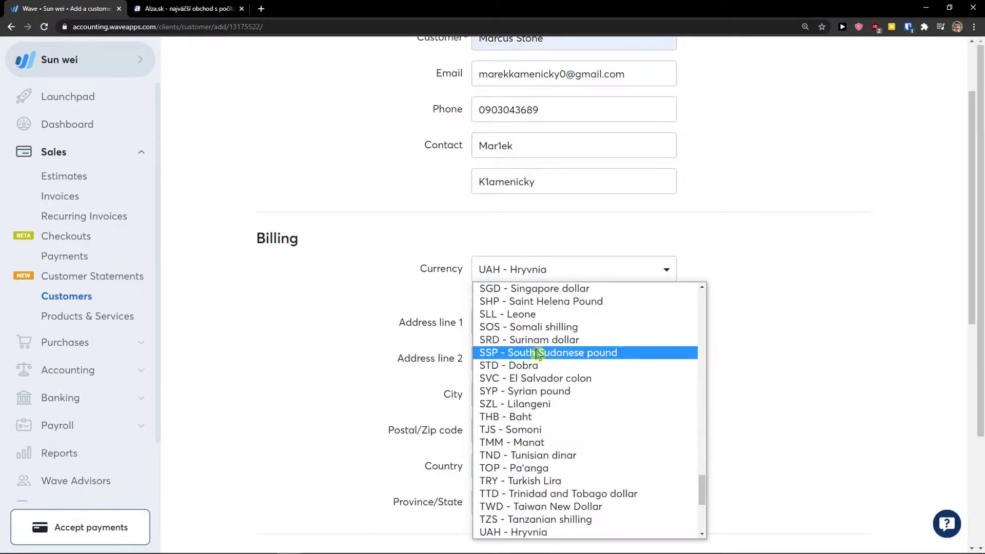
click(519, 453)
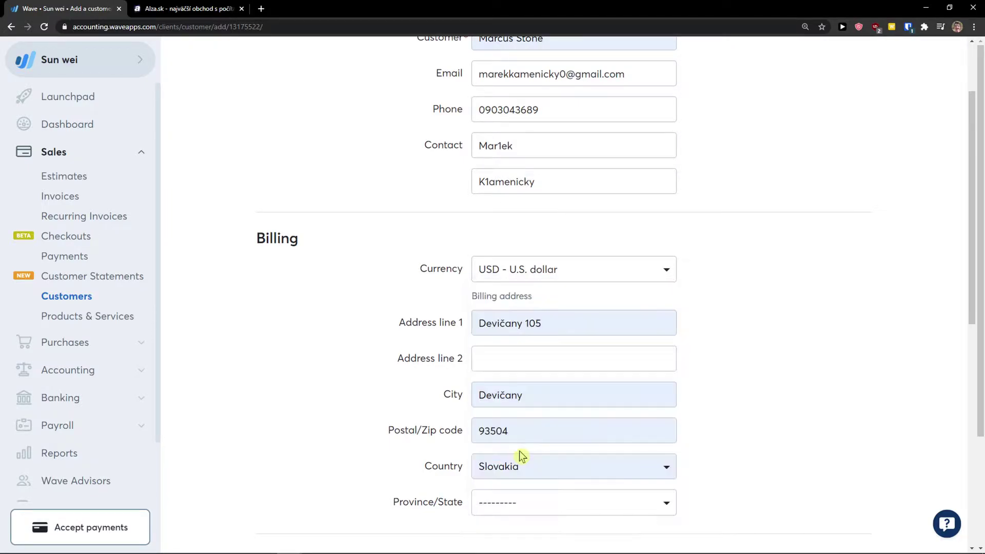
scroll(426, 385, down, 5)
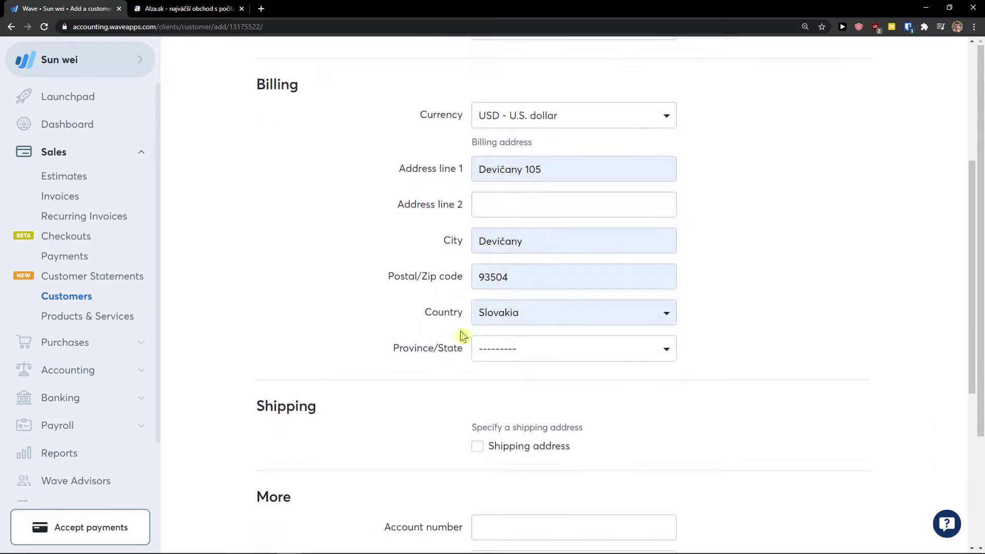
scroll(424, 341, down, 5)
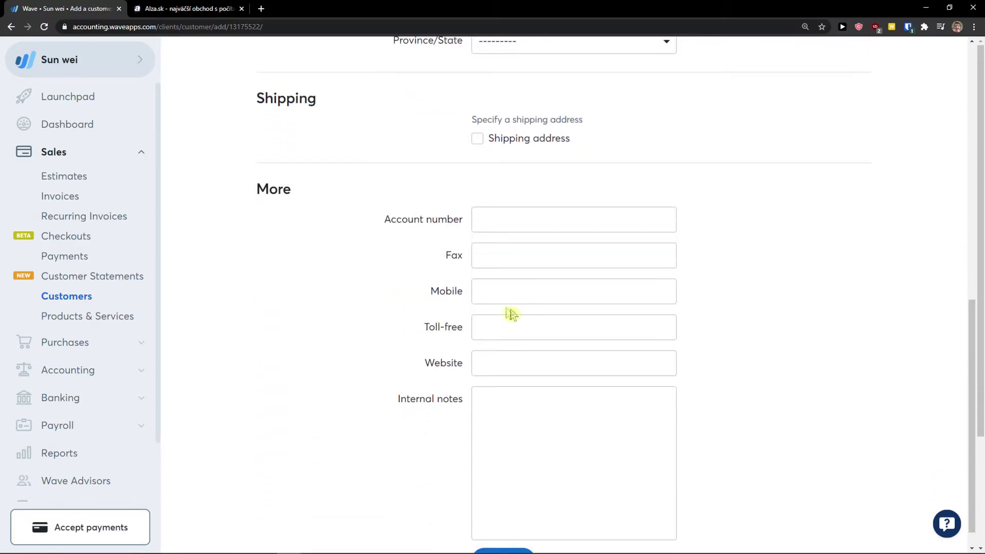
scroll(433, 393, down, 2)
scroll(421, 308, up, 10)
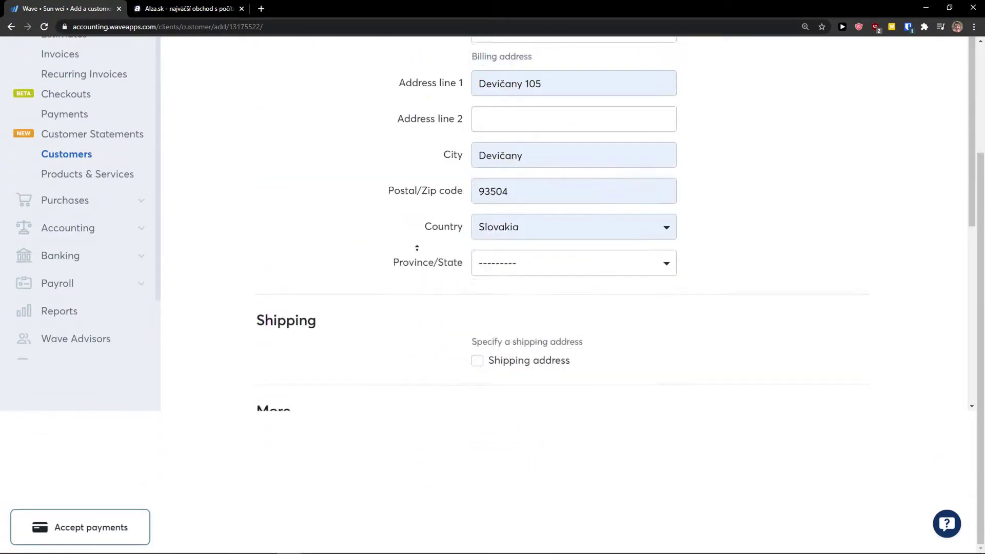
scroll(410, 324, down, 10)
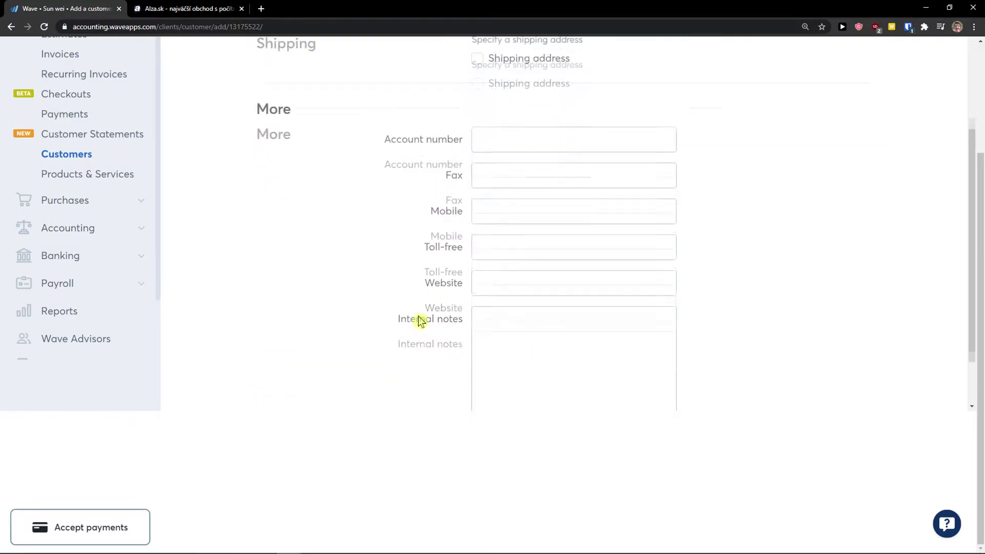
click(498, 402)
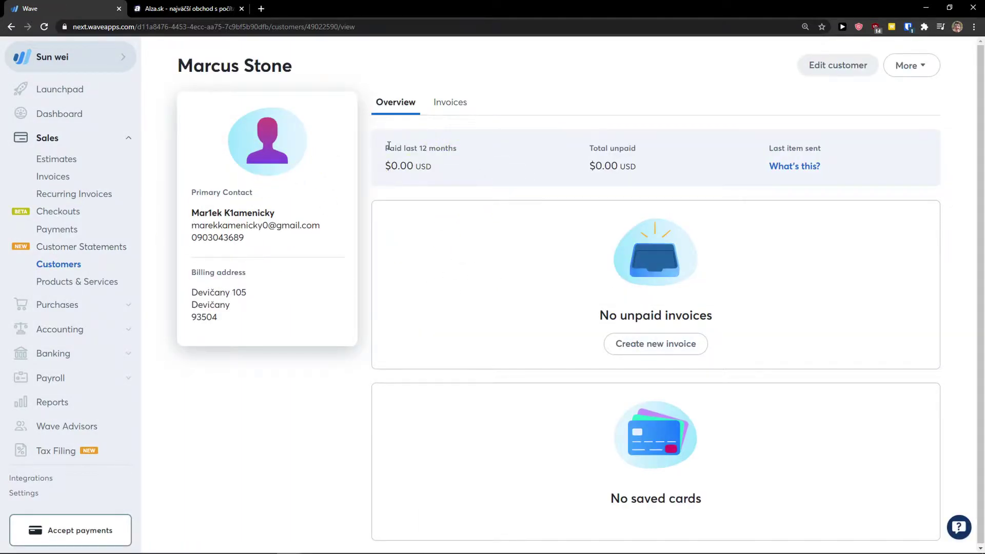
Highlight the paid and unpaid totals, then view the customer's empty Invoices tab.
drag(388, 146, 452, 176)
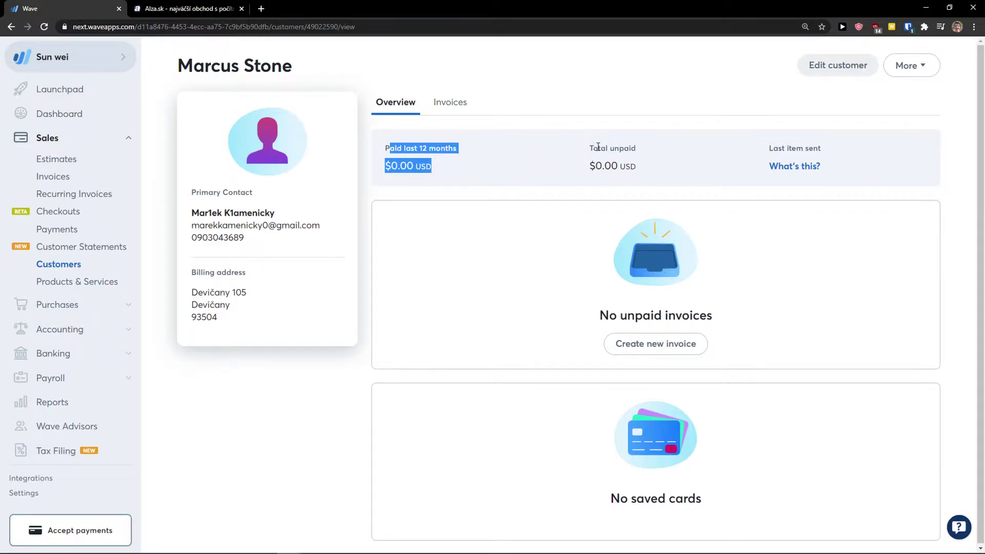
drag(598, 147, 662, 177)
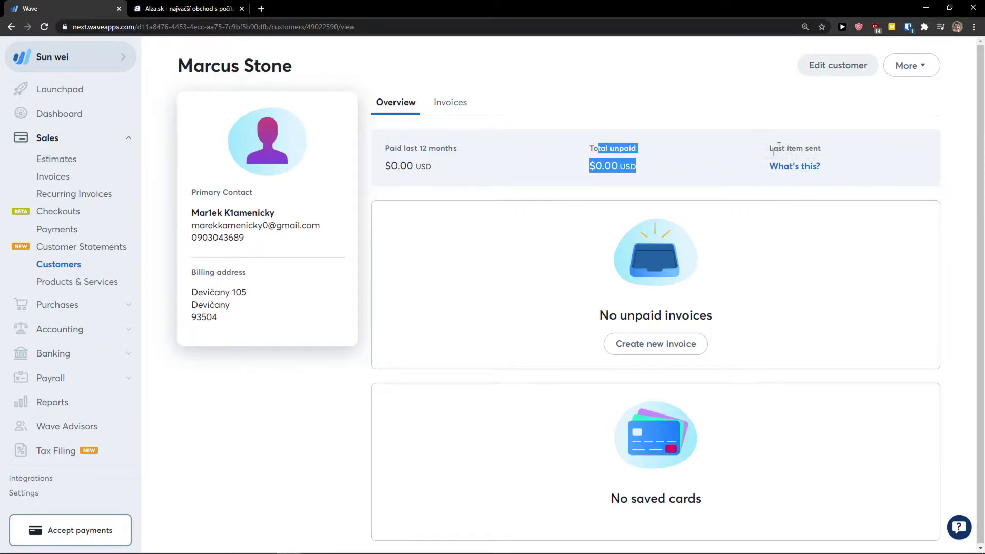
click(450, 102)
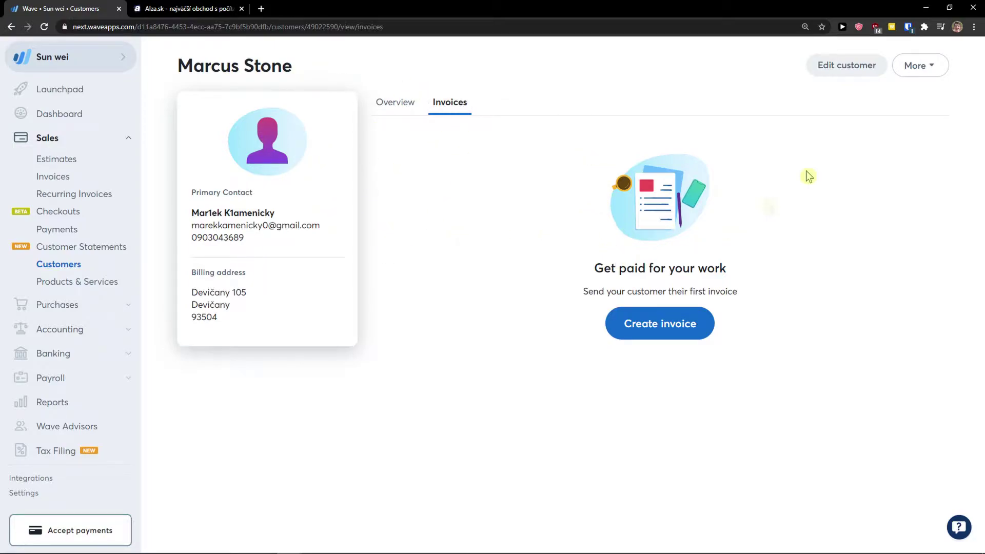
click(914, 65)
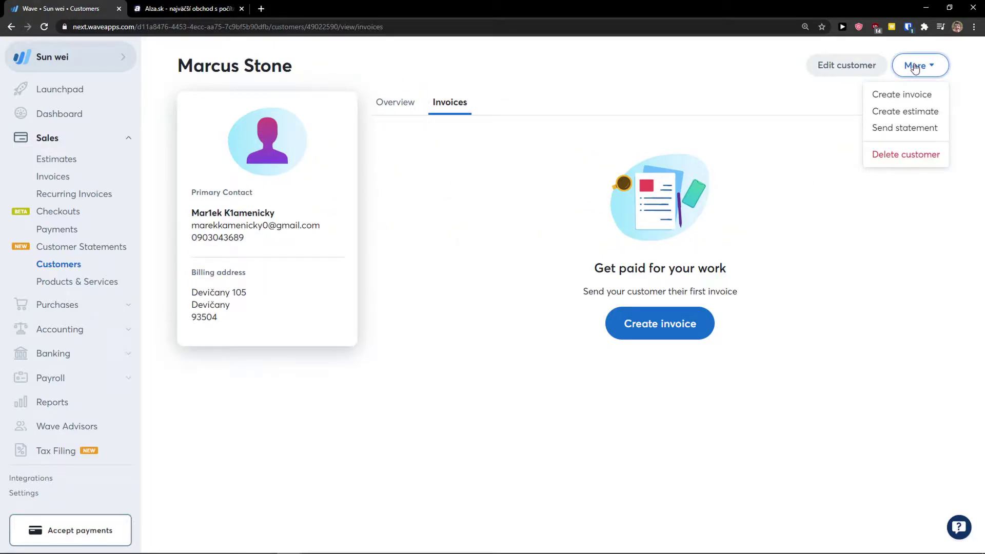
click(651, 140)
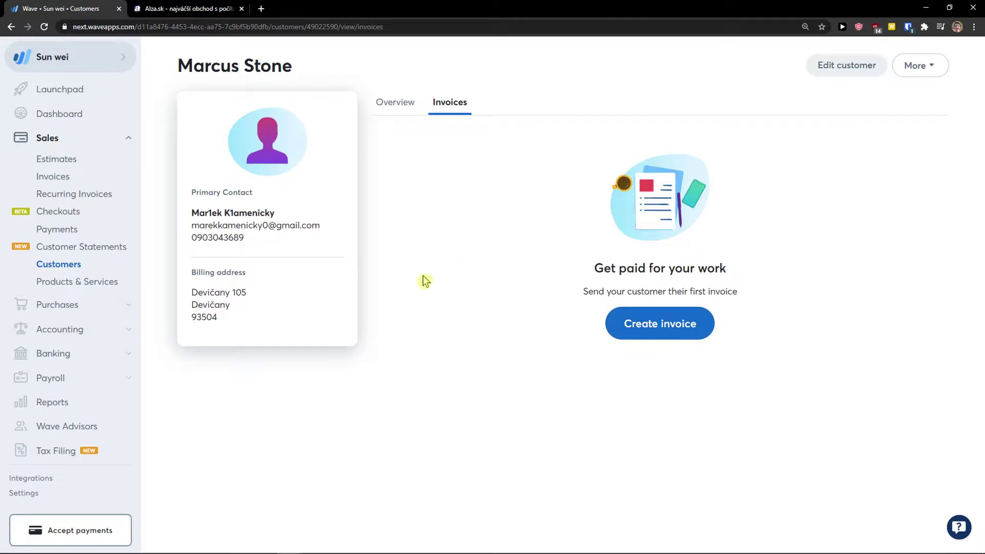
Set up a customer statement for the new customer with Outstanding invoices type.
click(73, 254)
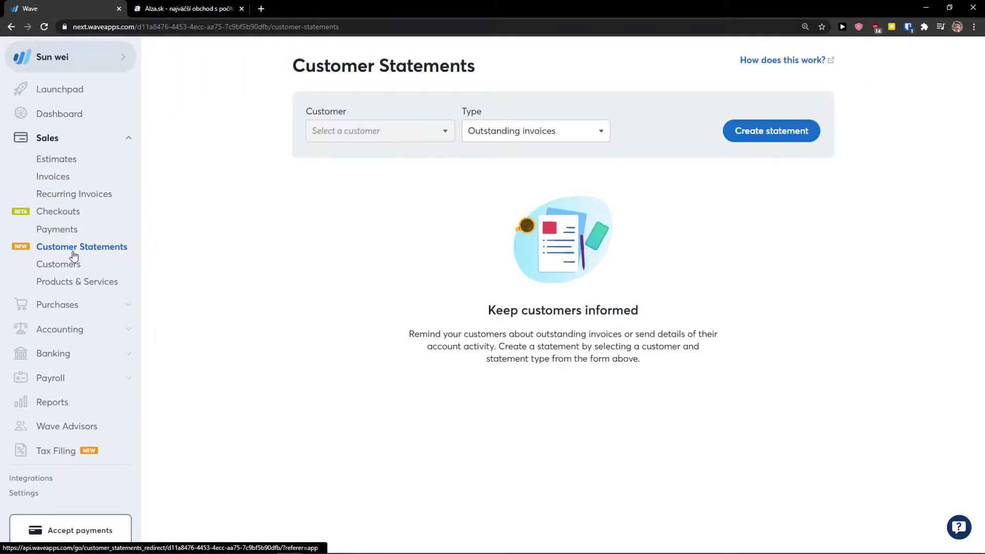
click(411, 127)
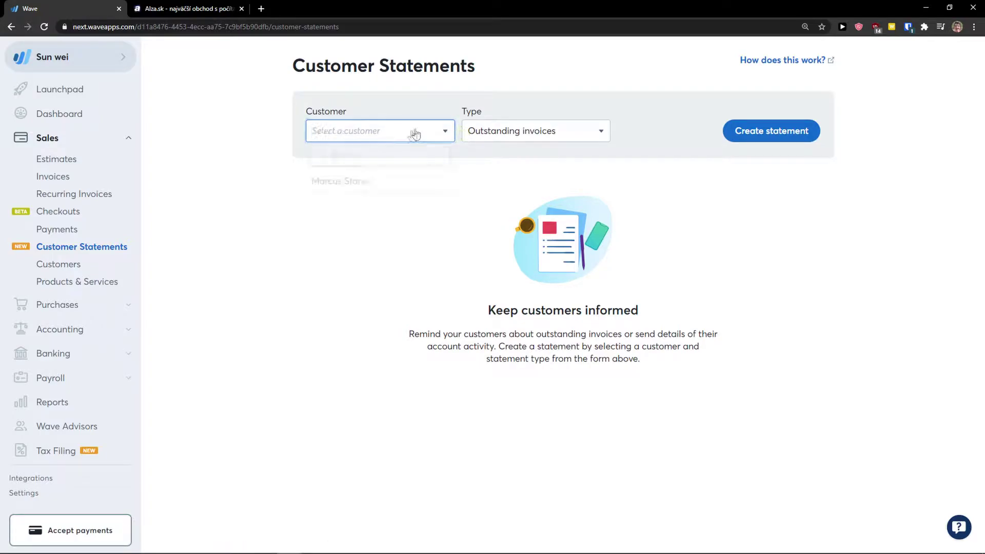
click(353, 184)
click(497, 132)
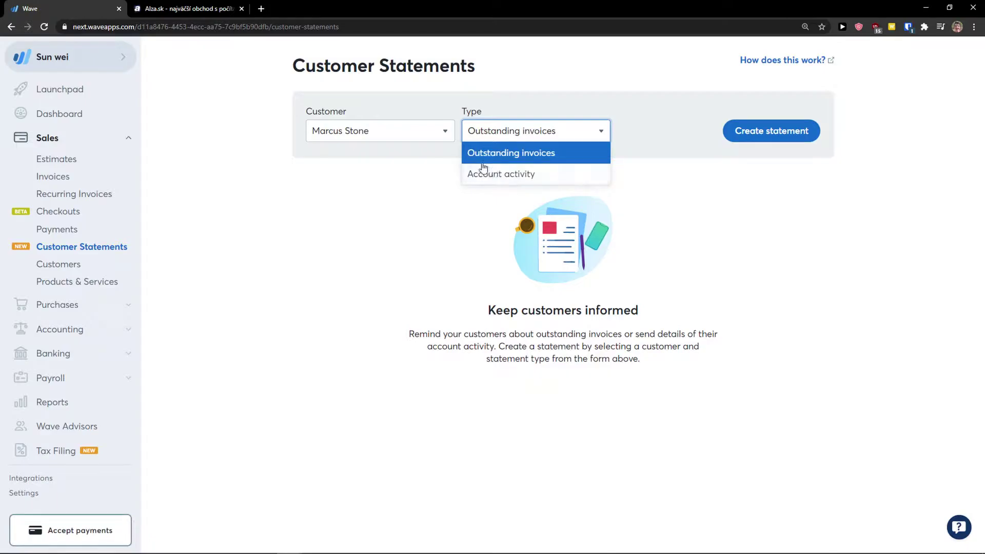
click(238, 248)
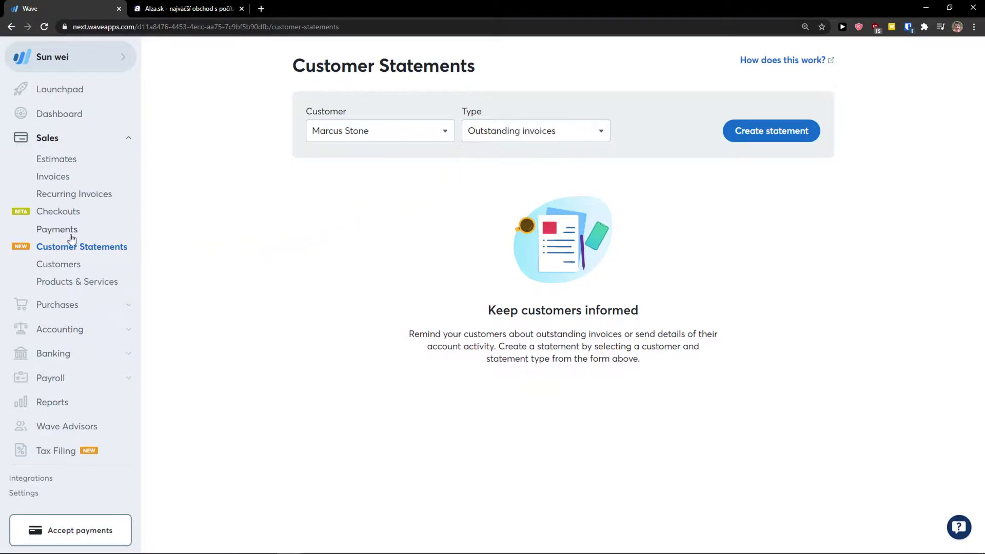
Browse the Payments and Checkouts pages, ending on the Estimates page.
click(70, 237)
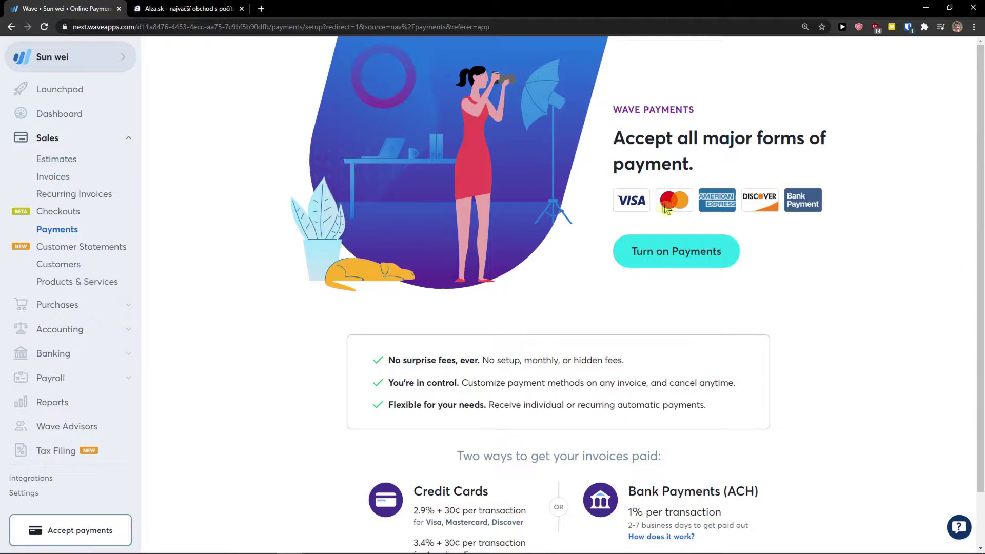
click(70, 215)
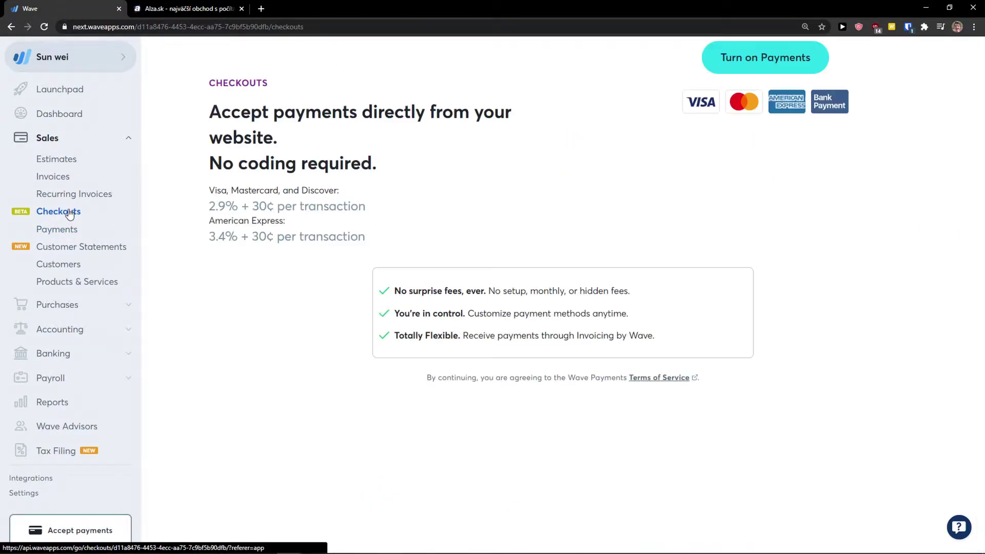
drag(488, 154, 567, 269)
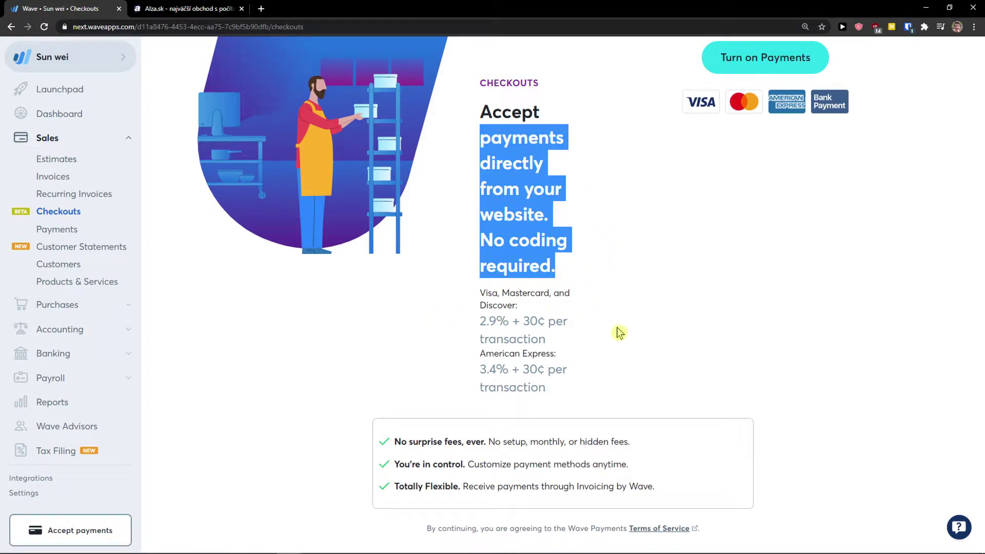
click(56, 162)
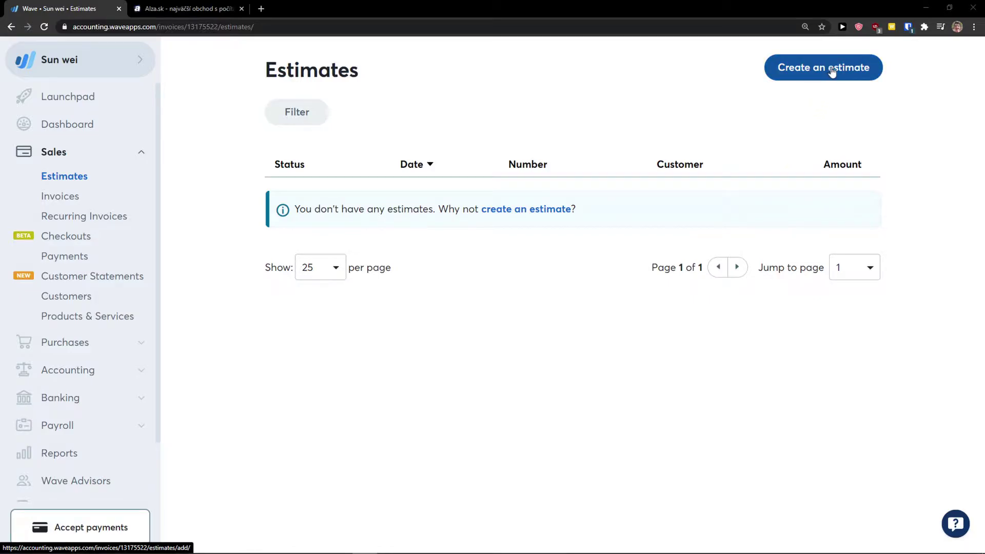
Start a new estimate and set the new customer on it.
click(835, 72)
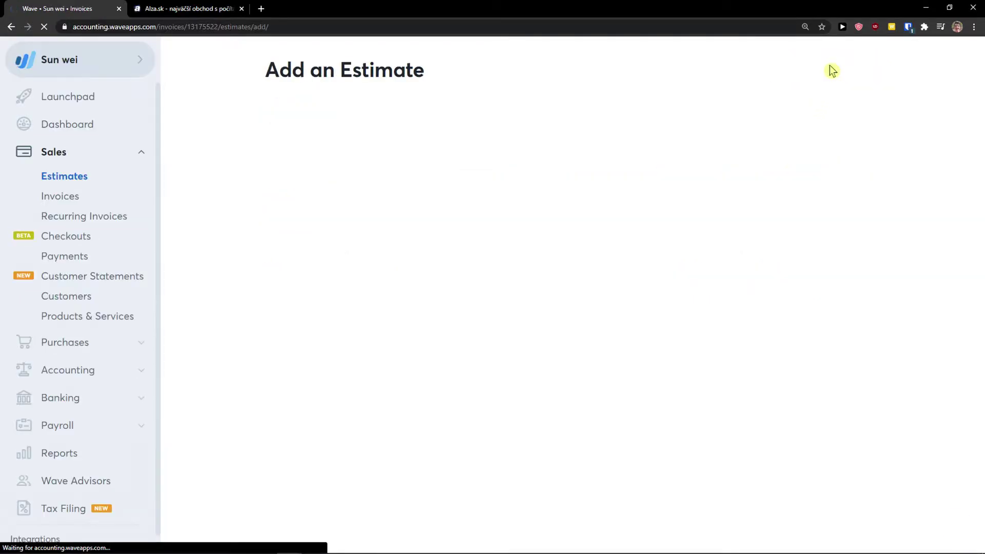
click(413, 125)
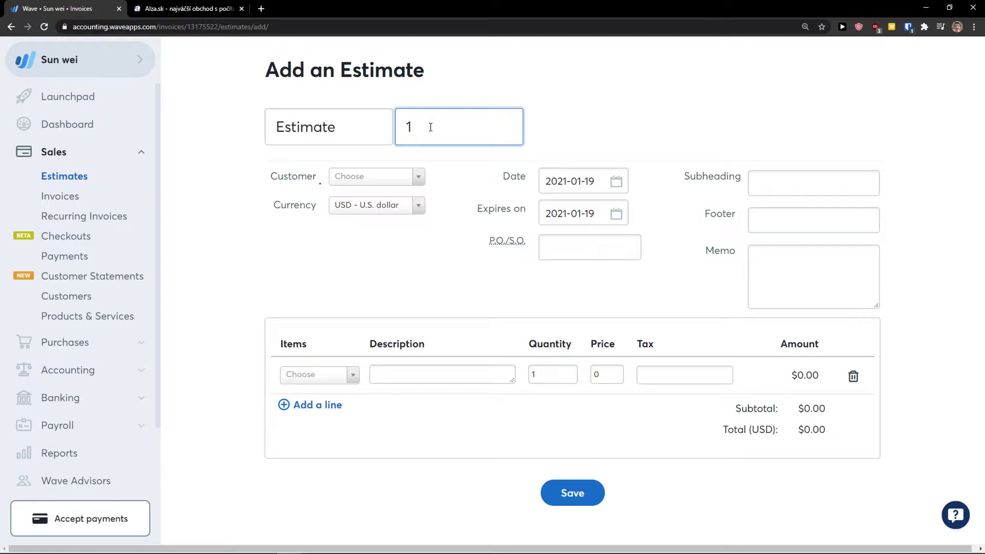
click(383, 174)
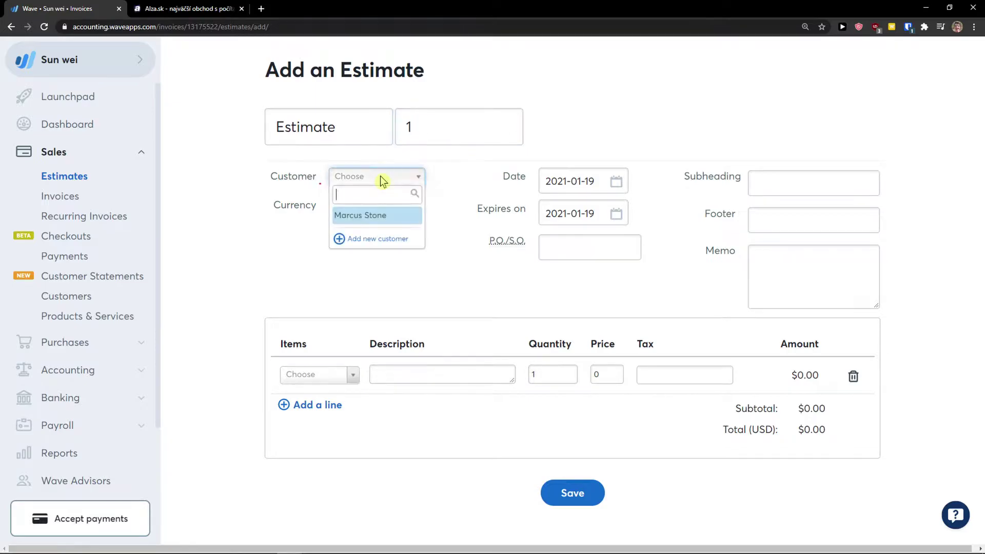
click(367, 218)
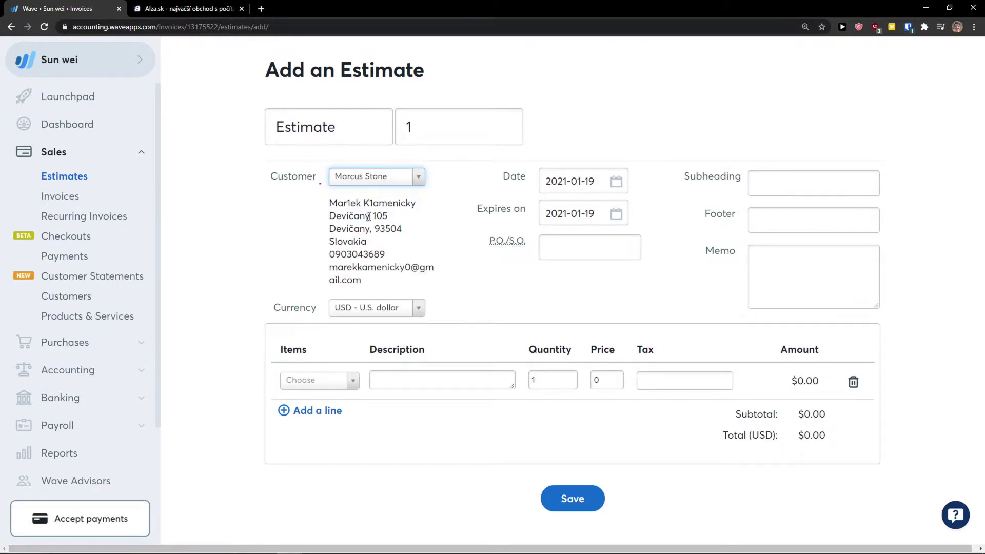
click(577, 238)
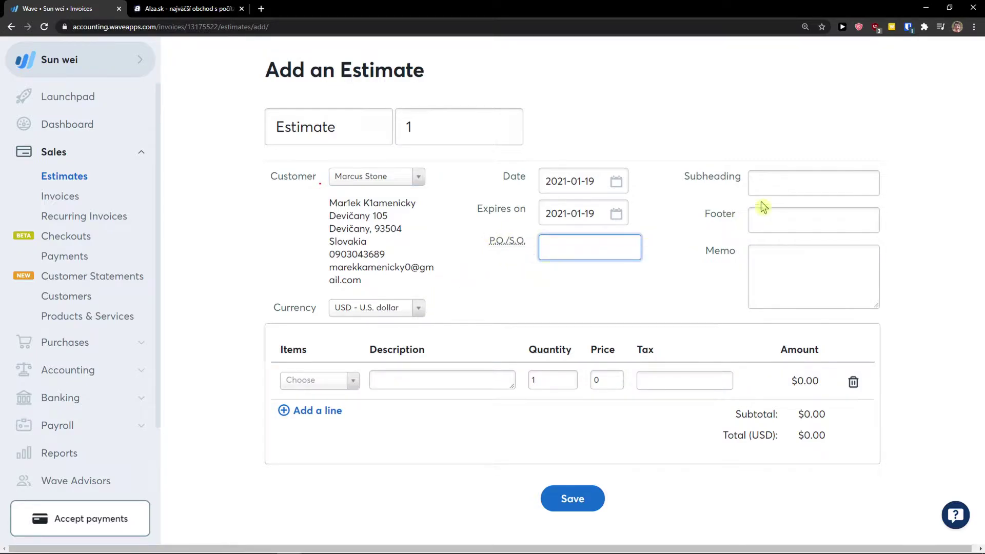
click(786, 184)
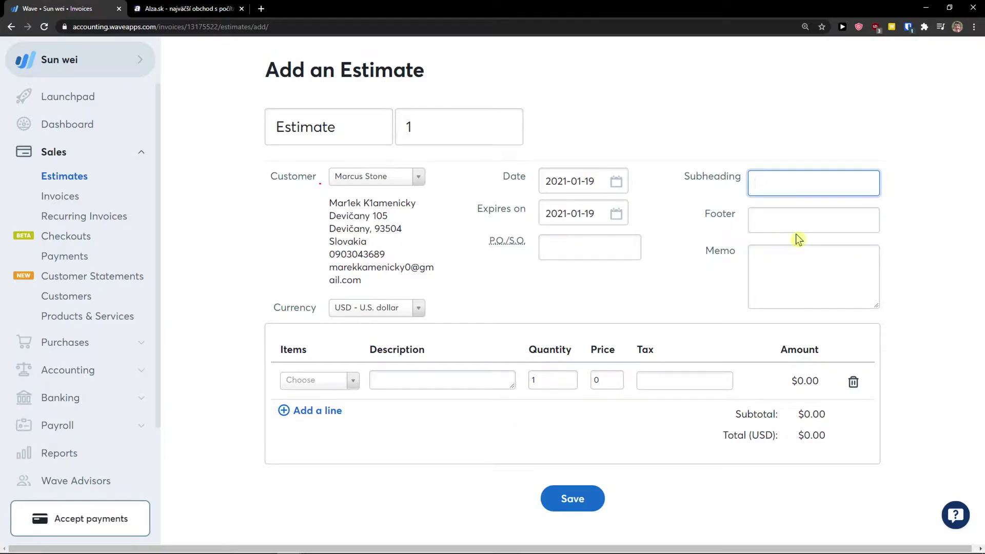
Add one Book line at $50.00 and save it as Estimate #1.
click(340, 382)
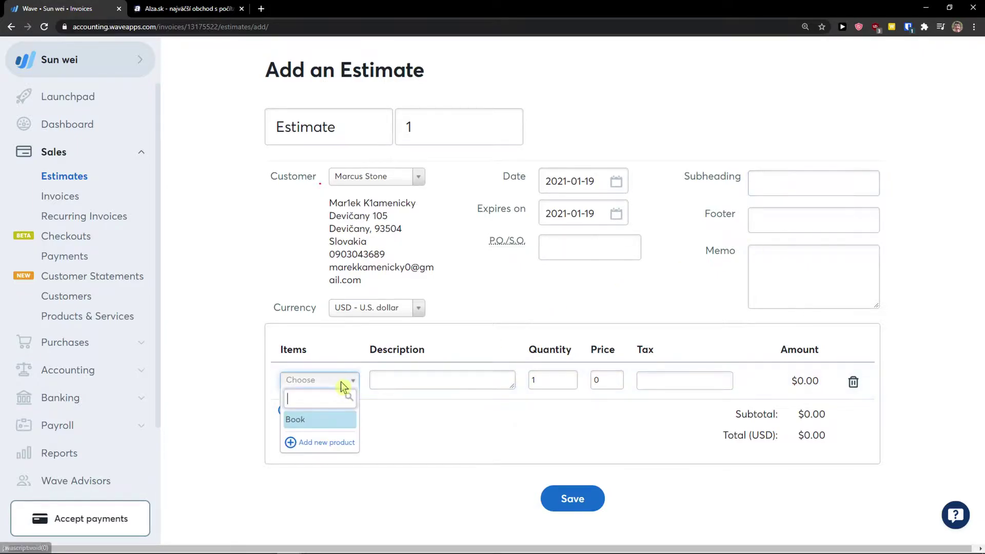
click(307, 419)
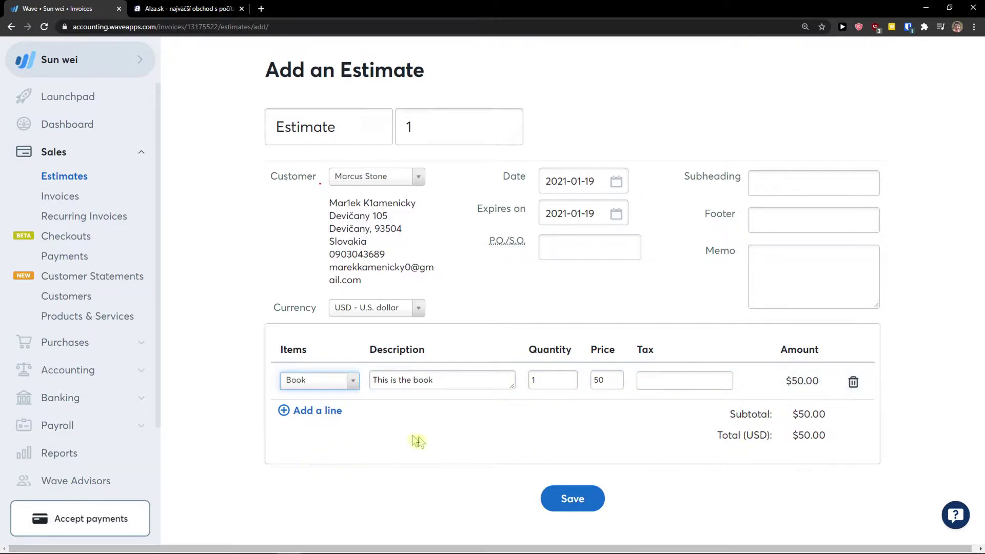
click(572, 497)
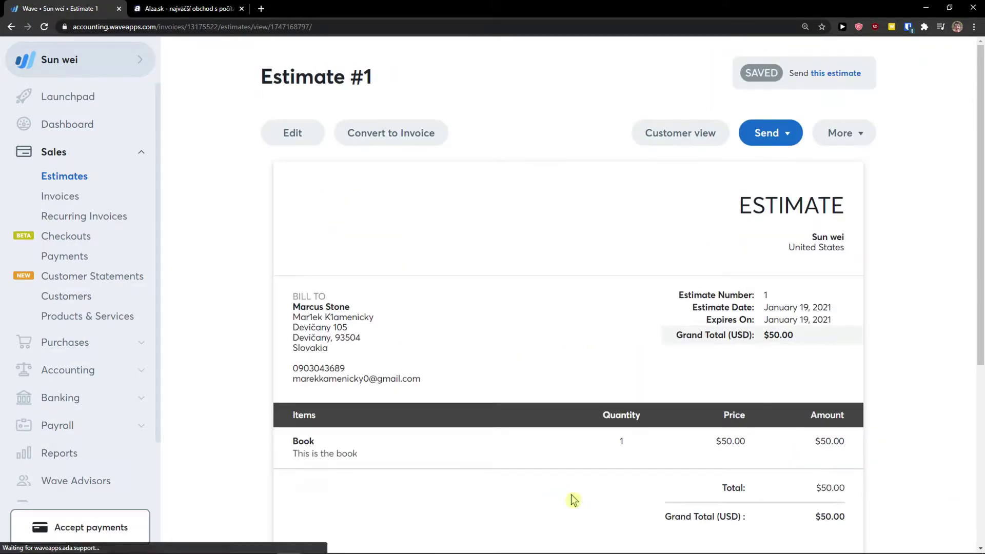
Preview Estimate #1 in customer view, download it as Estimate_1_2021-01-19.pdf and open it.
scroll(573, 500, down, 3)
scroll(572, 482, up, 3)
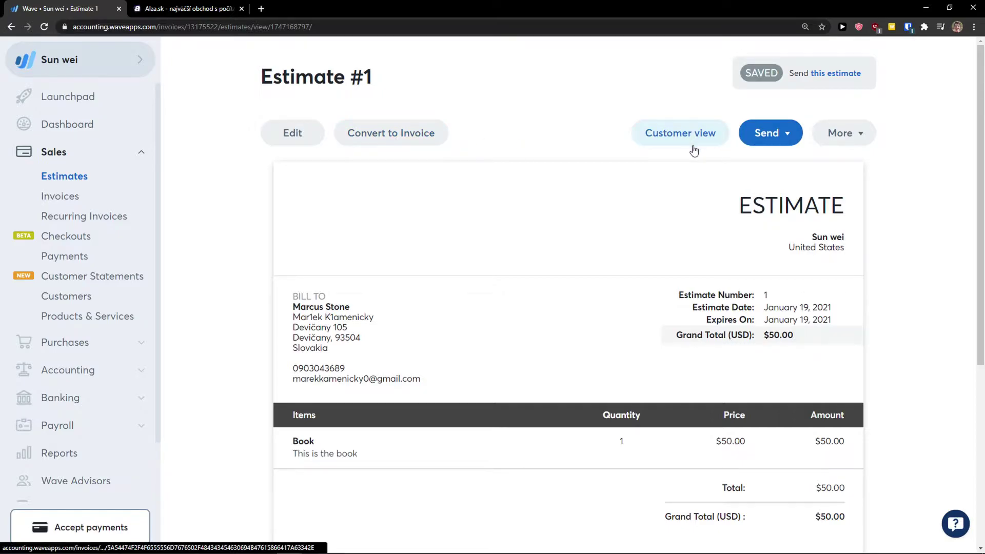
click(708, 146)
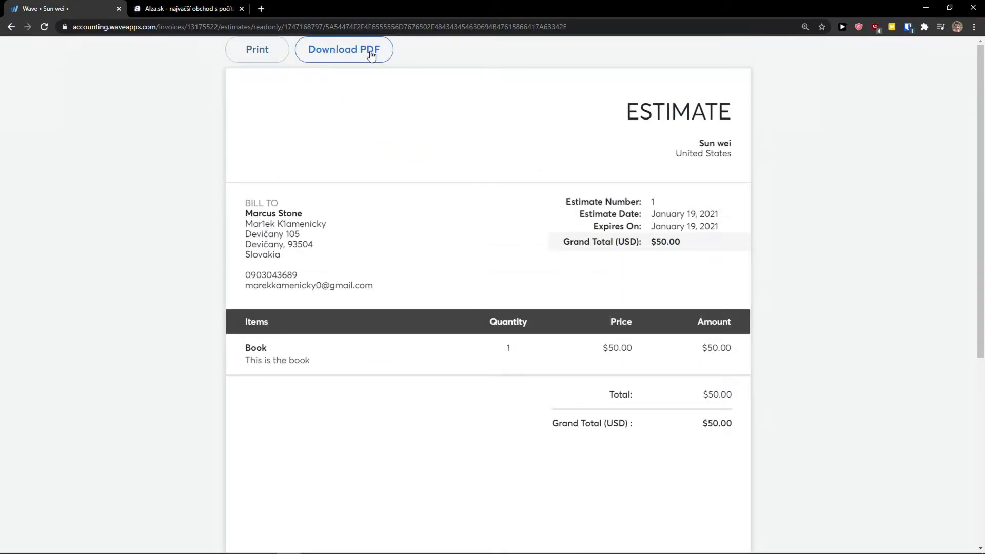
click(371, 50)
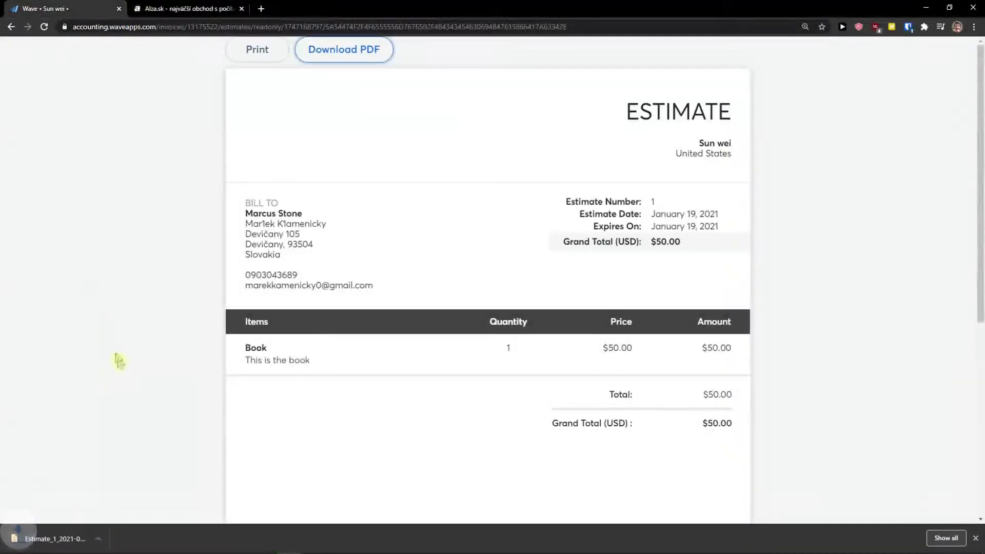
click(82, 538)
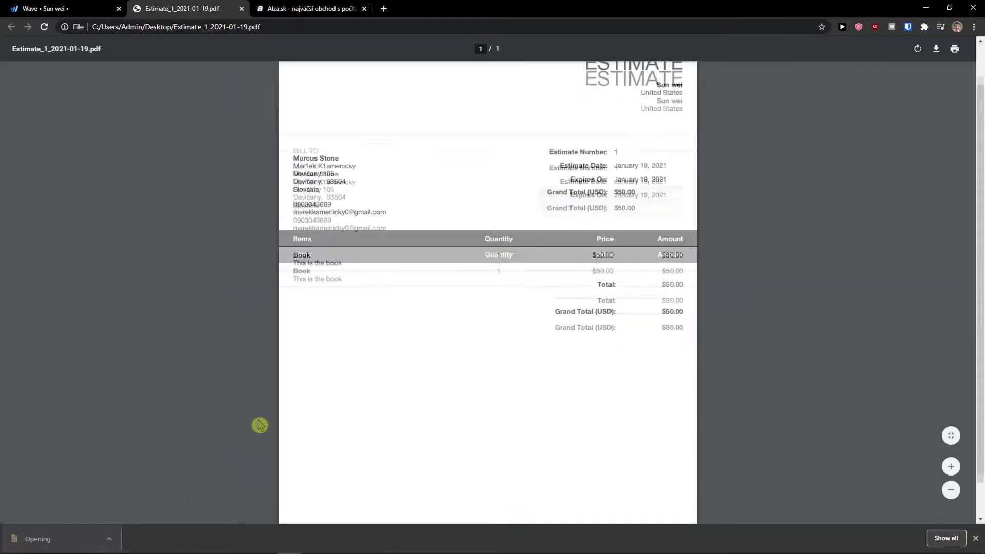
Return to Estimate #1's page, look over its Send and More menus, then go to Invoices.
click(111, 7)
scroll(642, 310, down, 6)
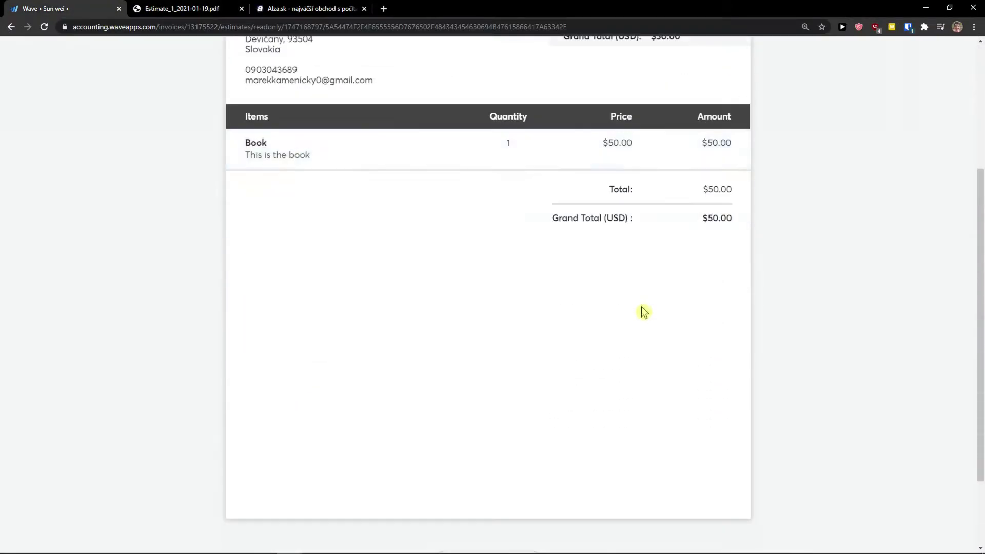
scroll(634, 365, up, 6)
key(alt+Left)
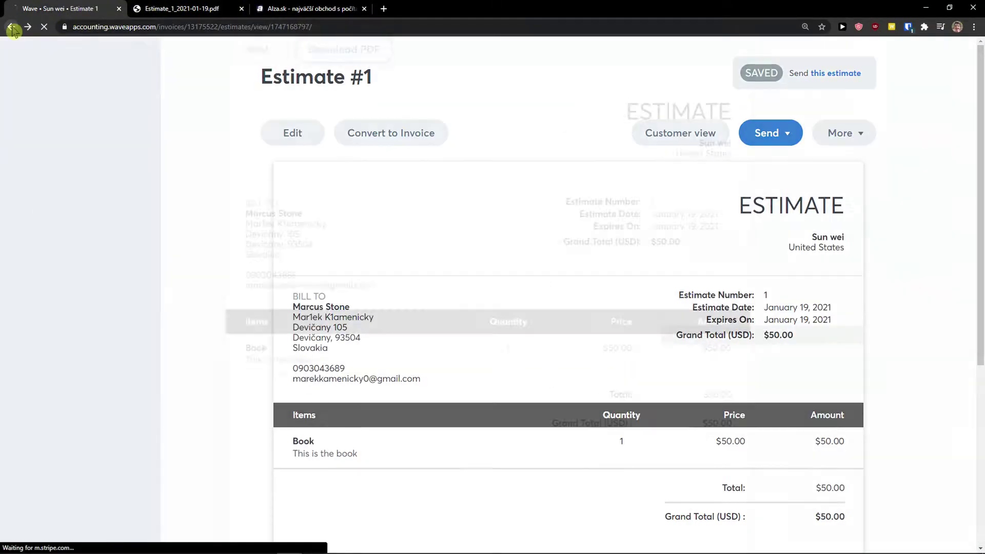
click(781, 140)
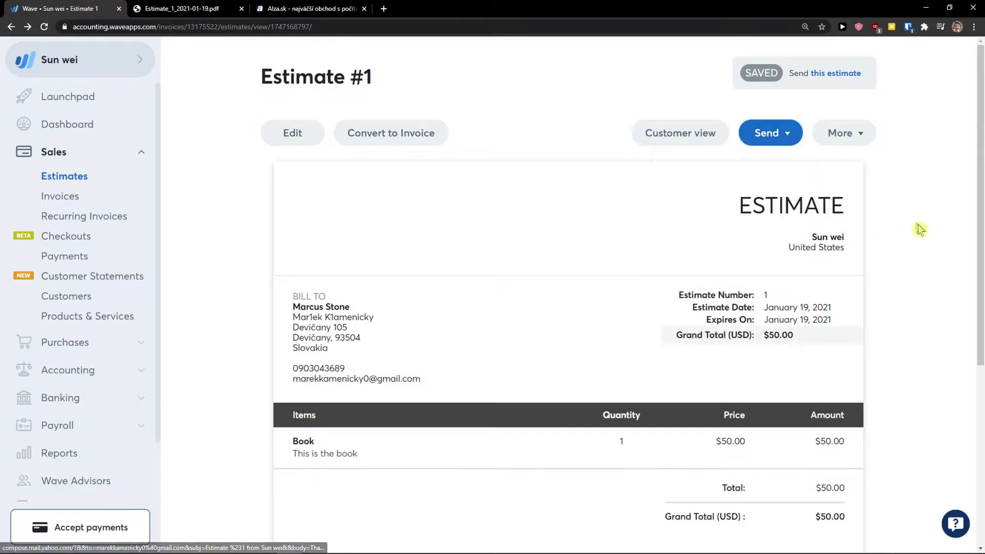
click(774, 132)
click(850, 137)
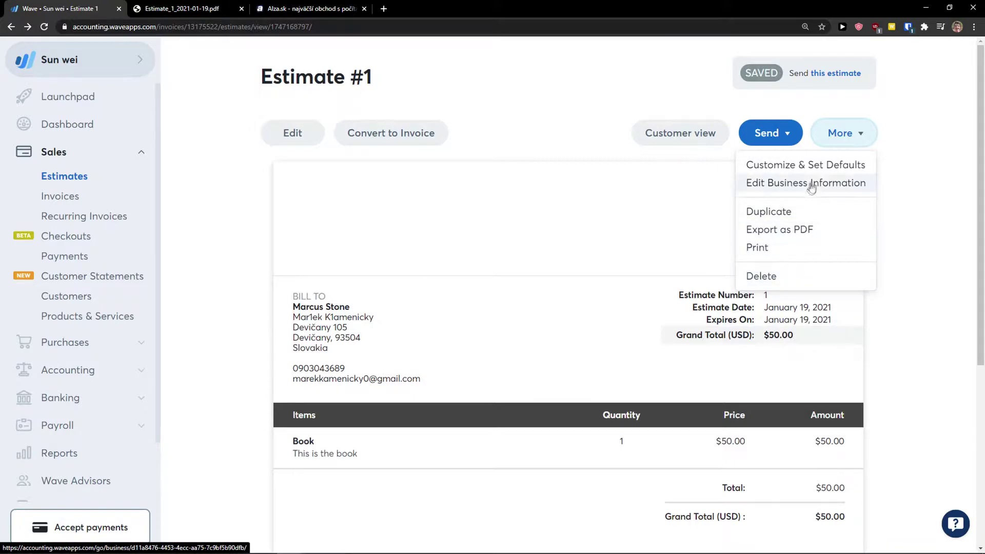
scroll(924, 290, down, 5)
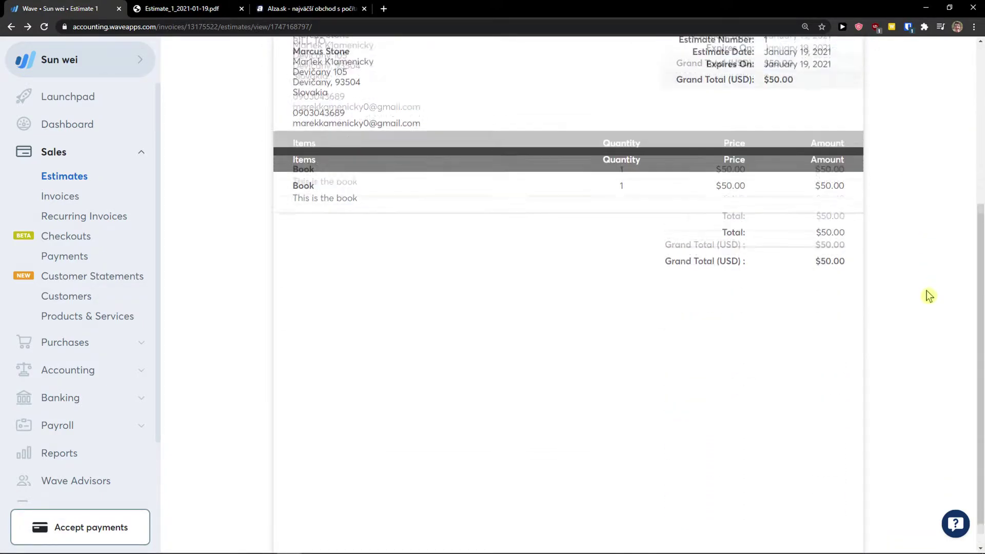
scroll(924, 291, up, 5)
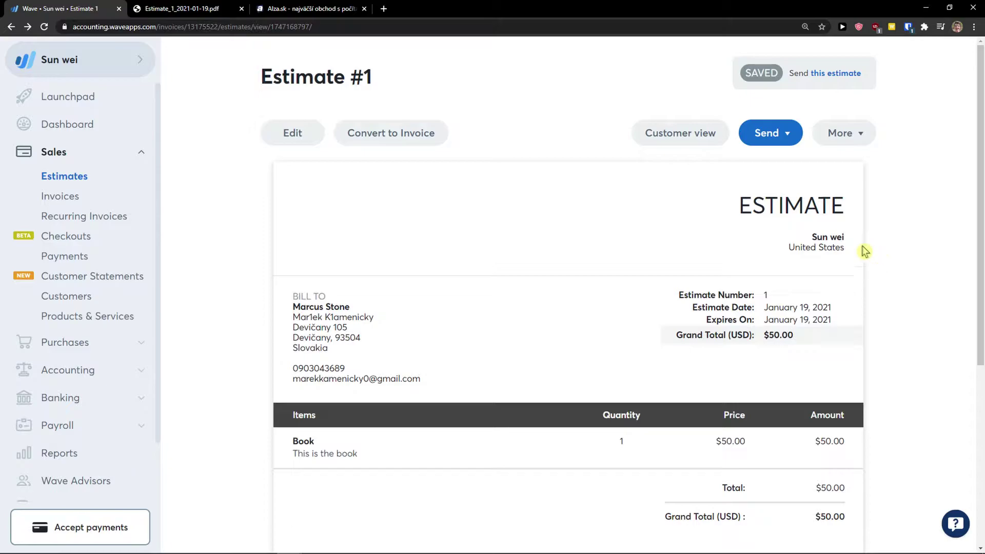
click(80, 203)
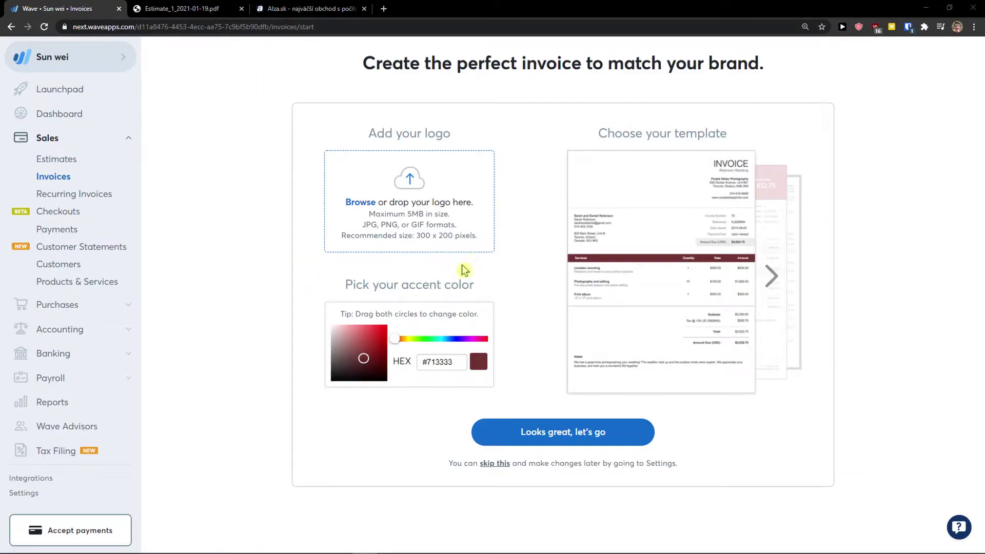
Upload baby-yoda.png as the invoice logo.
click(415, 185)
scroll(510, 312, down, 5)
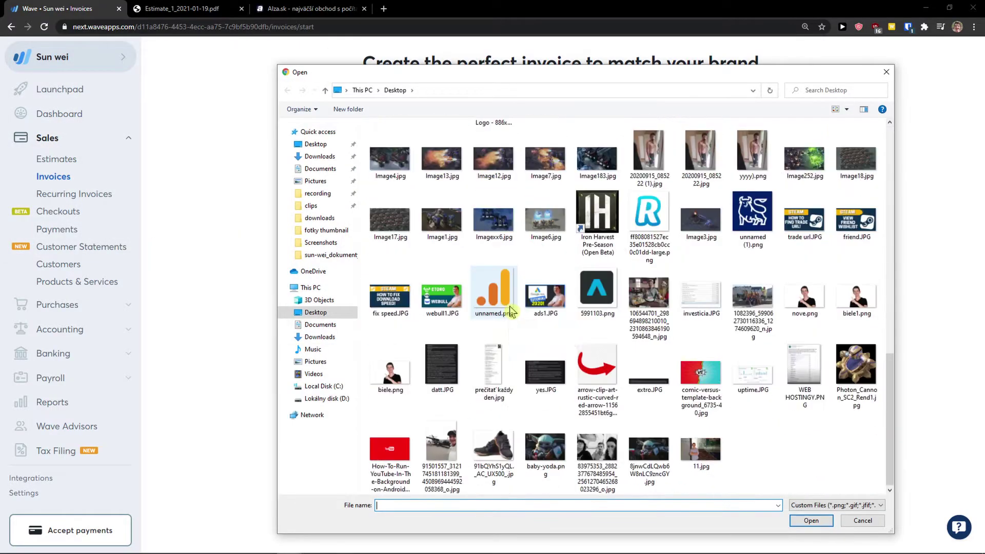
double_click(545, 451)
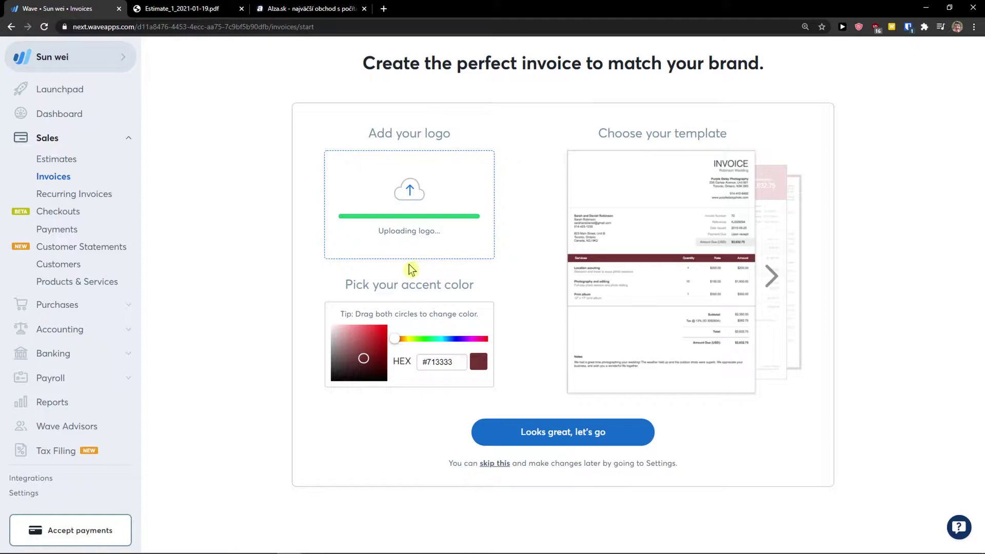
Change the invoice accent colour to blue #4364B3 and switch to a different template.
click(368, 343)
drag(394, 339, 452, 339)
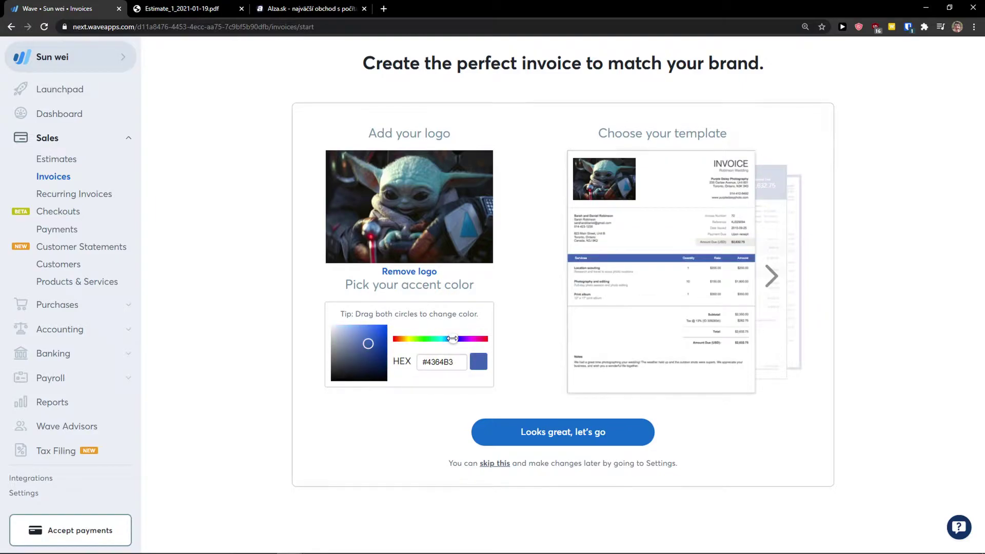
click(769, 276)
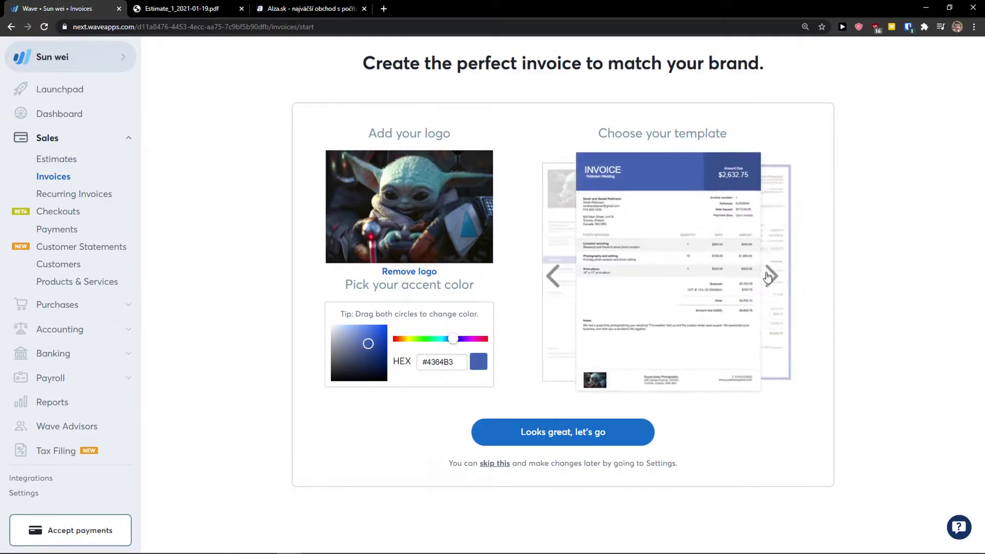
click(770, 277)
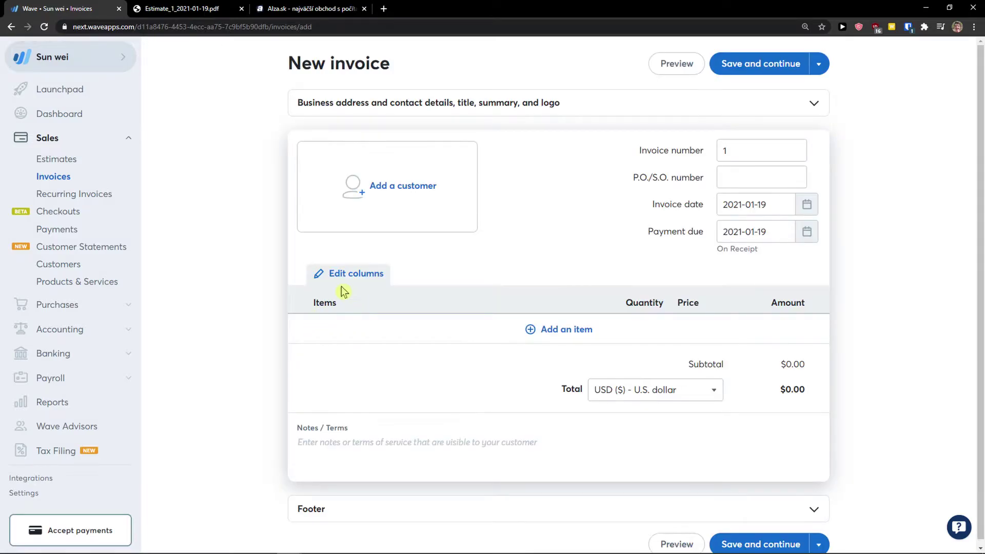
Bill Invoice #1 to the existing customer.
click(391, 187)
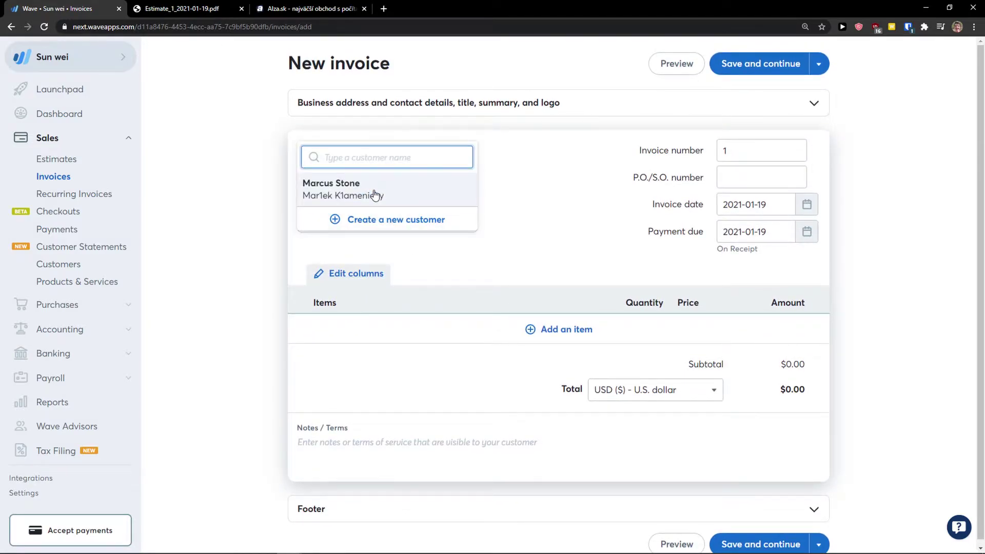
click(375, 195)
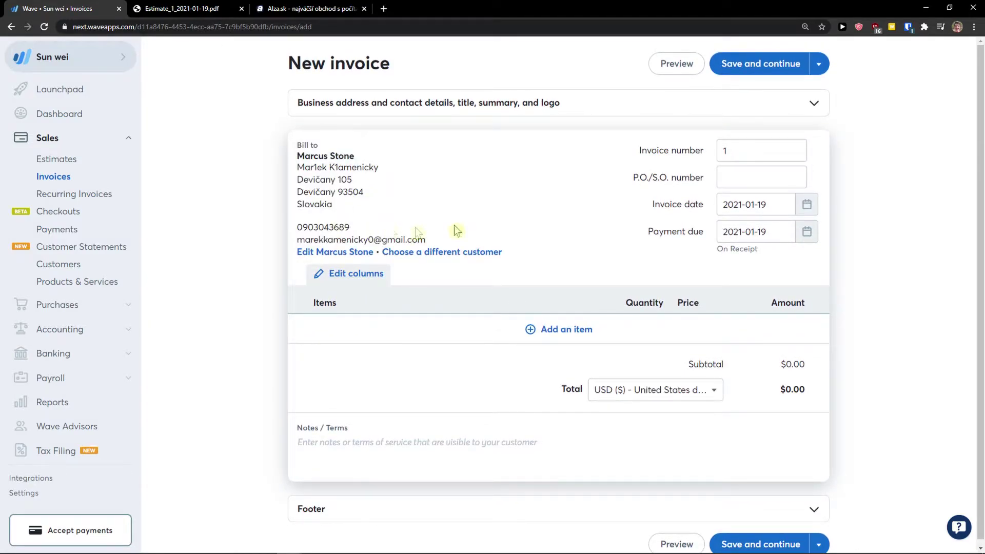
click(733, 152)
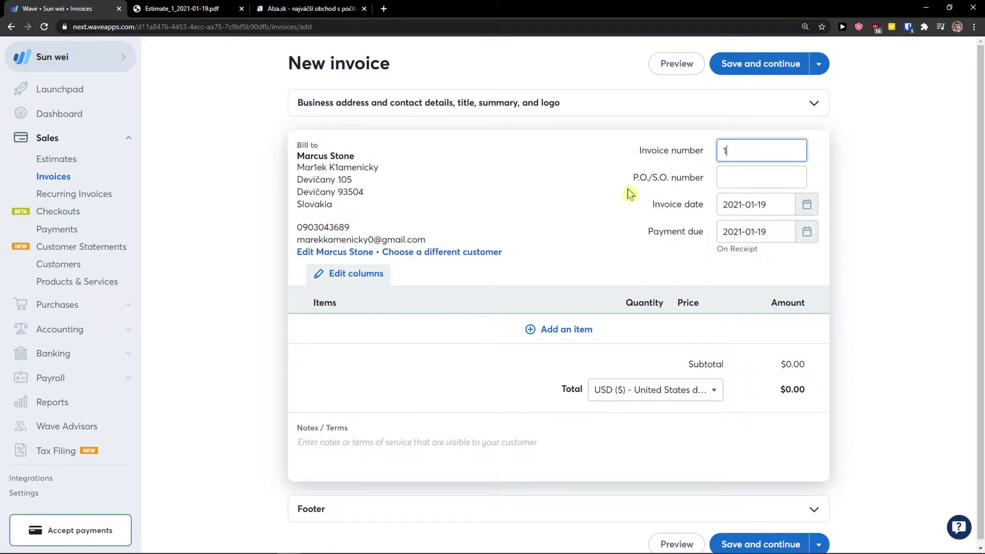
drag(626, 192, 673, 184)
click(674, 183)
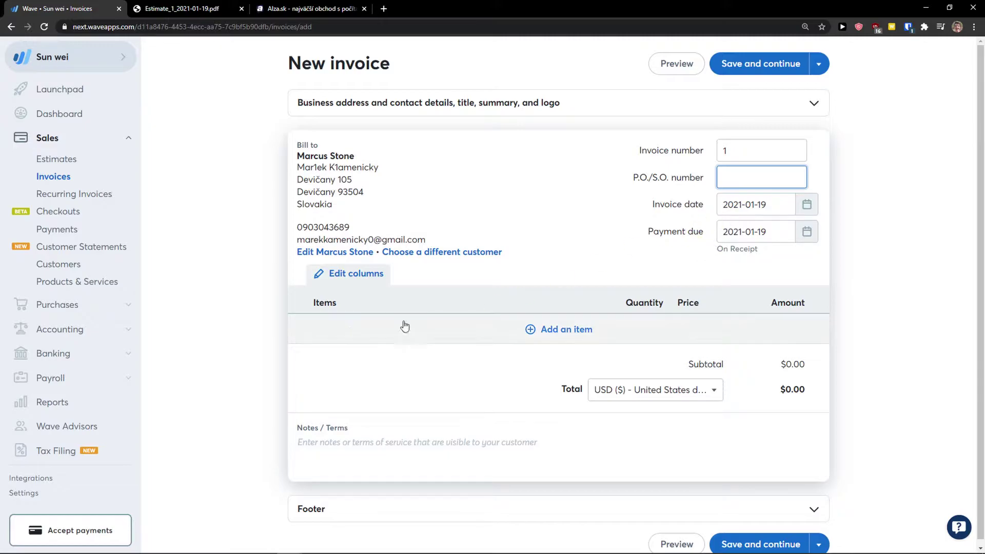
Add one Book line at $50.00, closing the new tax form without saving.
click(396, 336)
click(377, 357)
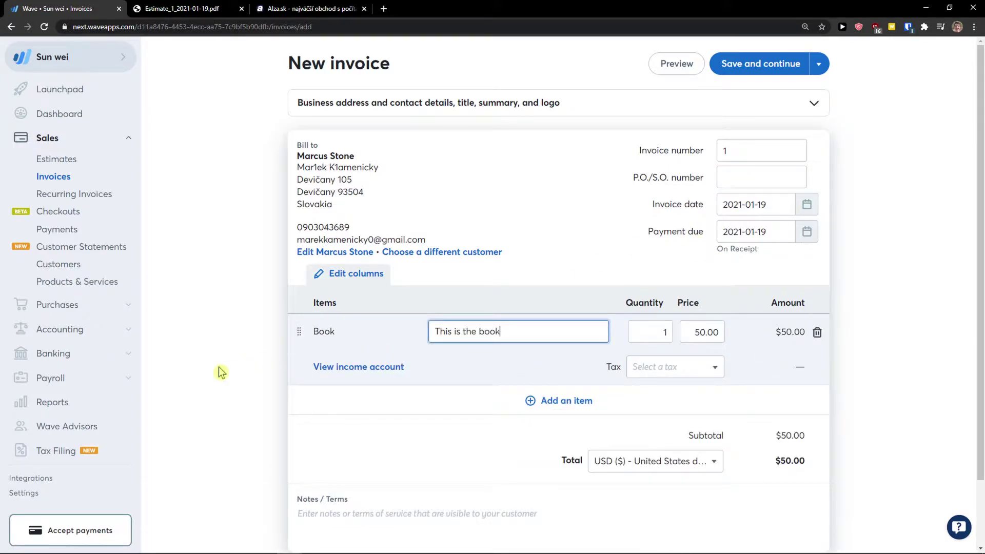
scroll(745, 342, down, 1)
scroll(758, 364, down, 1)
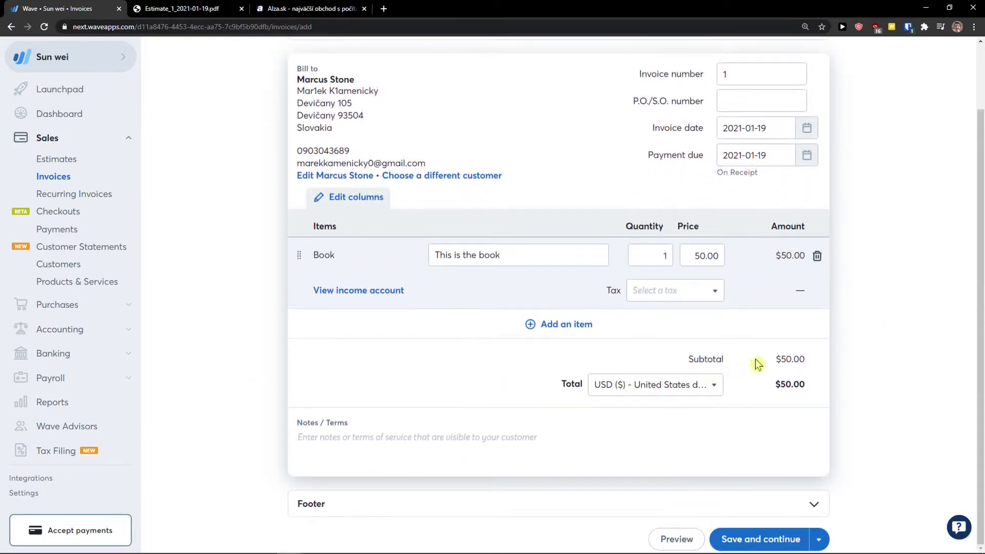
click(659, 291)
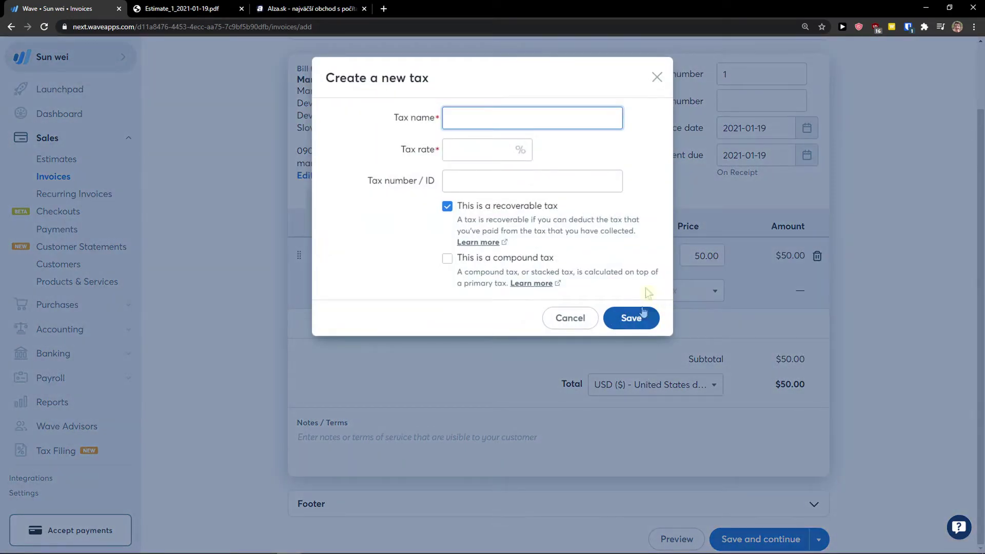
click(657, 77)
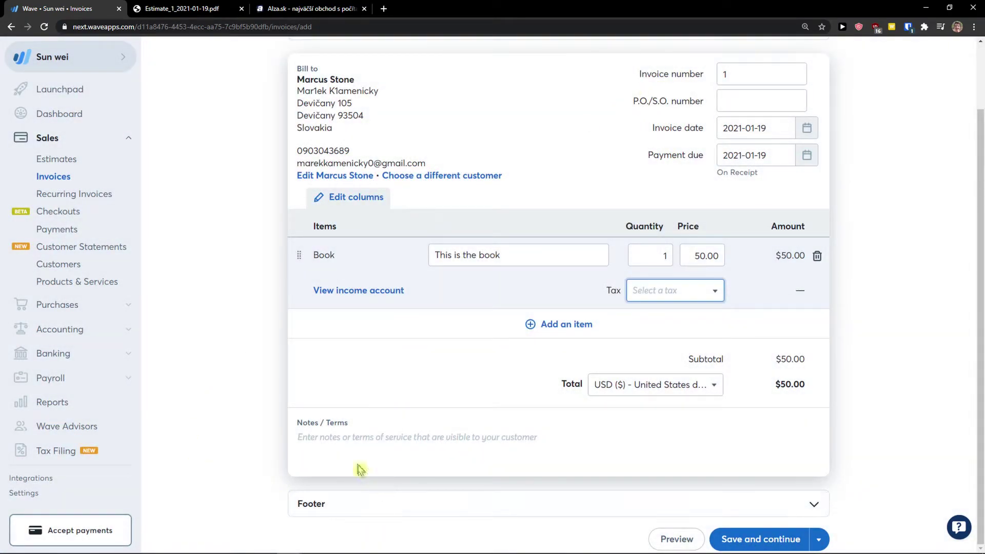
Toggle the footer section off again and save the invoice as a draft.
click(313, 504)
click(399, 494)
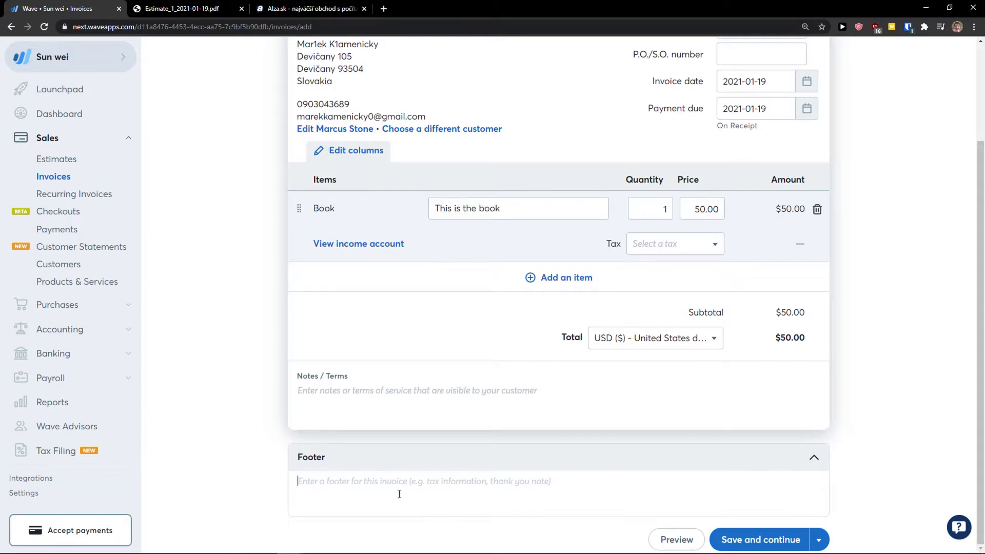
click(401, 468)
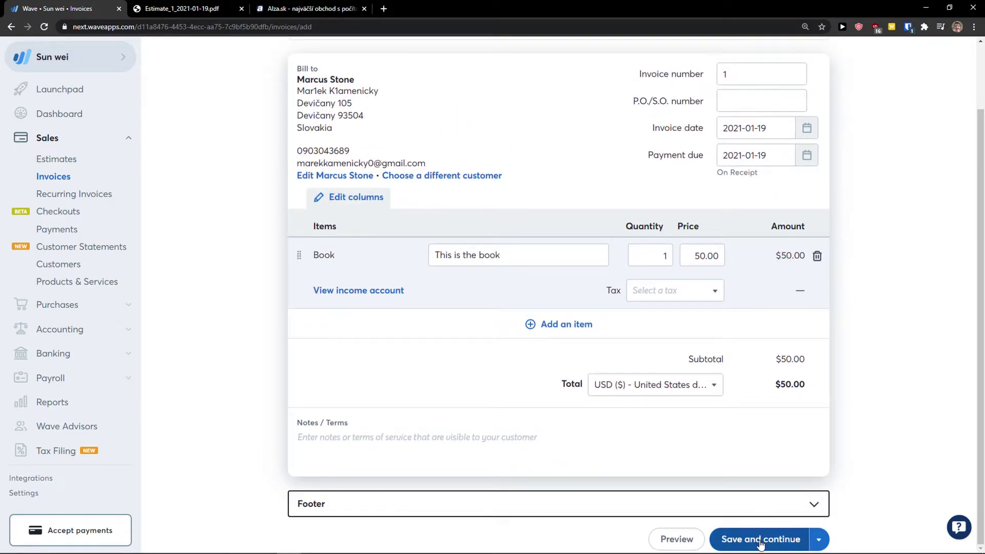
click(761, 540)
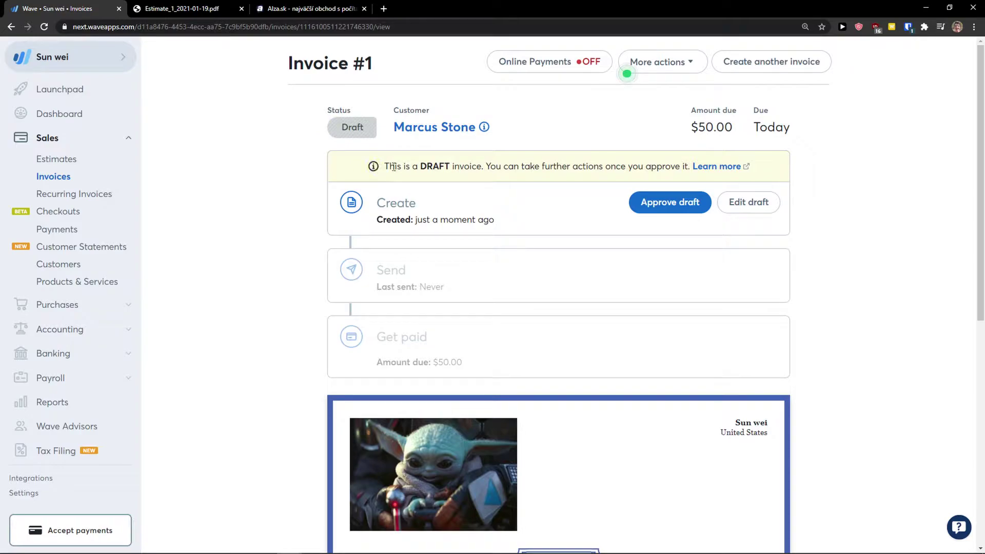
Approve draft Invoice #1 and bring up the Send this invoice dialog.
click(666, 206)
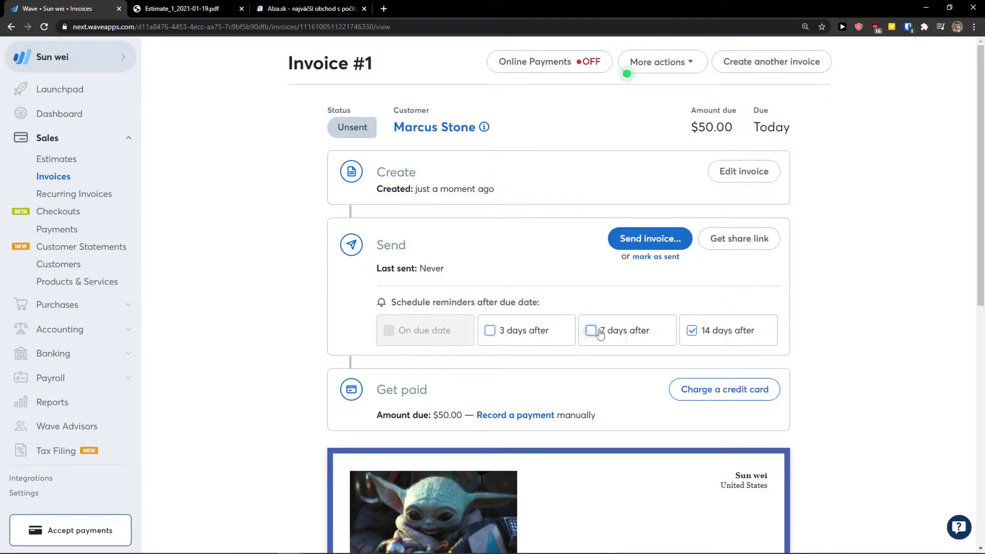
scroll(282, 315, down, 1)
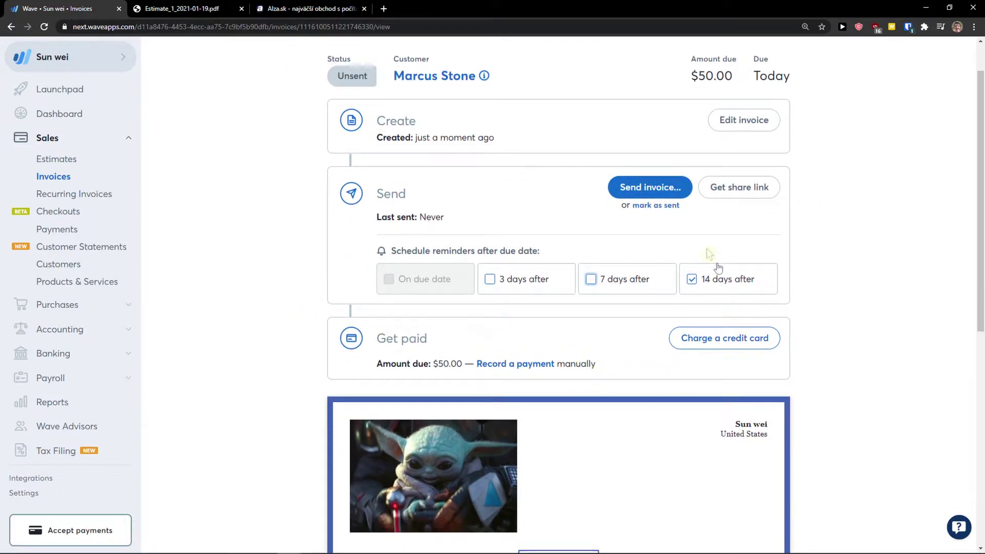
click(651, 187)
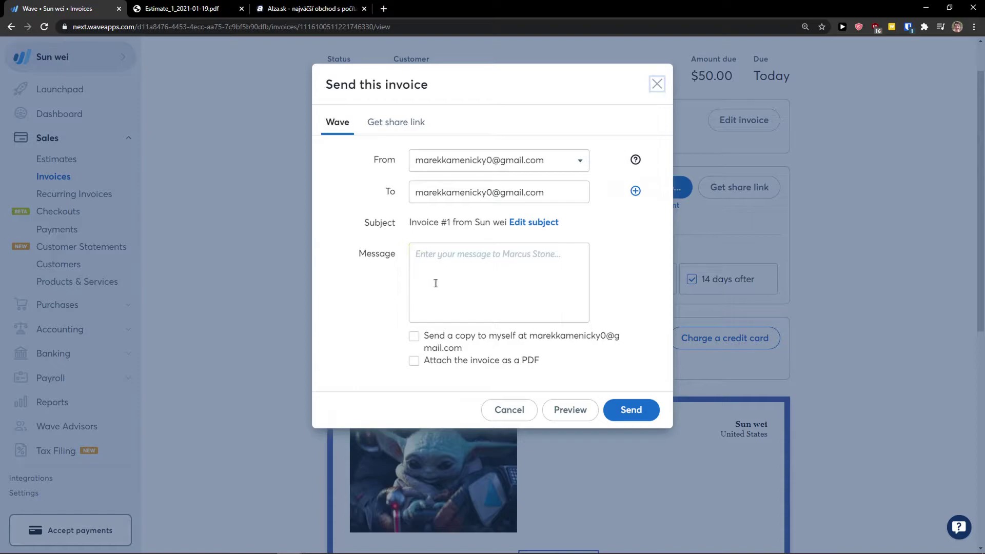
Fix the recipient e-mail, add a short message, send Invoice #1 and dismiss the confirmation.
click(487, 194)
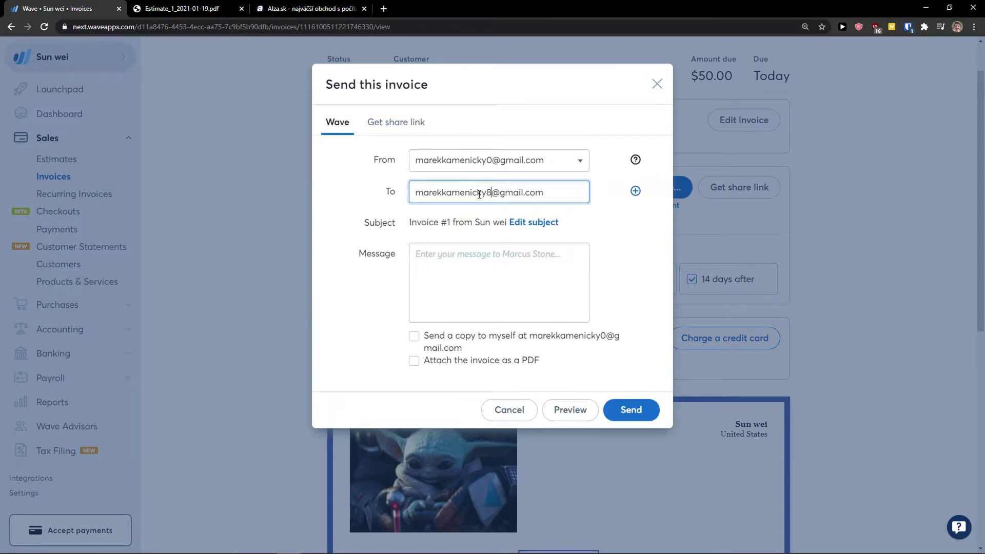
text(8)
click(445, 267)
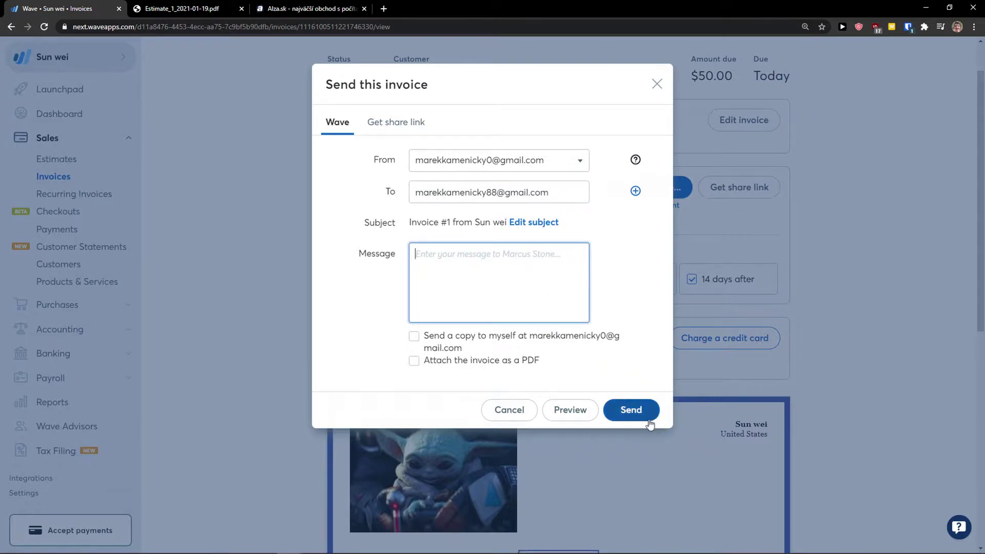
text(1)
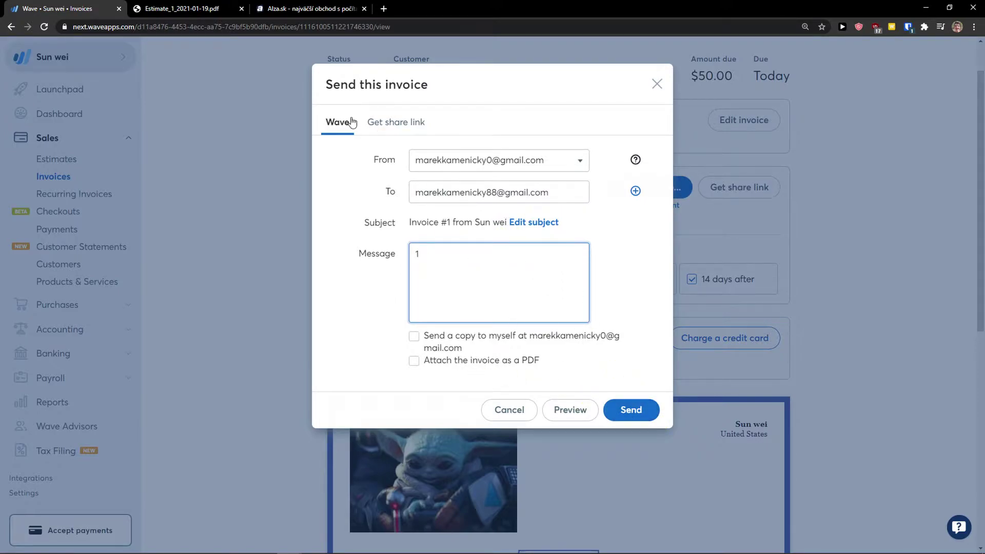
click(634, 419)
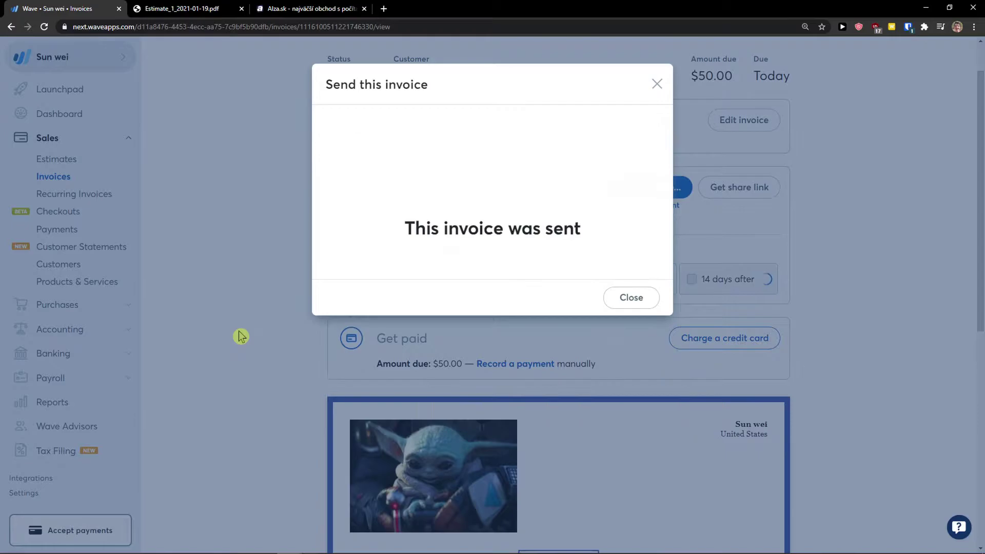
click(657, 85)
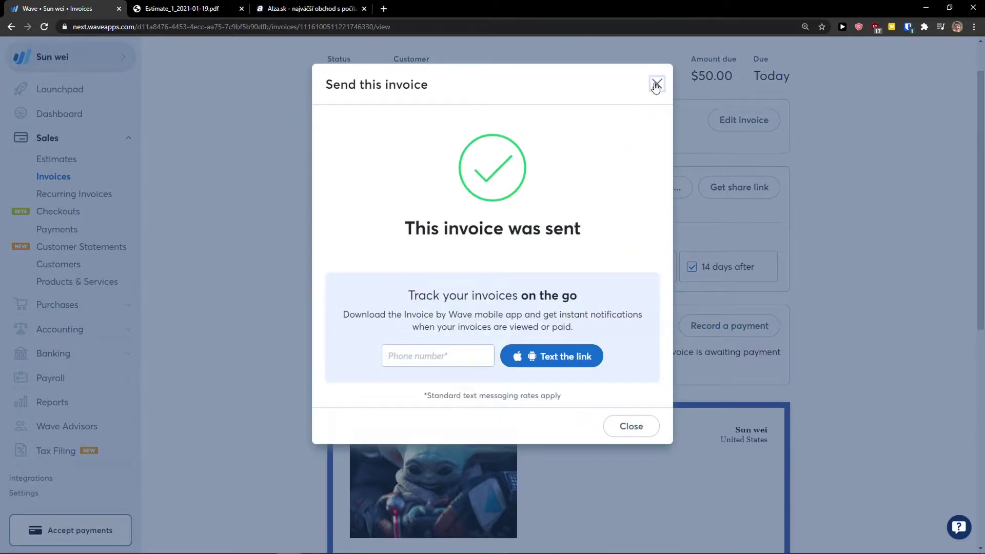
scroll(469, 259, up, 1)
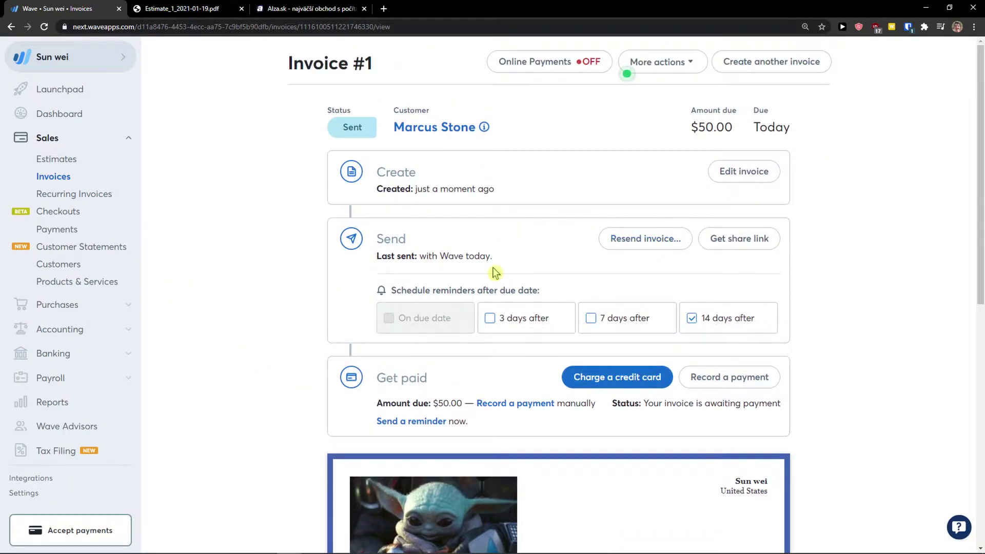
scroll(492, 268, down, 2)
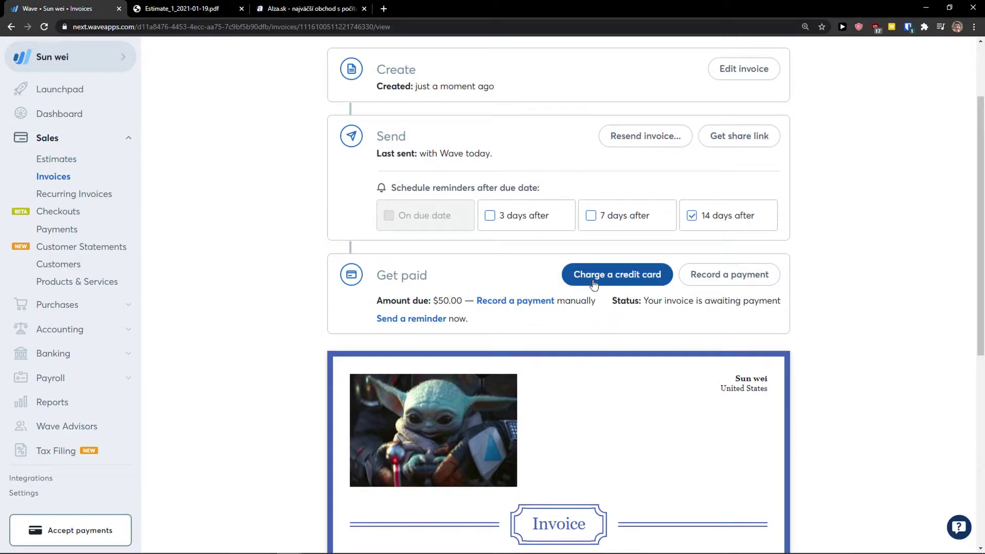
click(608, 277)
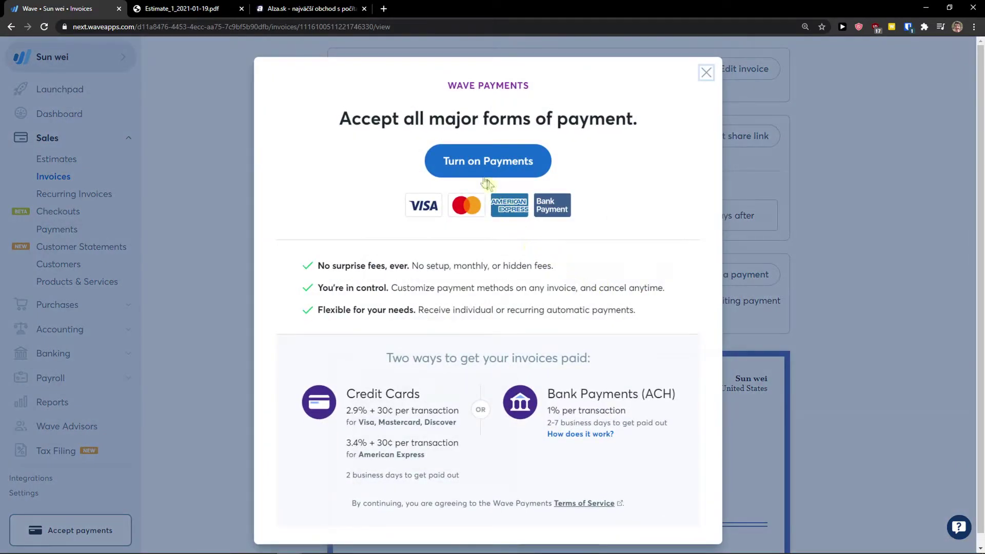
scroll(405, 310, down, 1)
scroll(390, 323, up, 1)
scroll(359, 341, down, 1)
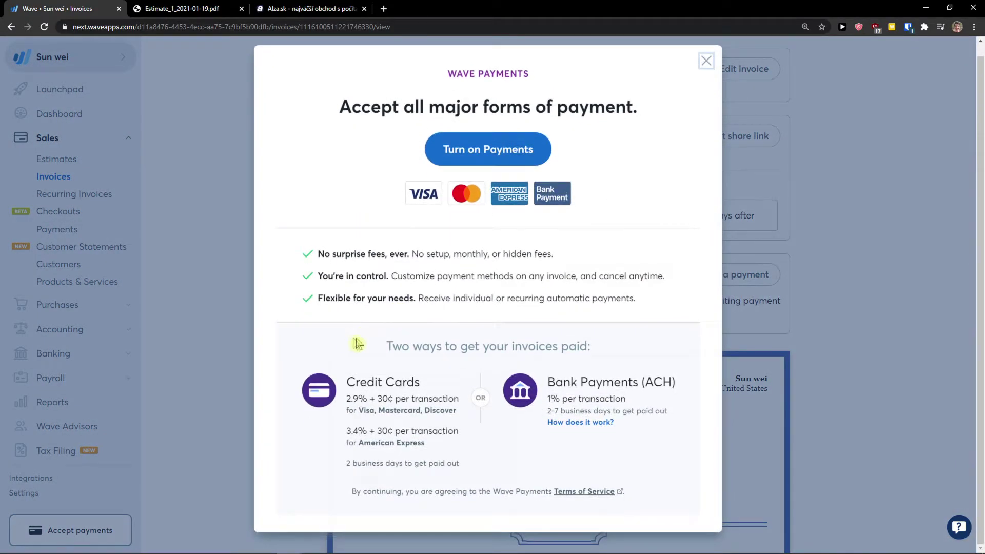
click(706, 61)
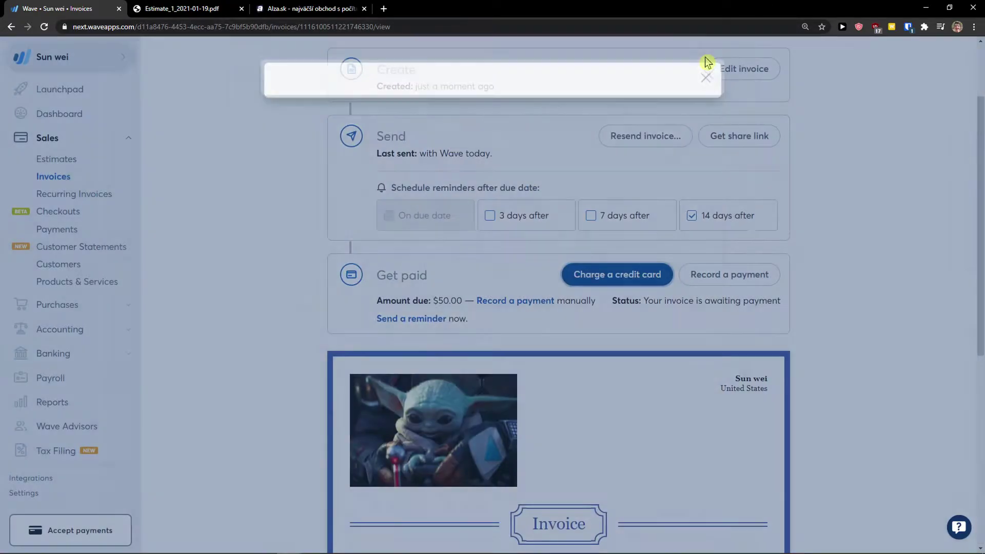
scroll(546, 325, down, 6)
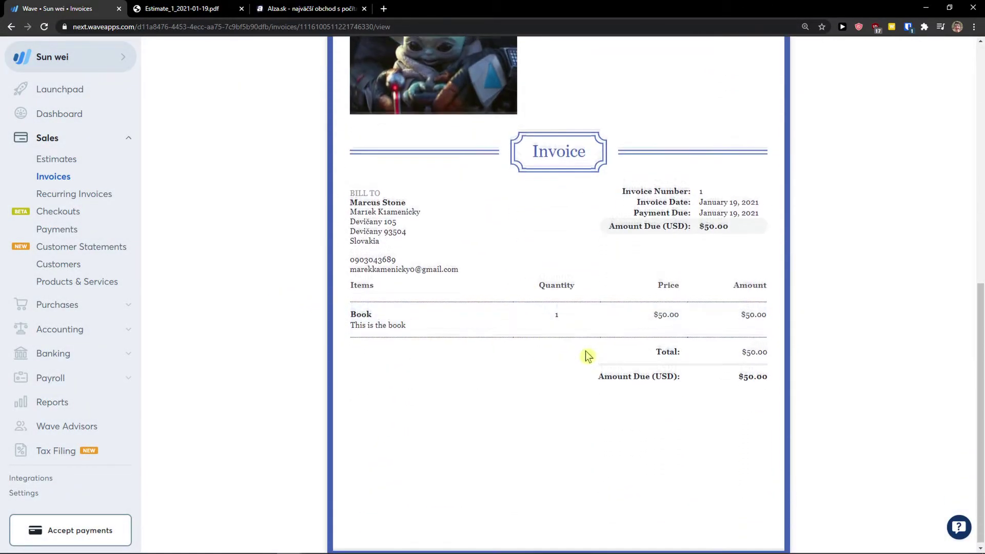
scroll(585, 354, up, 9)
scroll(514, 367, down, 3)
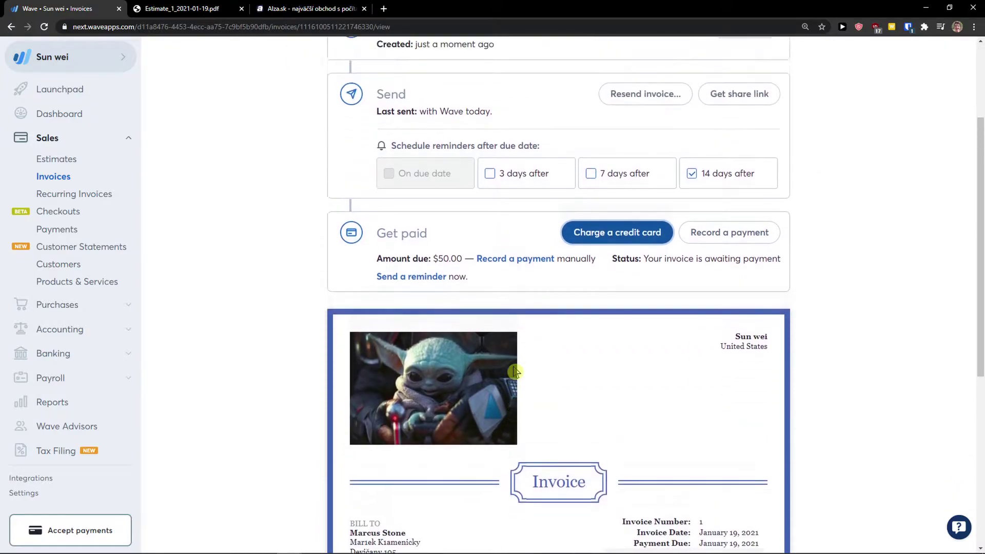
scroll(533, 375, up, 3)
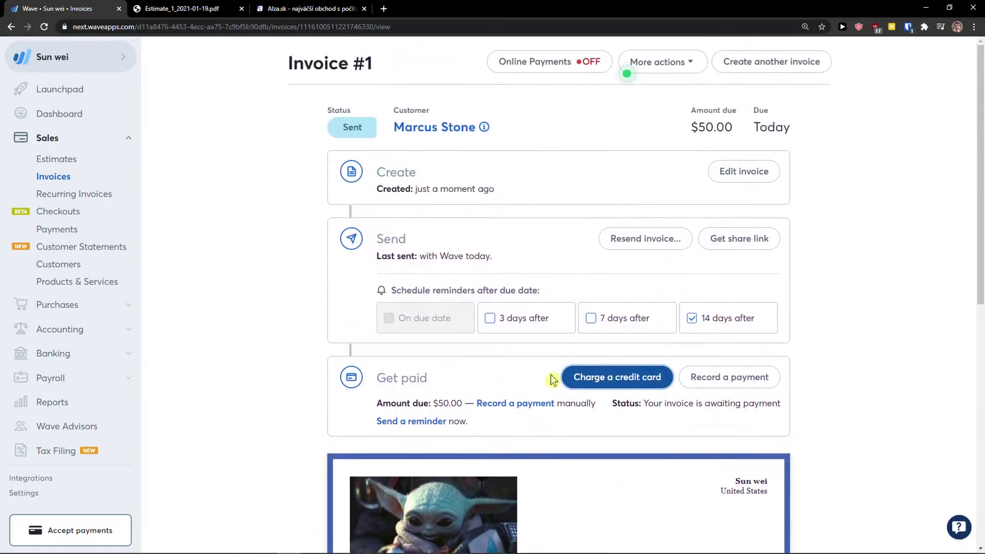
click(594, 67)
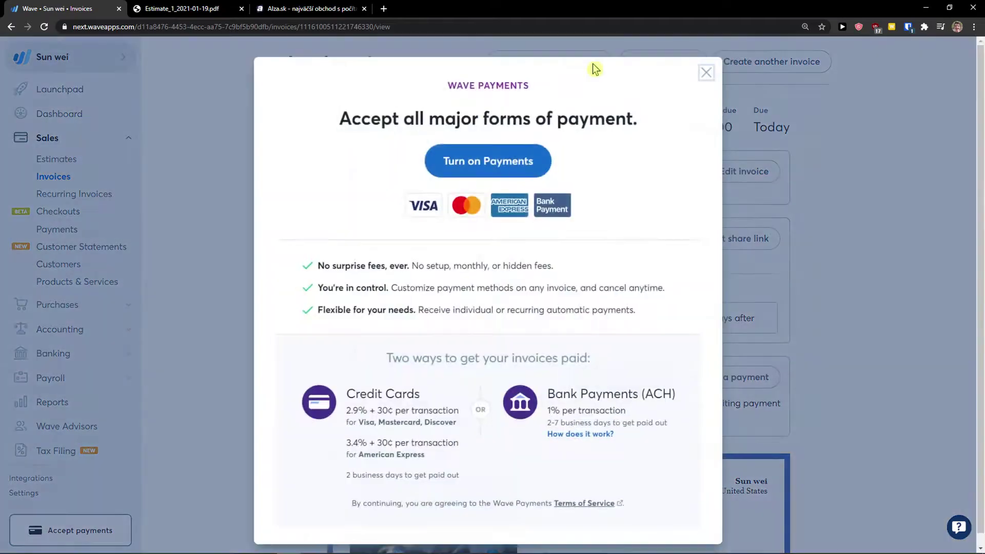
click(706, 75)
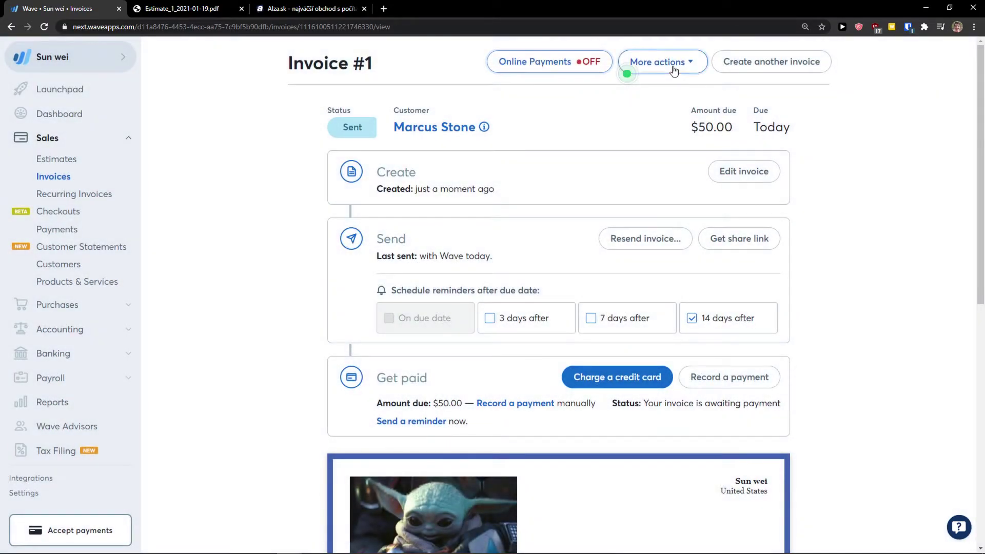
click(628, 71)
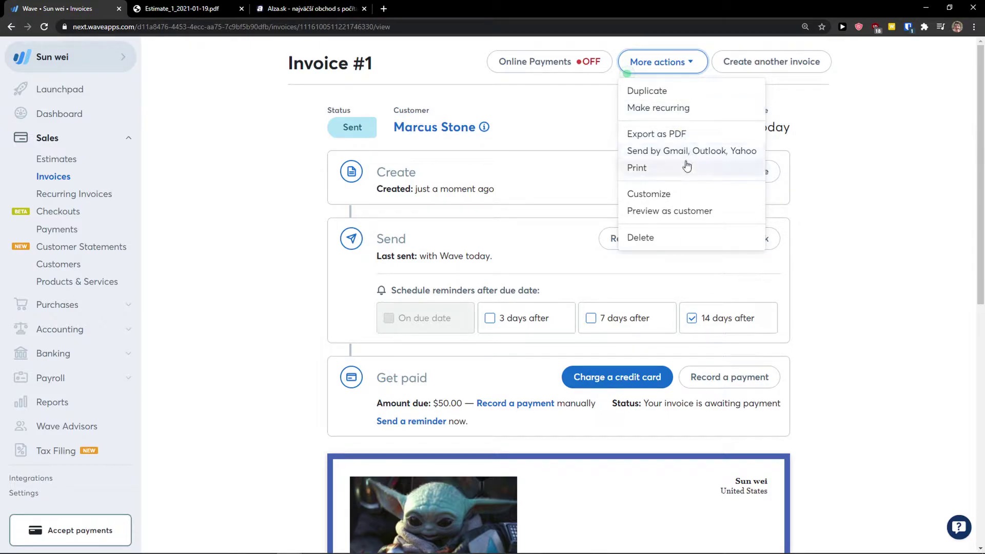
click(830, 103)
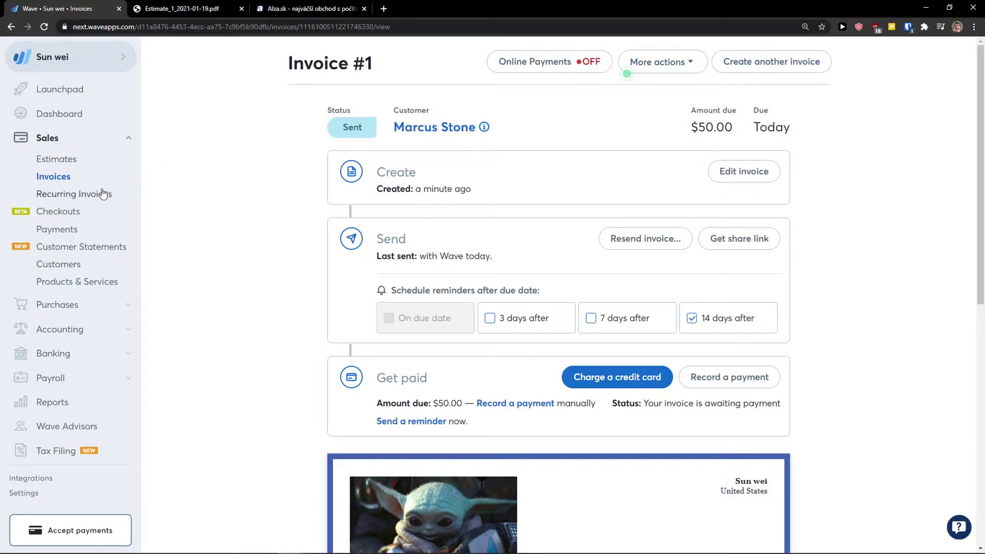
click(44, 198)
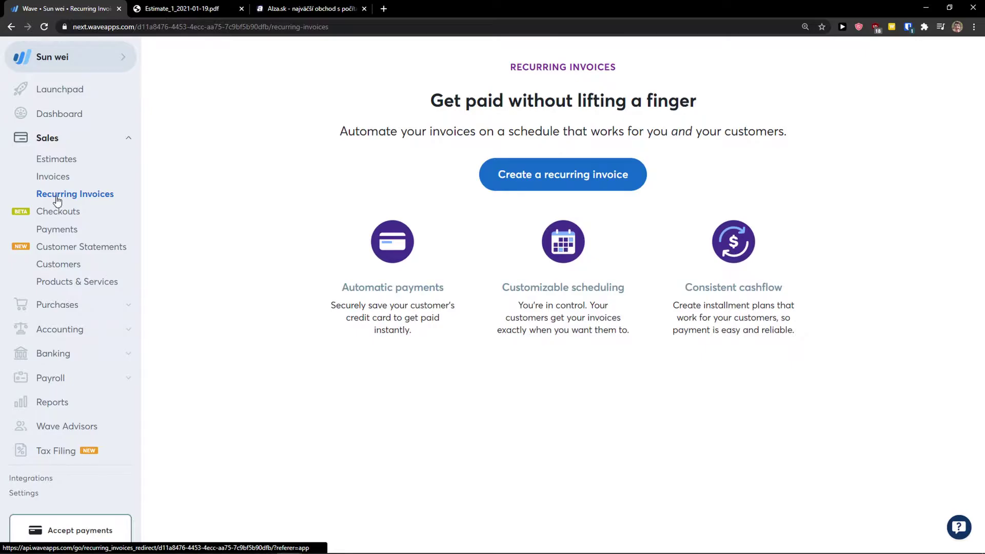
Look at the recurring-invoice form and the invoice list, then switch to a maximized Gmail window.
click(536, 176)
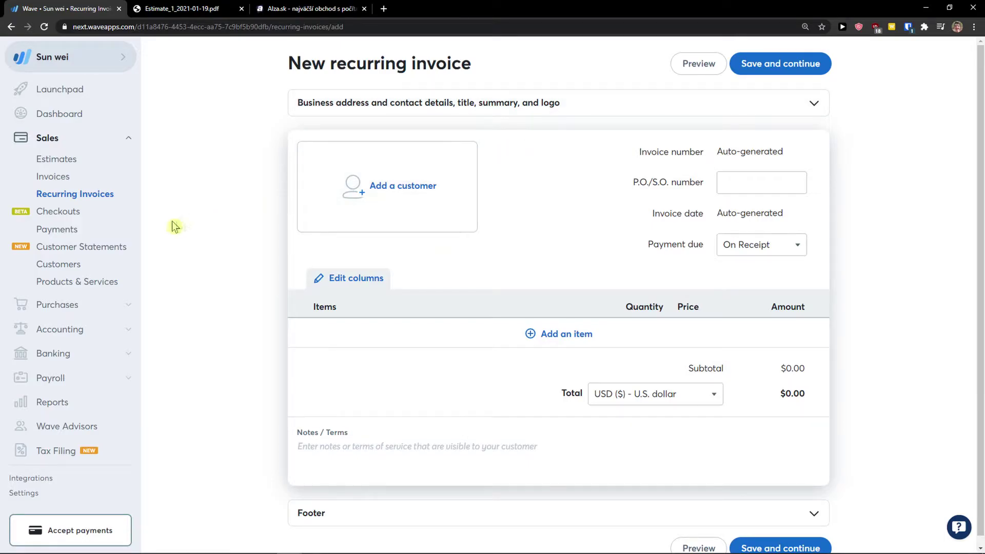
click(75, 180)
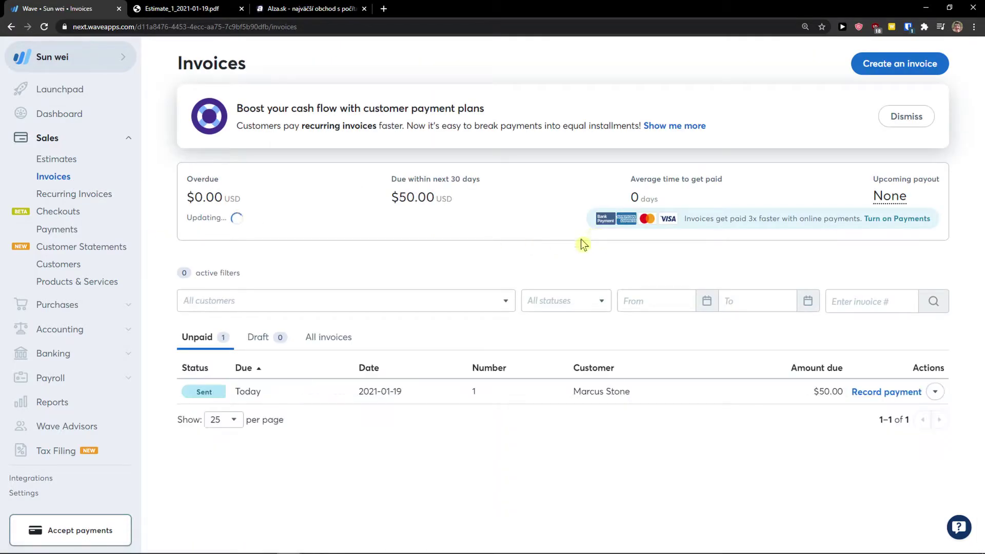
mouse_move(199, 399)
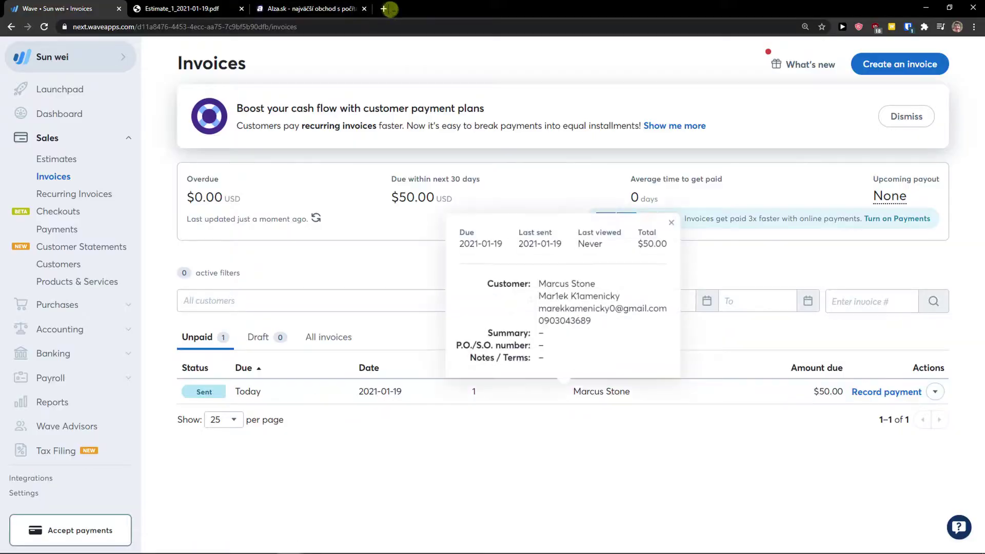
click(390, 9)
key(ctrl+w)
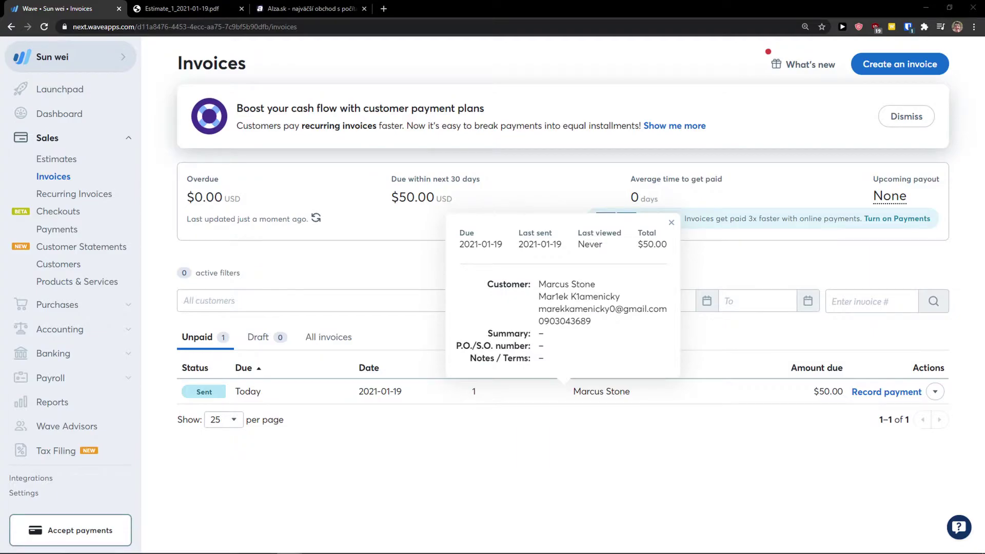
key(alt+Tab)
key(super+Up)
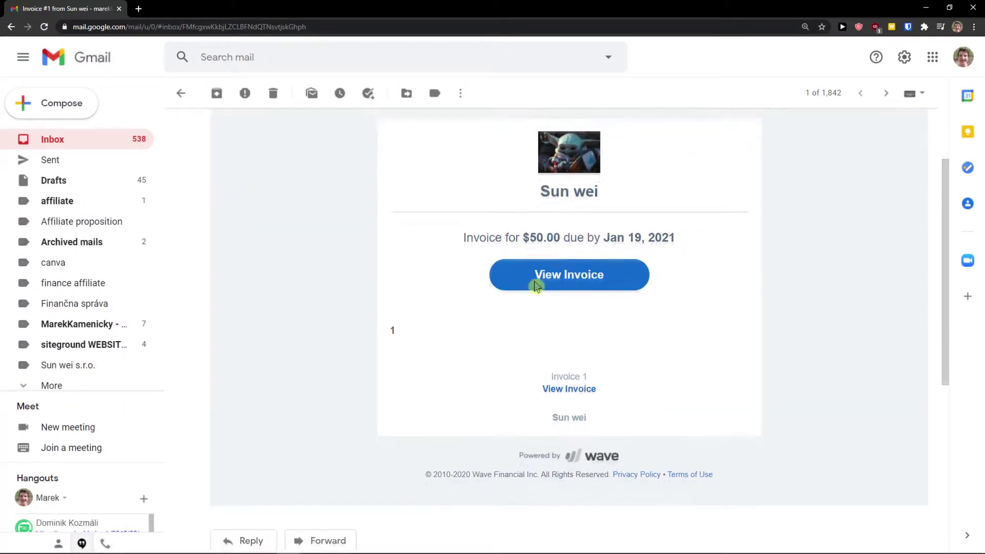
Open the invoice link from the email, allowing it, and read the preview-mode note.
click(550, 281)
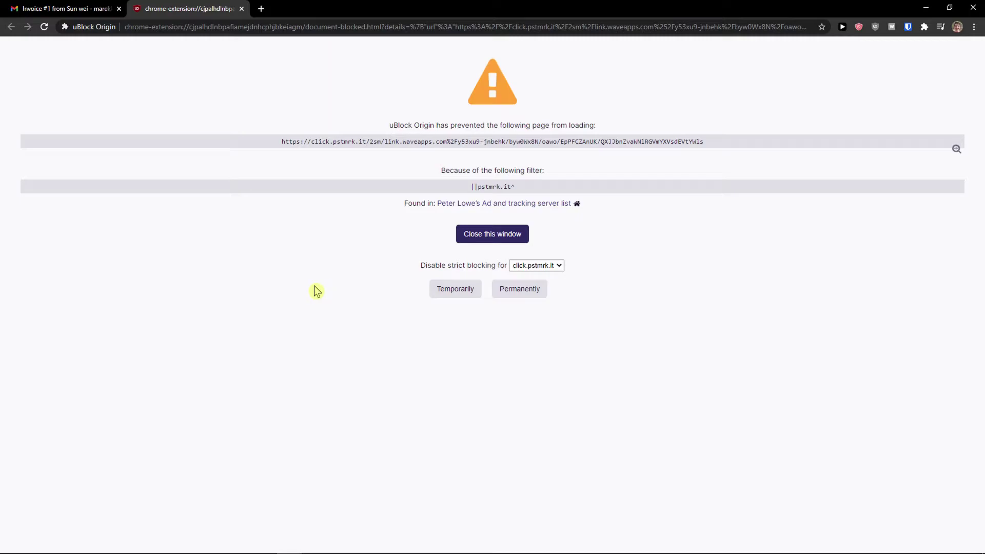
click(447, 292)
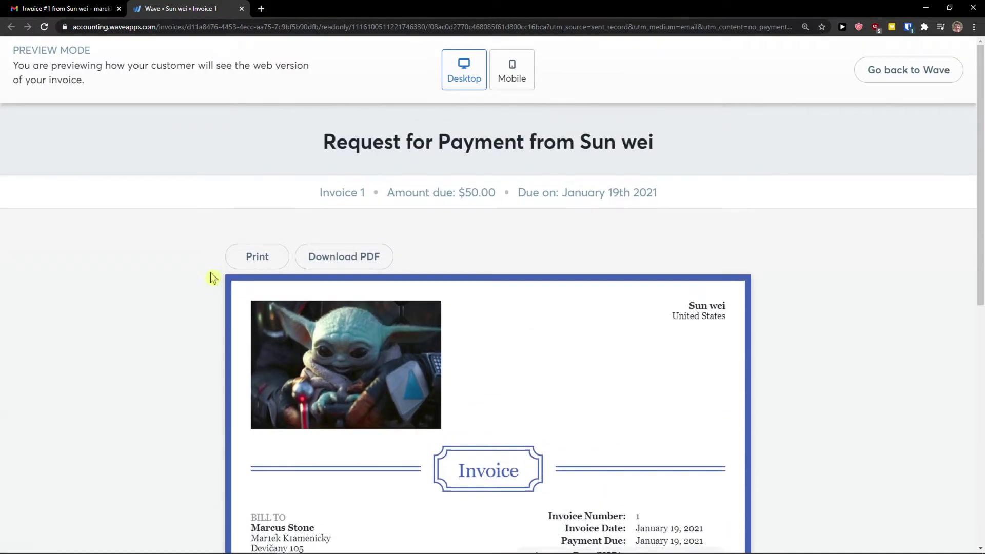
drag(19, 67, 105, 88)
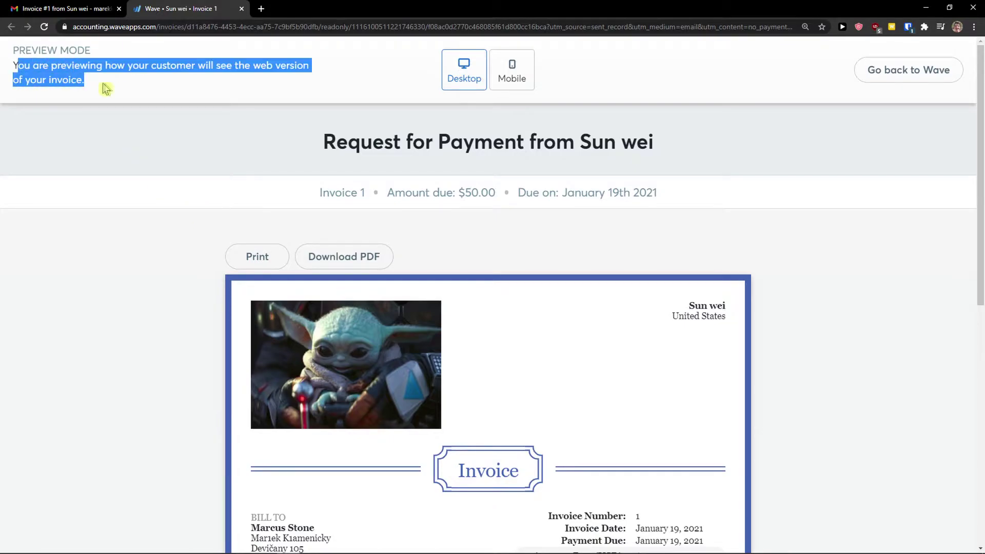
click(93, 9)
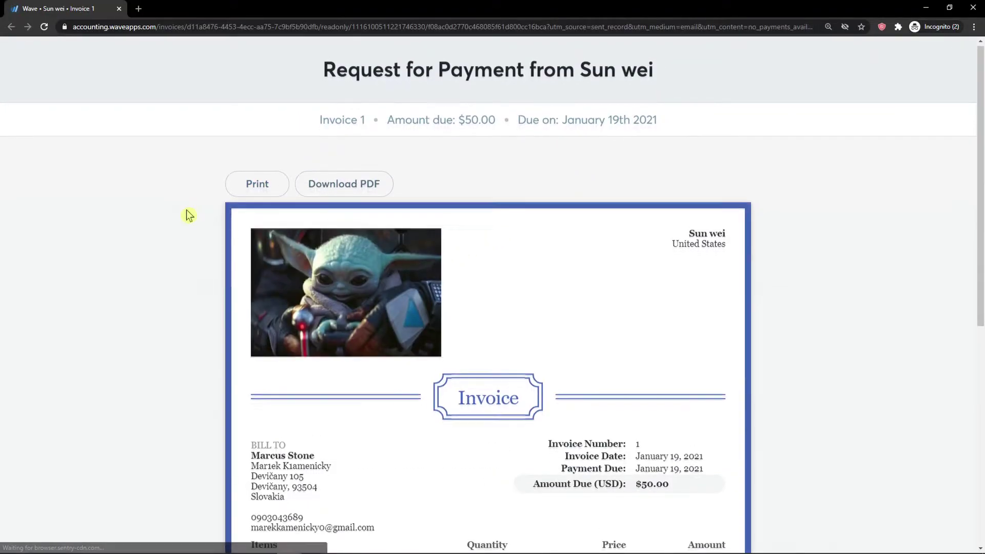
Scroll through the invoice email, then move the Wave preview tab to the first position.
scroll(410, 293, down, 5)
scroll(375, 285, down, 3)
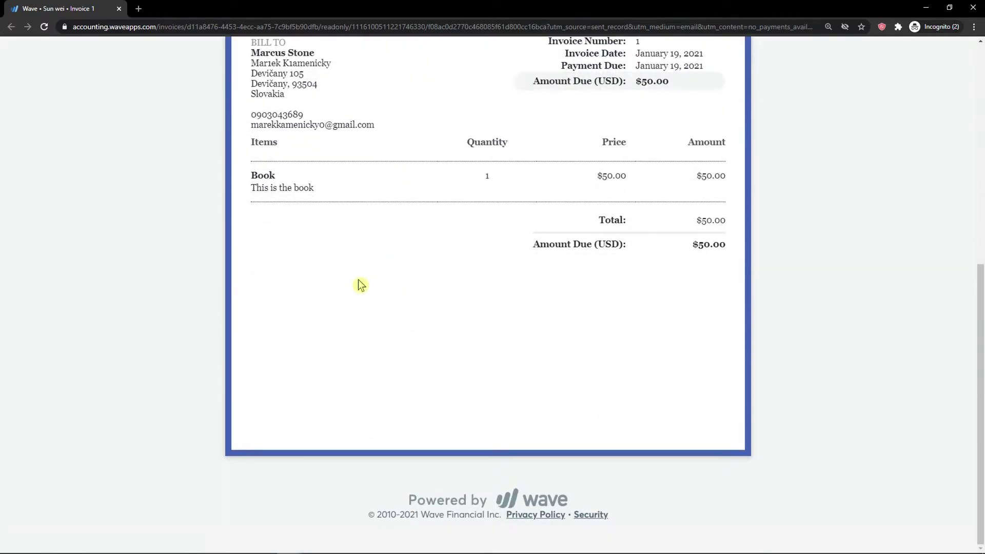
scroll(402, 306, up, 8)
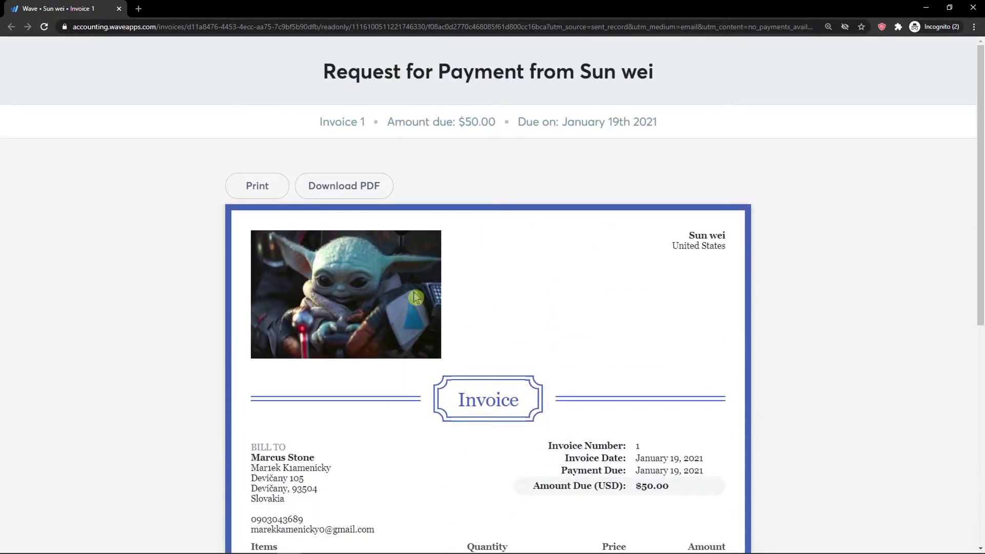
scroll(639, 285, down, 3)
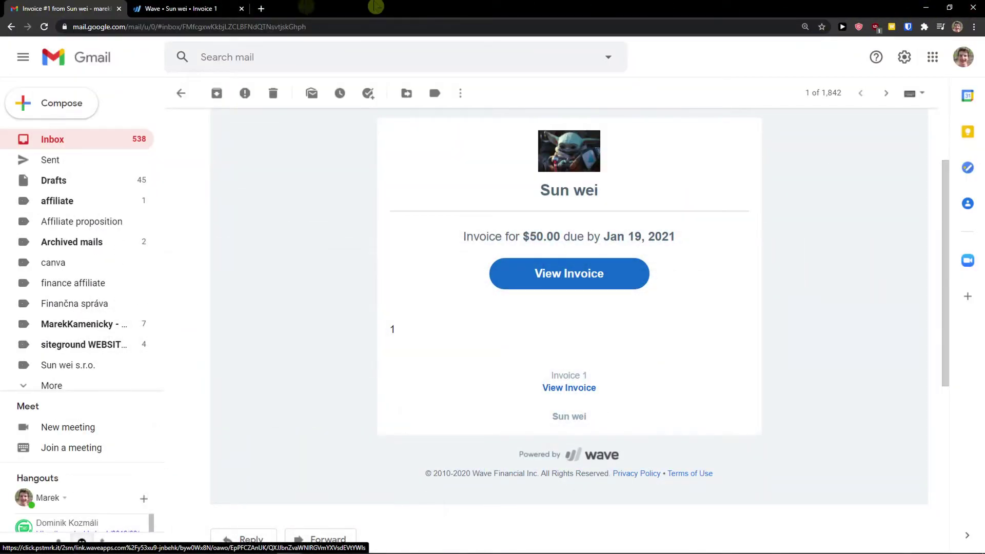
click(174, 8)
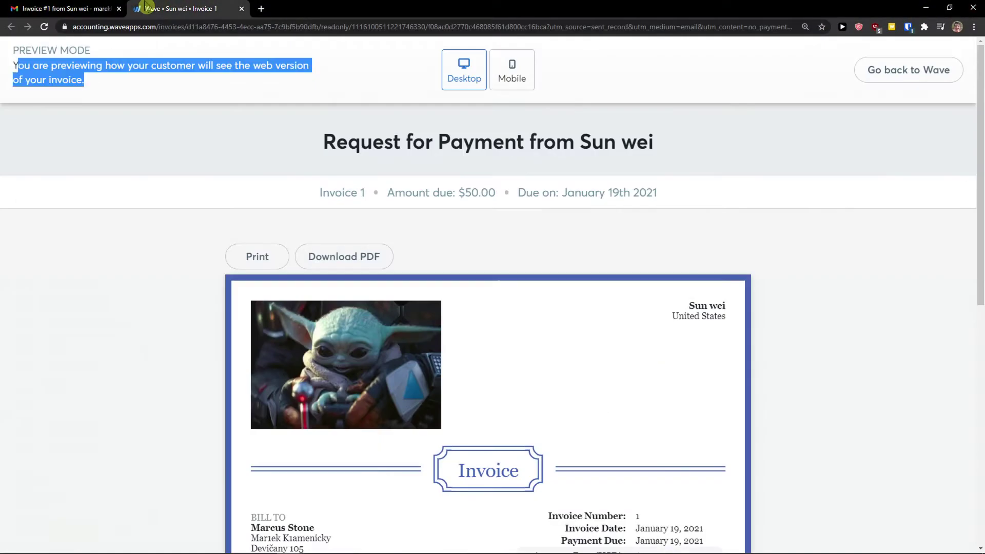
drag(175, 9, 61, 8)
Return to Wave and start a new vendor autofilled with the customer's saved details.
click(894, 68)
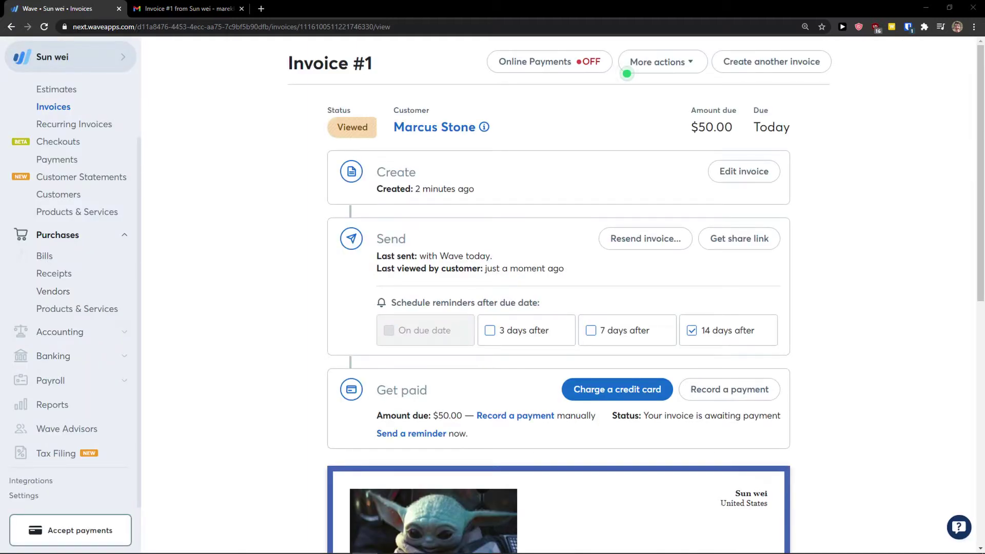
click(59, 296)
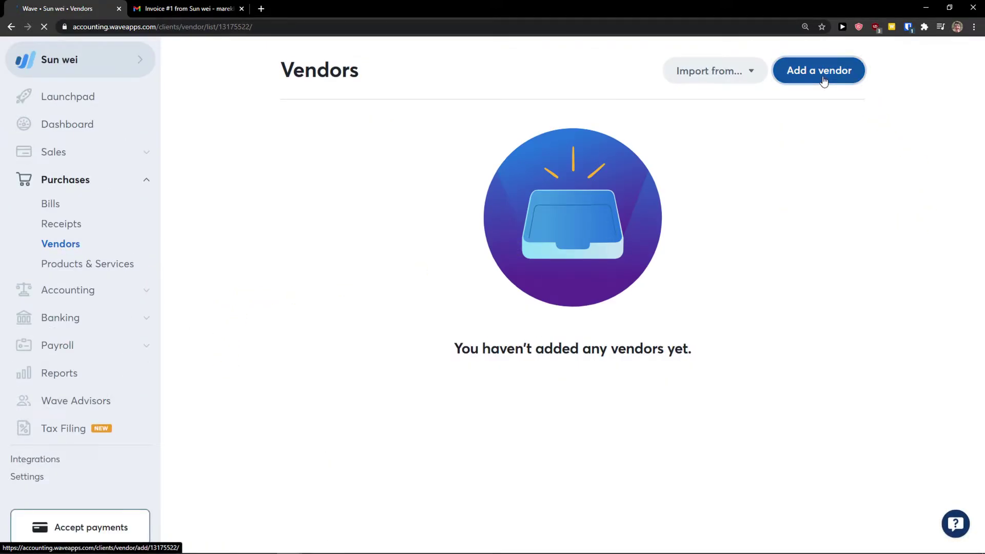
click(816, 77)
click(548, 122)
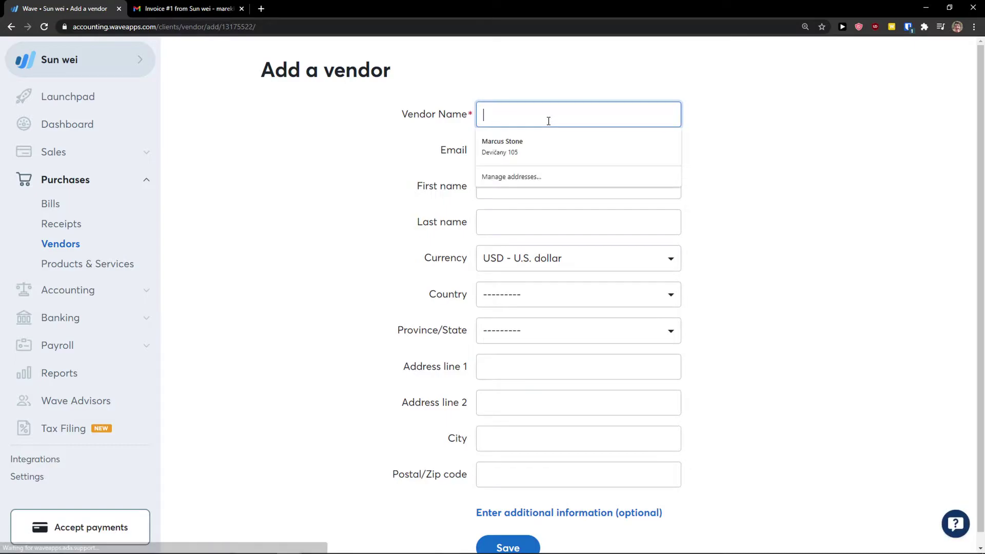
click(543, 139)
Rename the vendor to end in Vendor and review its e-mail and contact name fields.
click(556, 118)
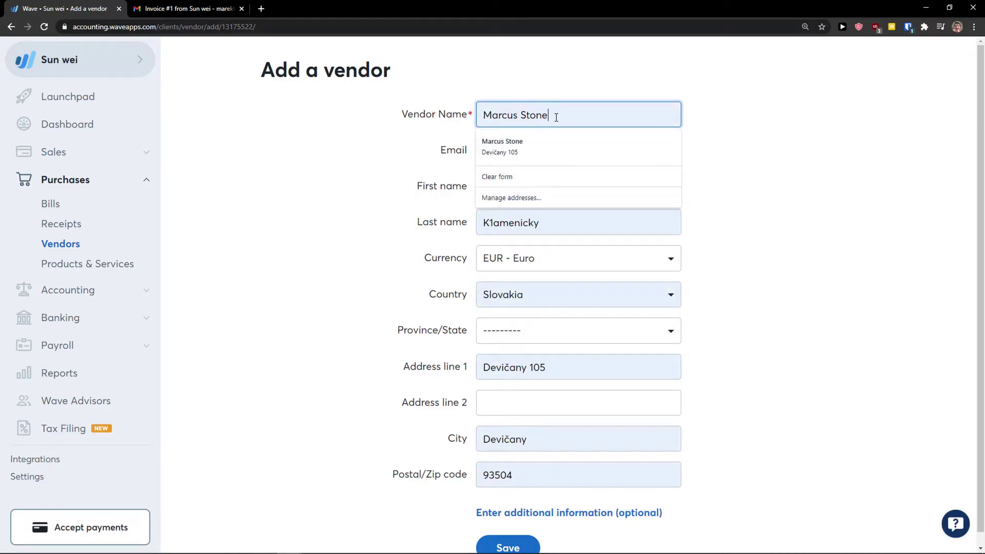
key(Escape)
click(435, 148)
click(553, 116)
text(1)
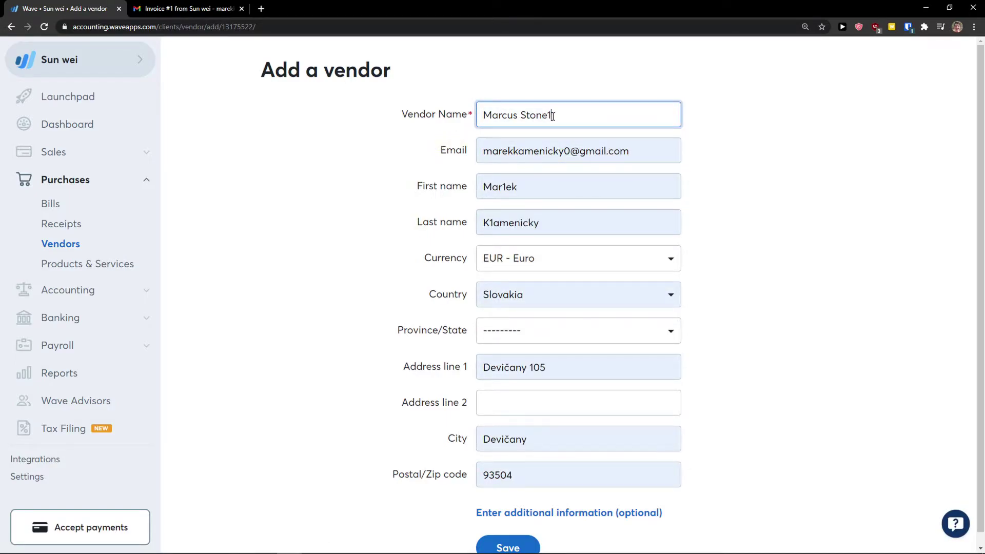
key(BackSpace)
text(Vendor)
click(570, 151)
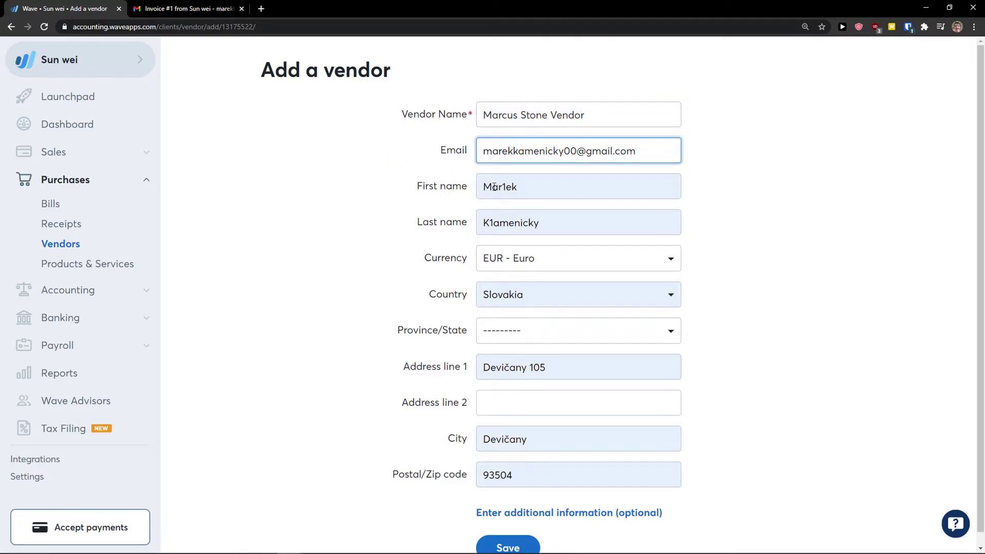
scroll(495, 187, down, 1)
click(524, 209)
click(506, 175)
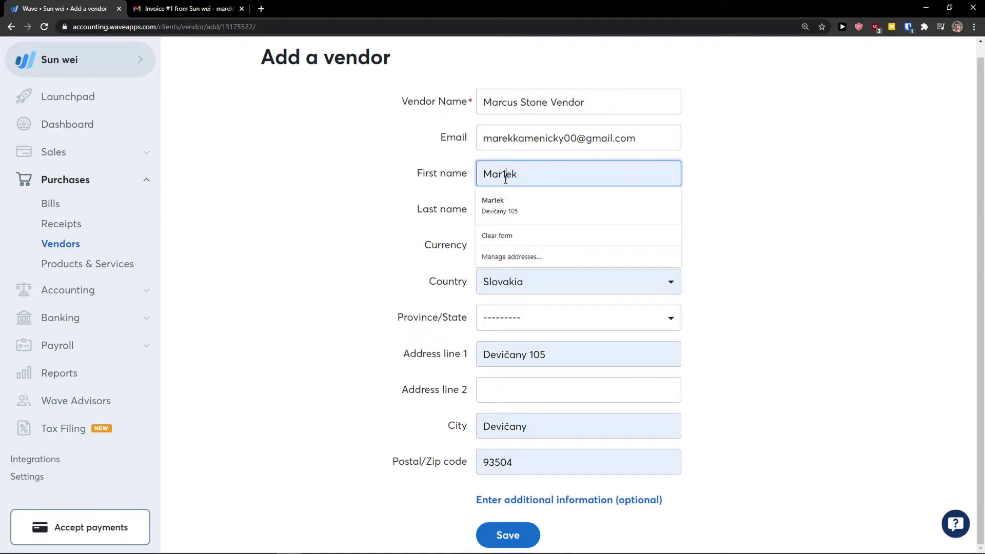
click(423, 206)
Set the vendor's currency to U.S. dollar and save the vendor.
click(524, 253)
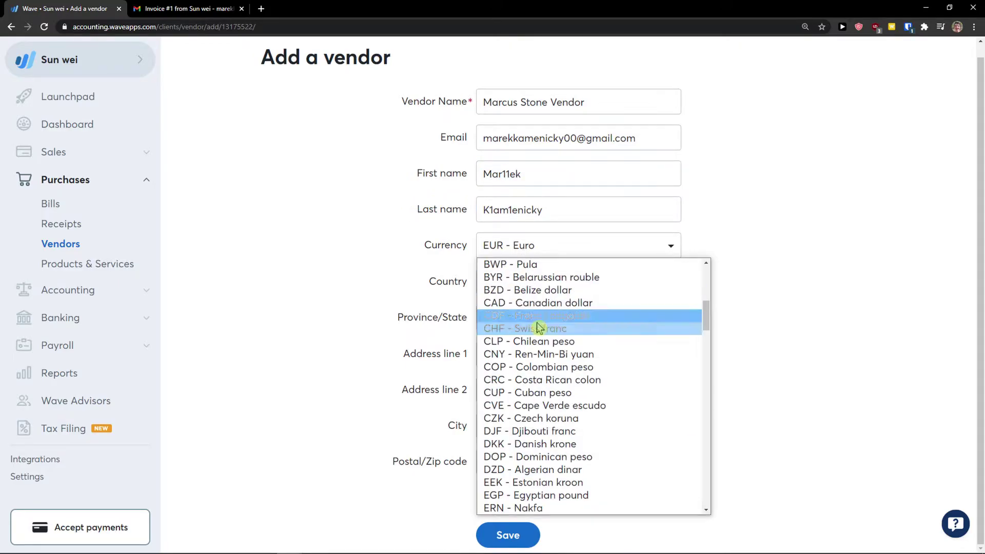
key(u)
key(Down)
key(Down)
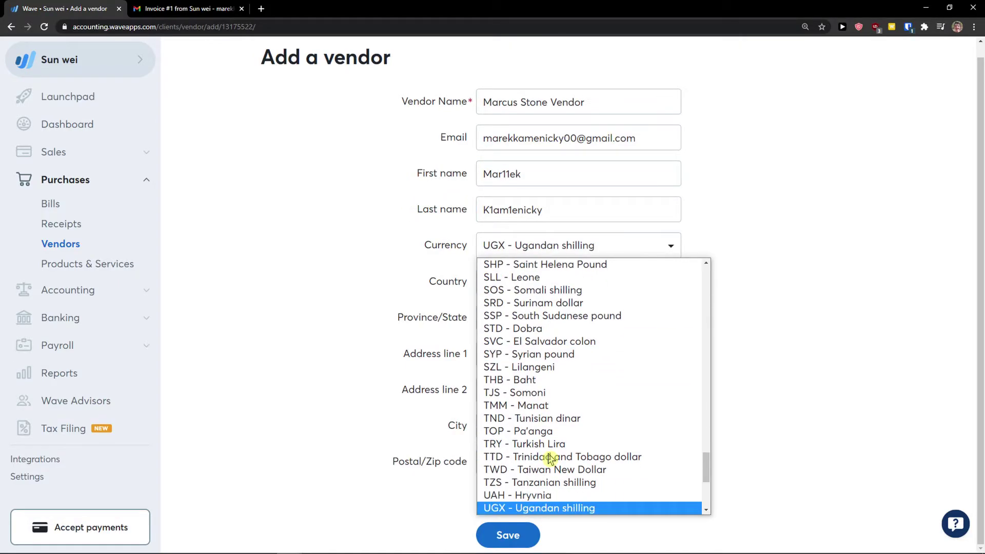
click(493, 508)
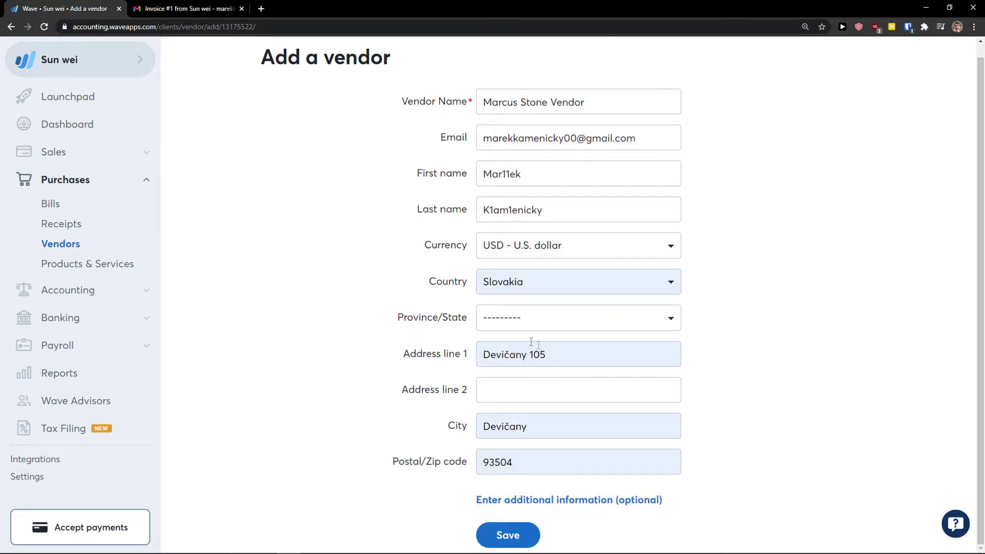
click(510, 537)
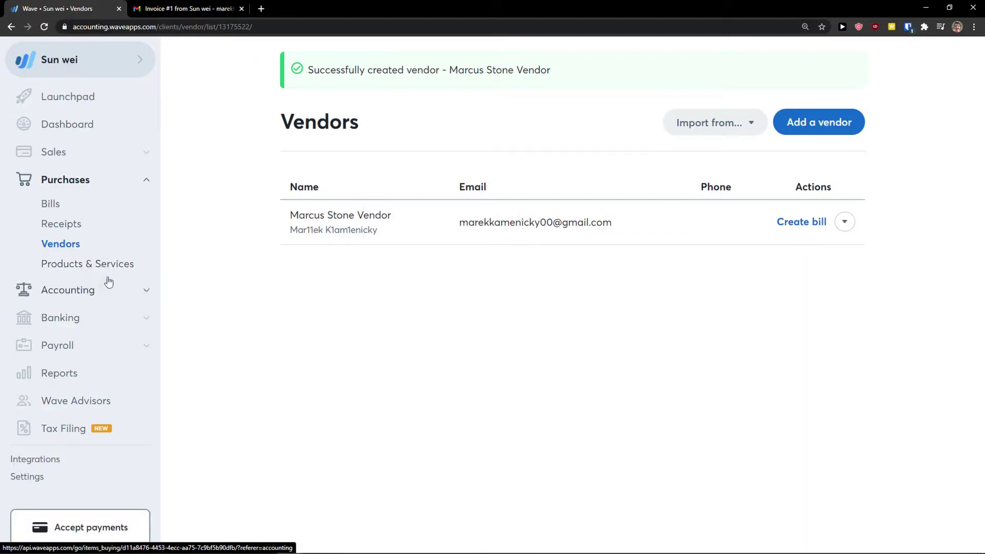
Open Purchases > Products & Services to see the $50.00 Book item.
click(91, 268)
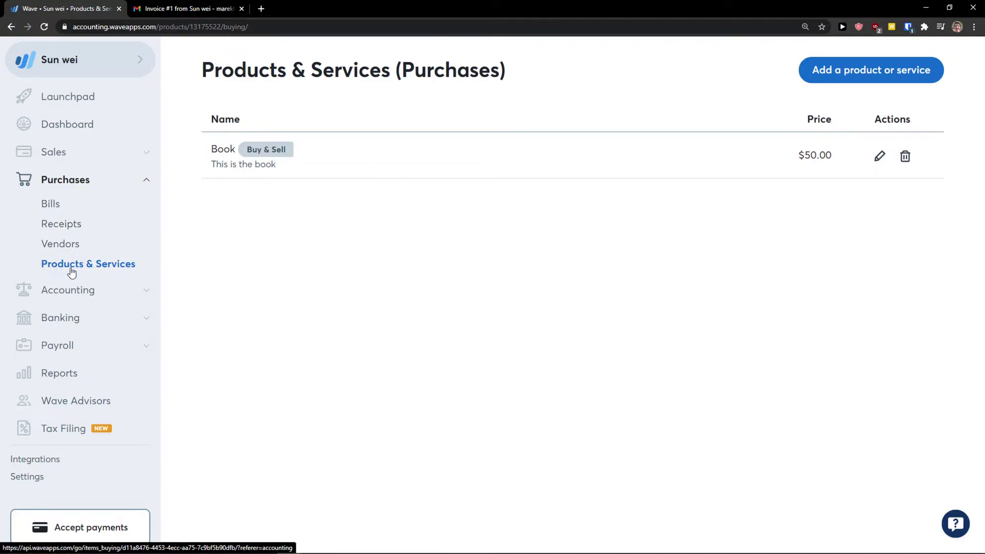
Start a new bill for the new vendor with bill number 111.
click(50, 204)
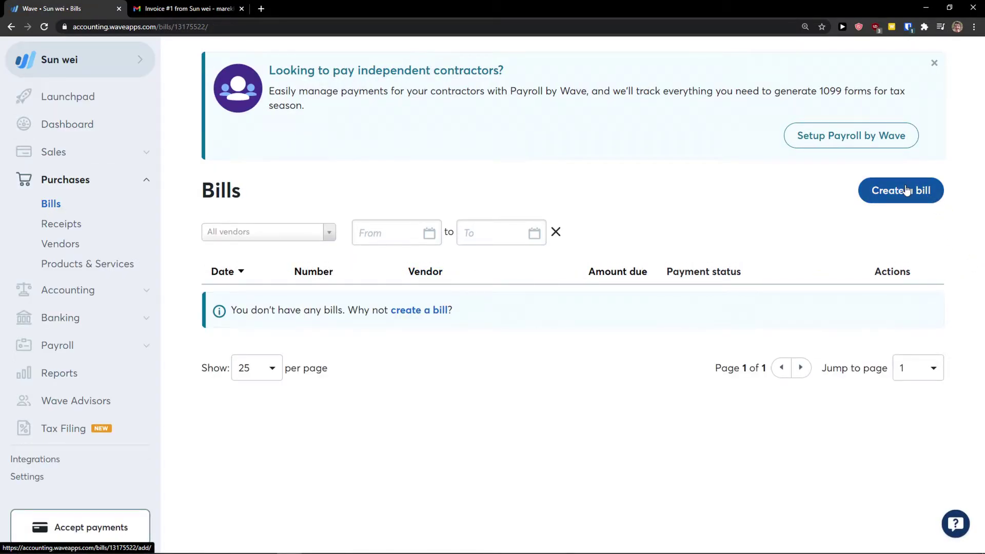
click(890, 192)
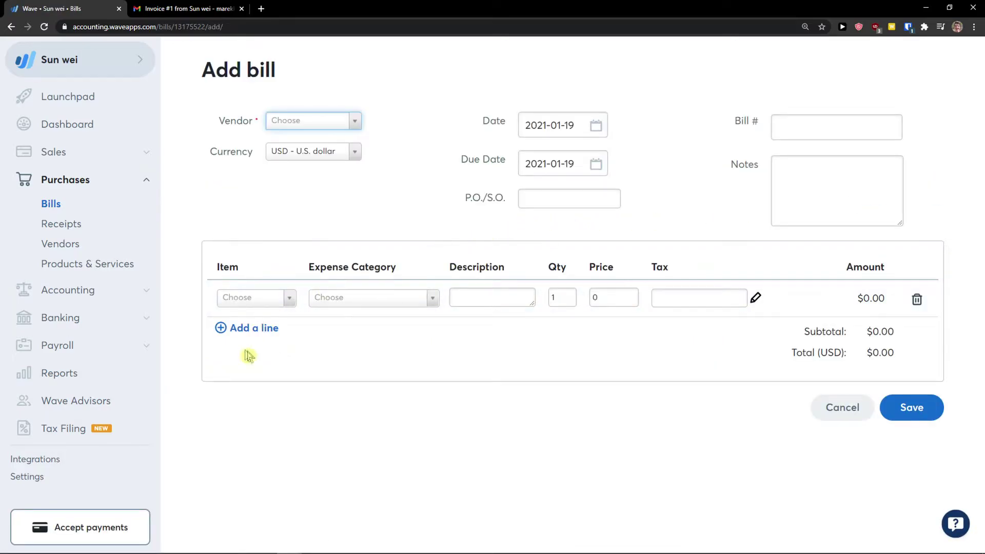
click(326, 123)
click(323, 161)
click(804, 129)
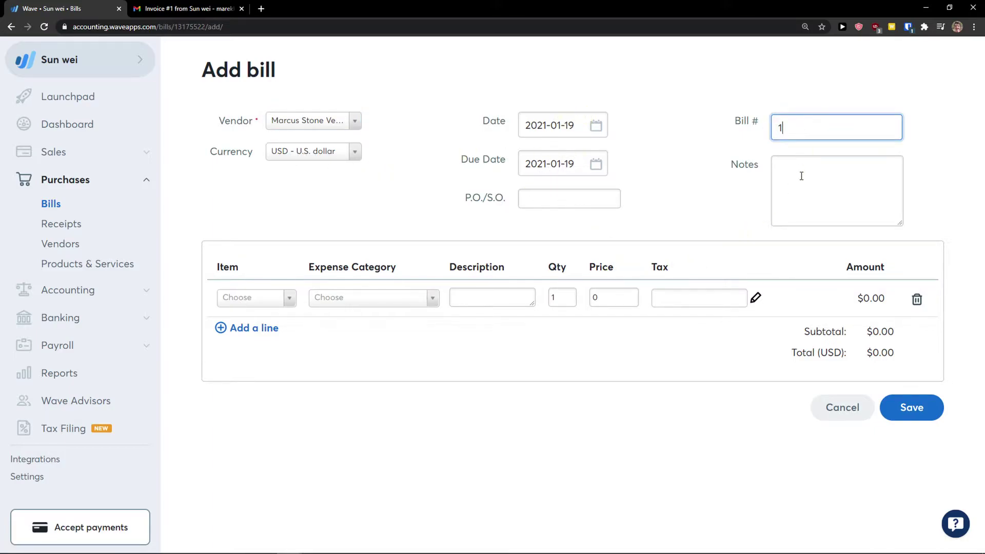
text(111)
click(789, 165)
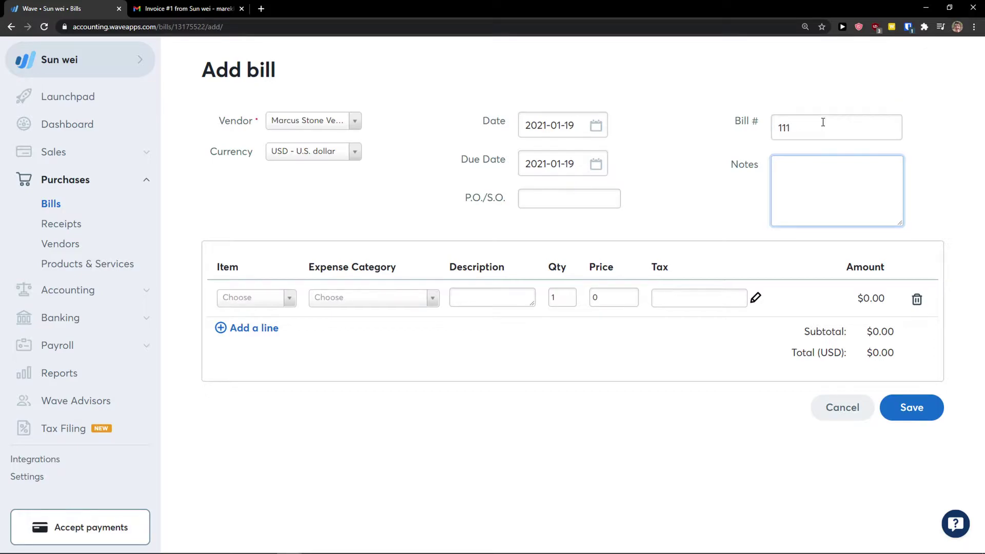
Add 5 Books under Office Supplies ($250.00) and save bill 111 as unpaid.
click(264, 299)
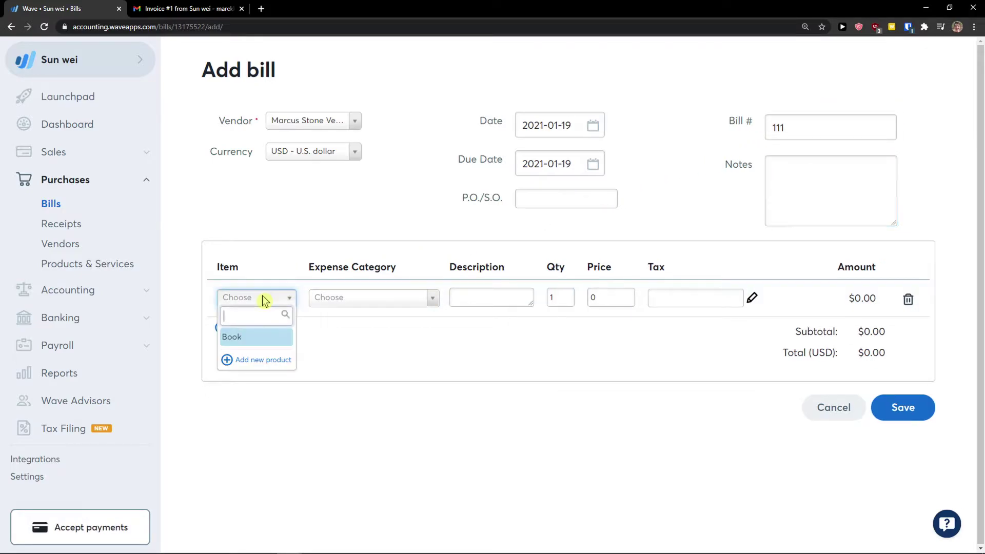
click(249, 338)
click(367, 299)
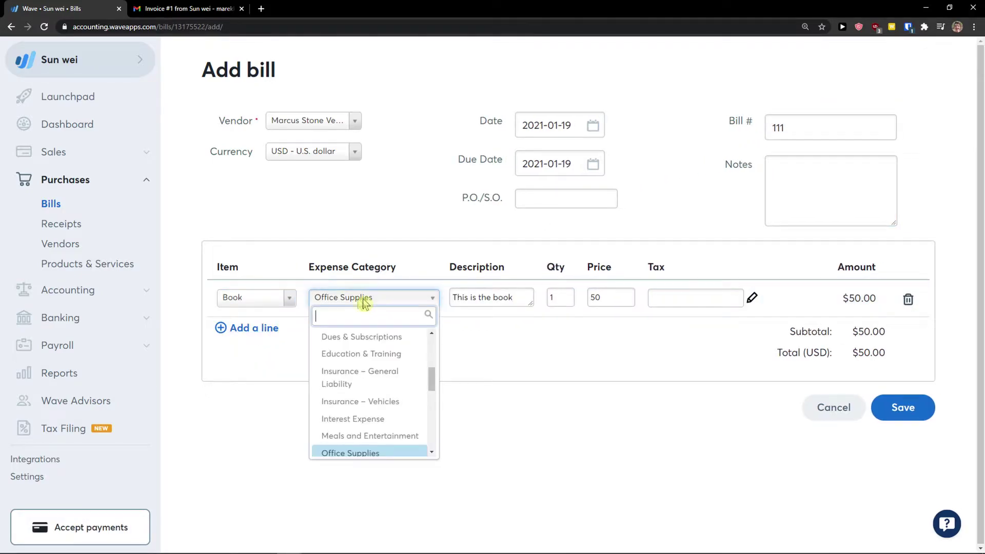
click(247, 389)
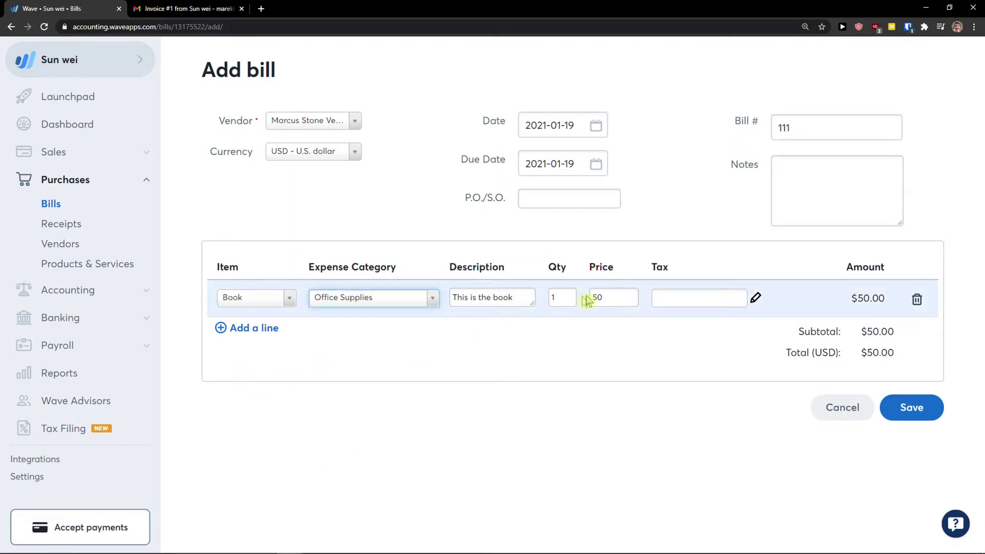
click(563, 302)
text(5)
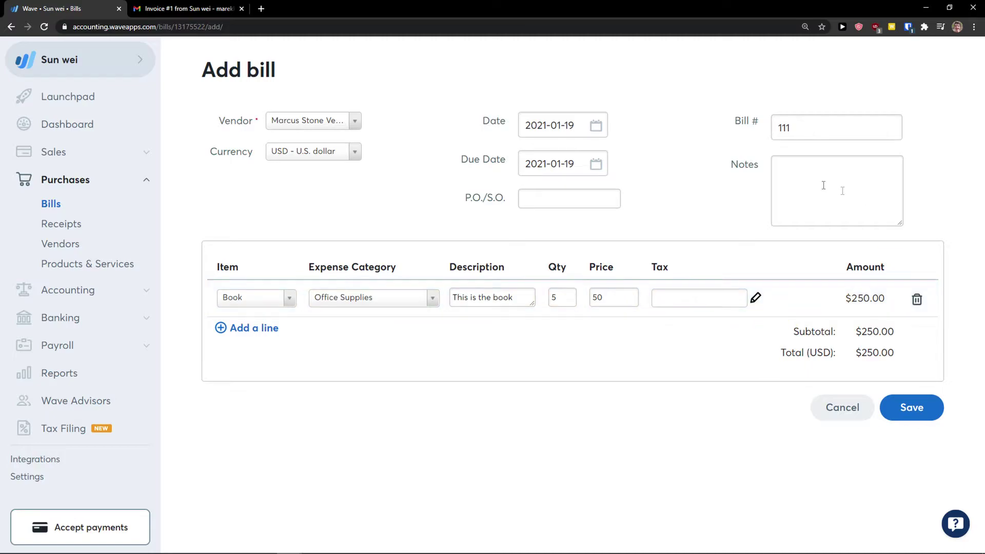
click(916, 417)
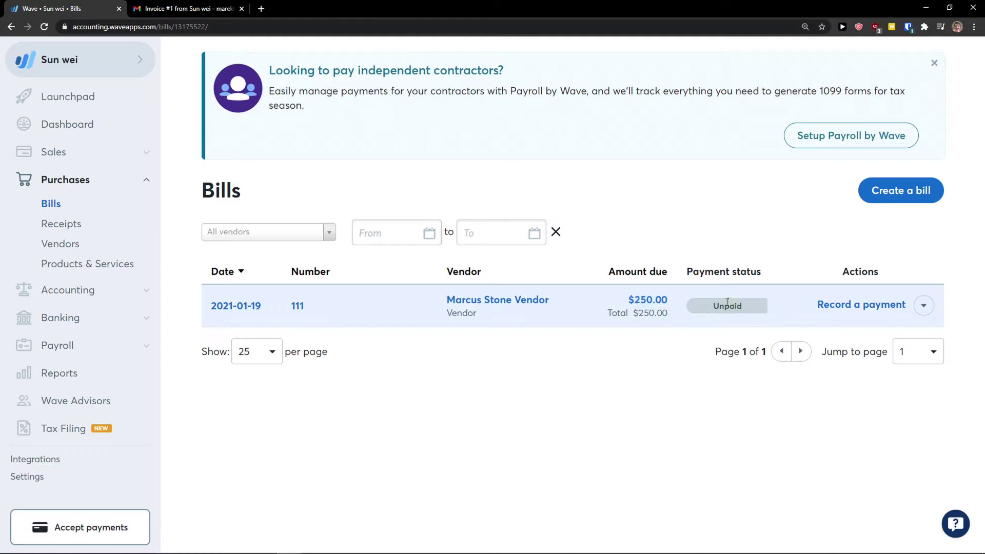
click(924, 306)
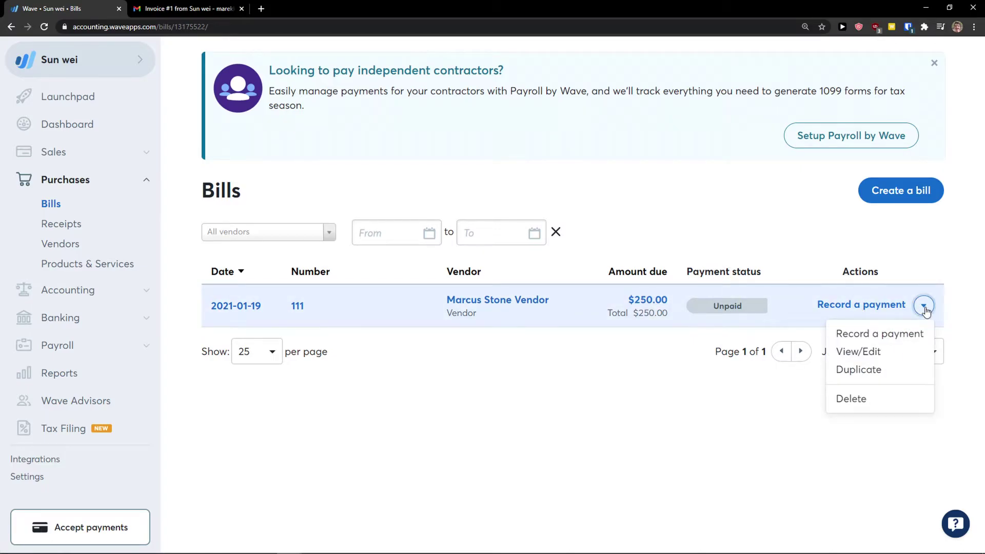
Record a $150 Bank Payment on bill 111 from Owner Investment / Drawings, leaving $100 due.
click(867, 305)
click(571, 200)
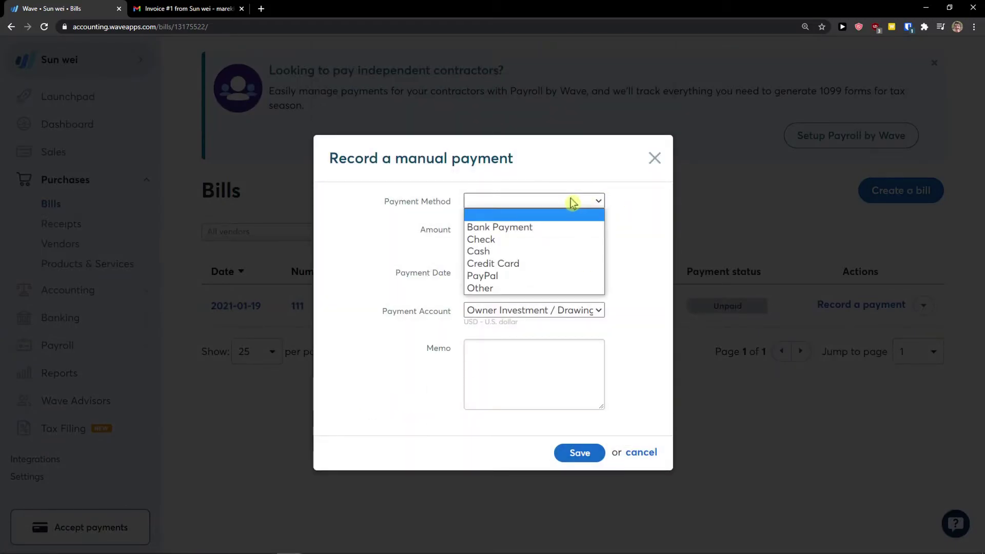
click(560, 229)
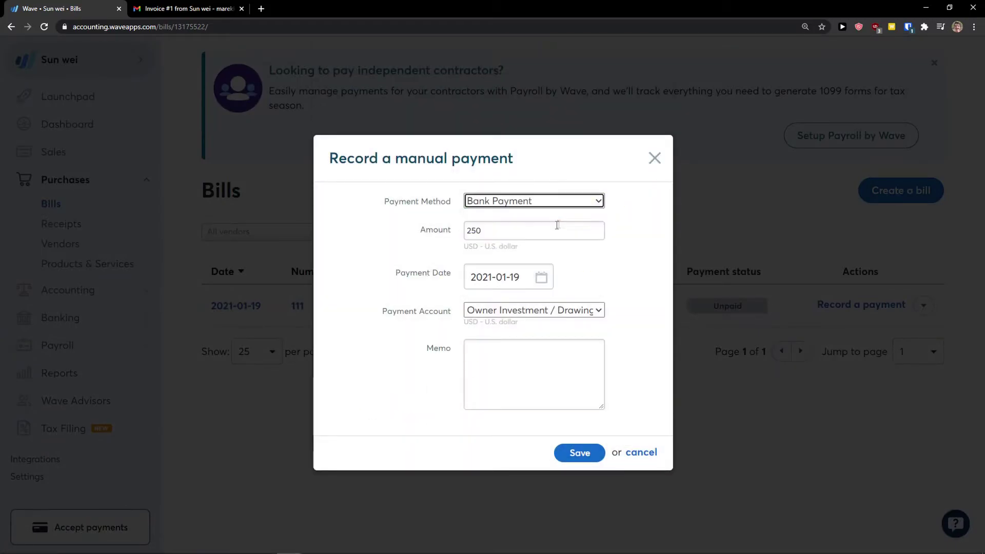
double_click(478, 235)
text(150)
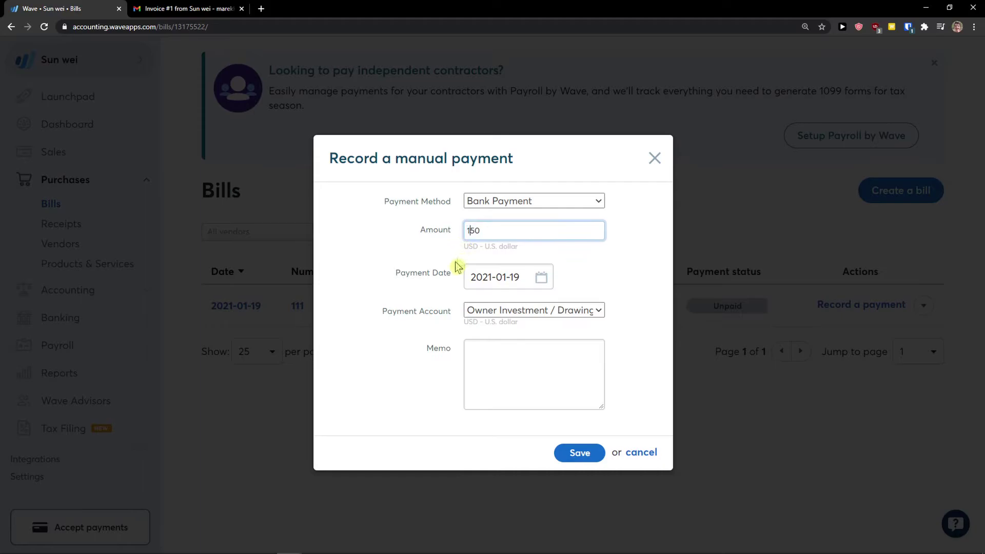
key(Tab)
key(Tab)
click(504, 314)
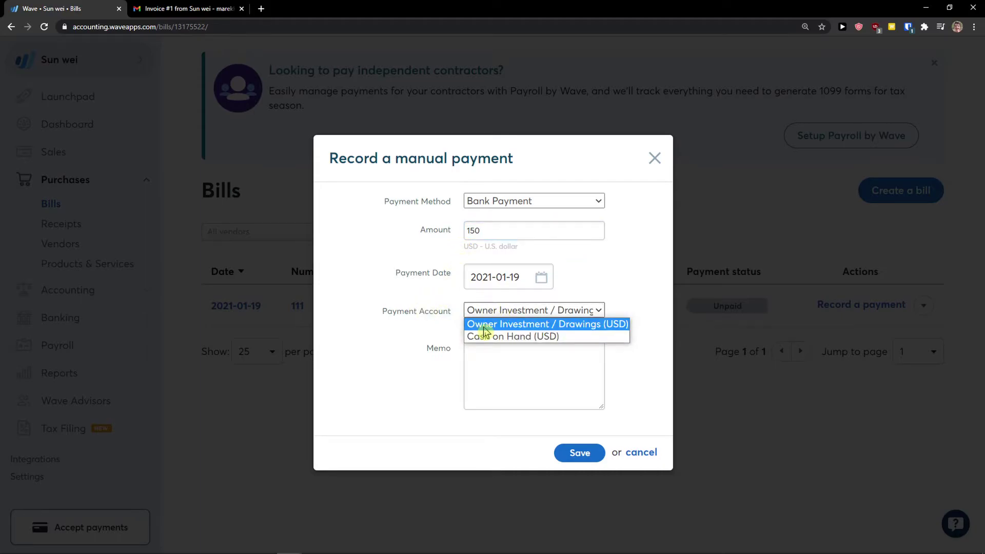
click(490, 324)
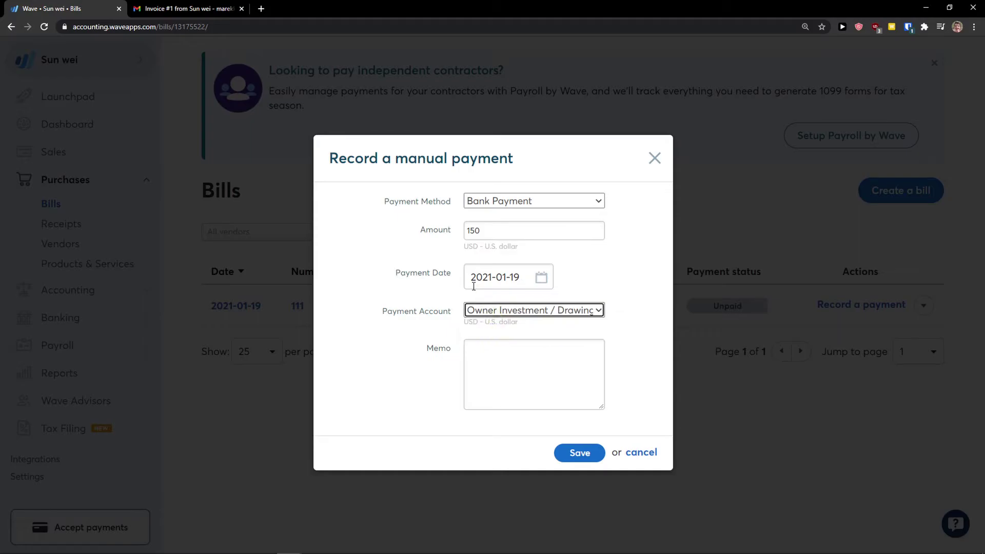
click(570, 459)
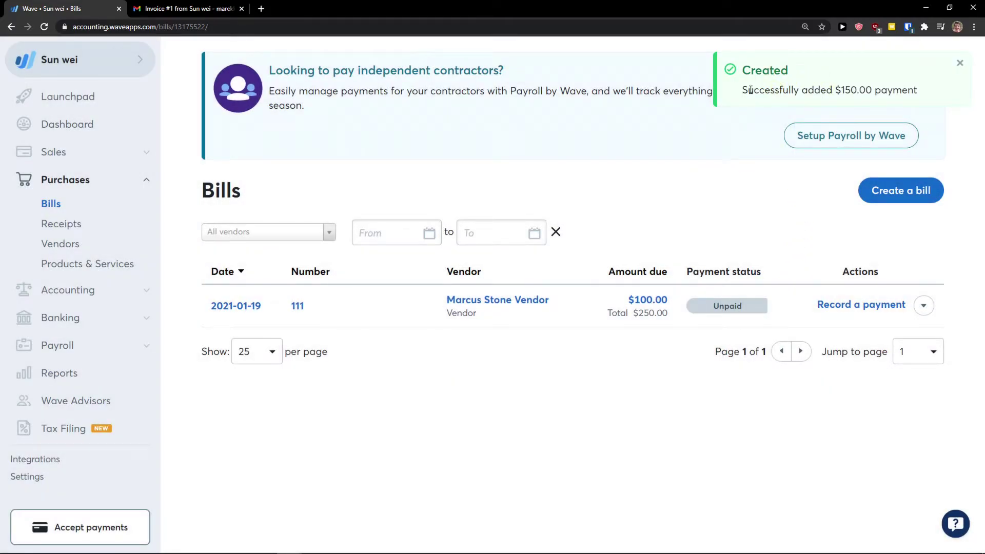
drag(749, 91, 930, 91)
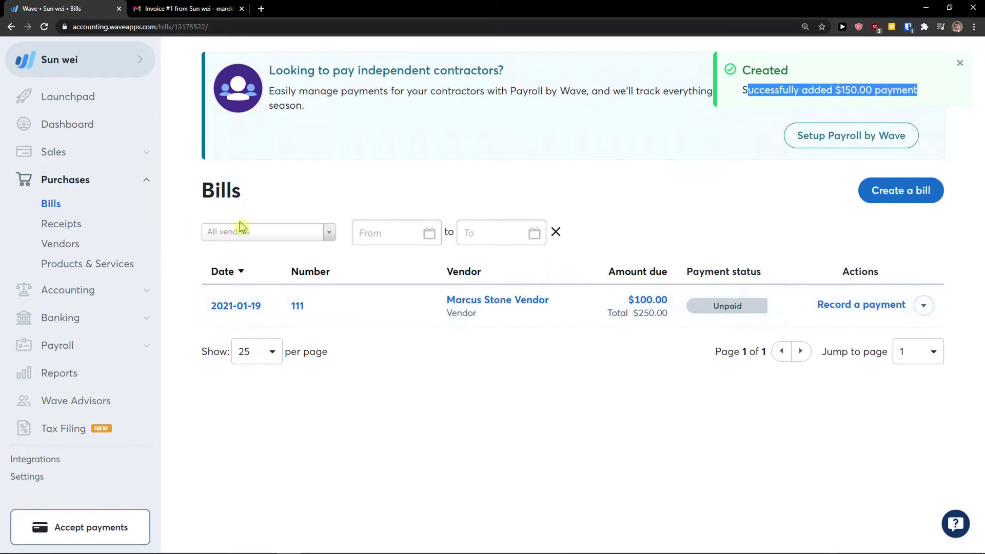
click(70, 230)
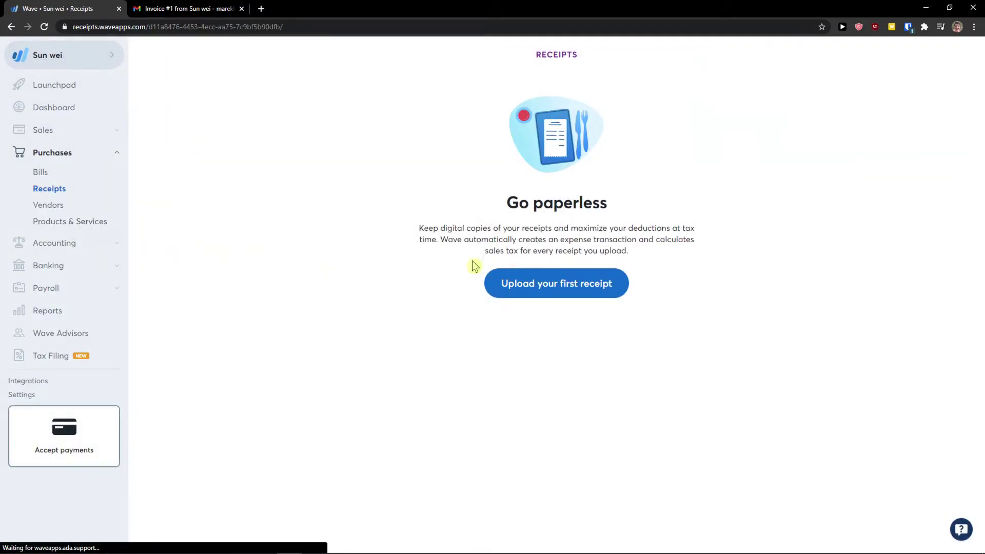
drag(471, 207, 615, 282)
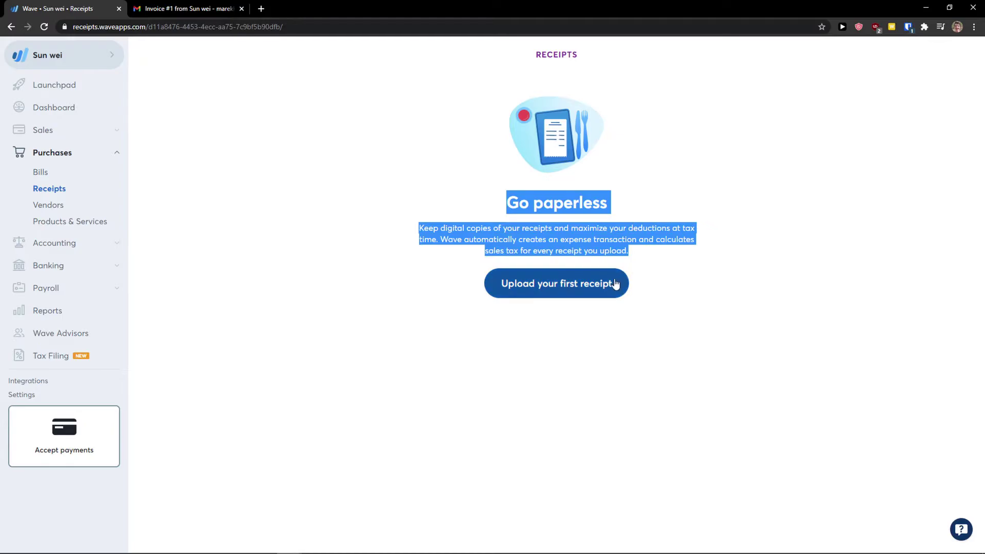
click(616, 282)
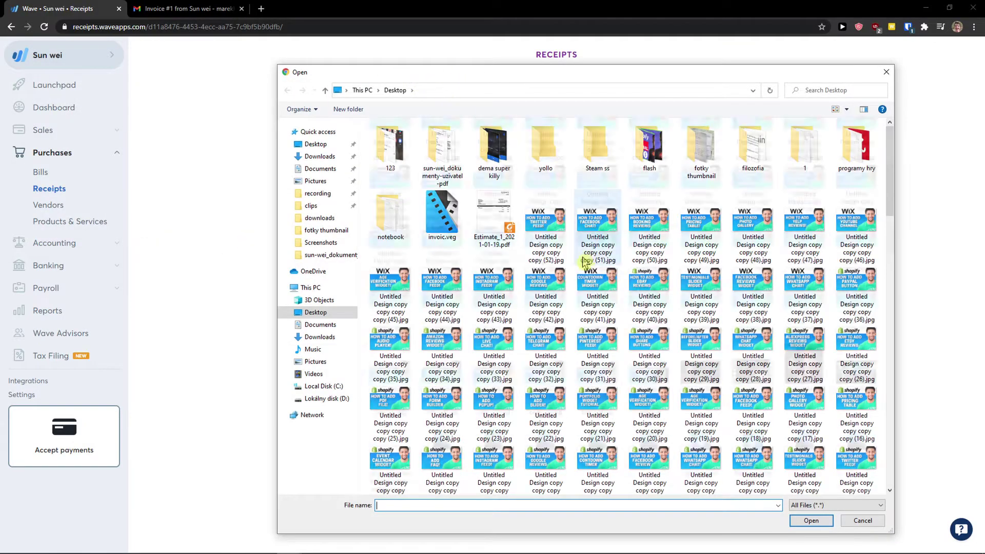
click(886, 72)
drag(438, 228, 655, 253)
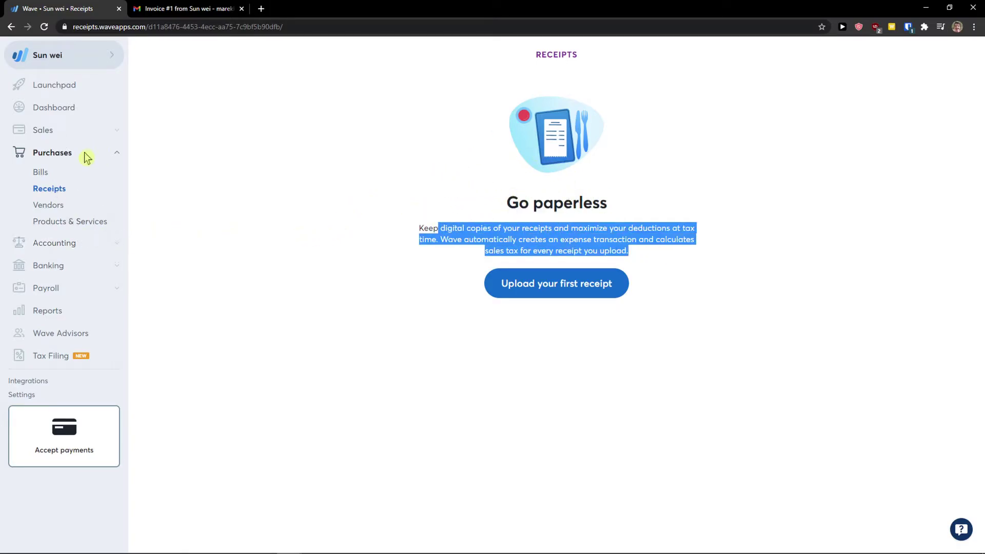
click(57, 88)
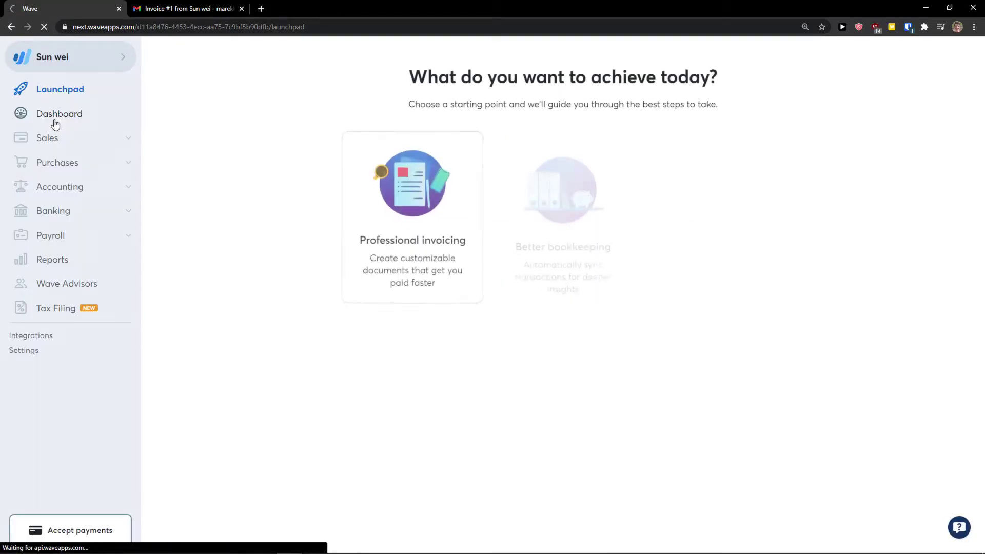
Scroll through the Dashboard's cash flow, profit and loss, payables and expense overviews, then return to the top.
click(56, 121)
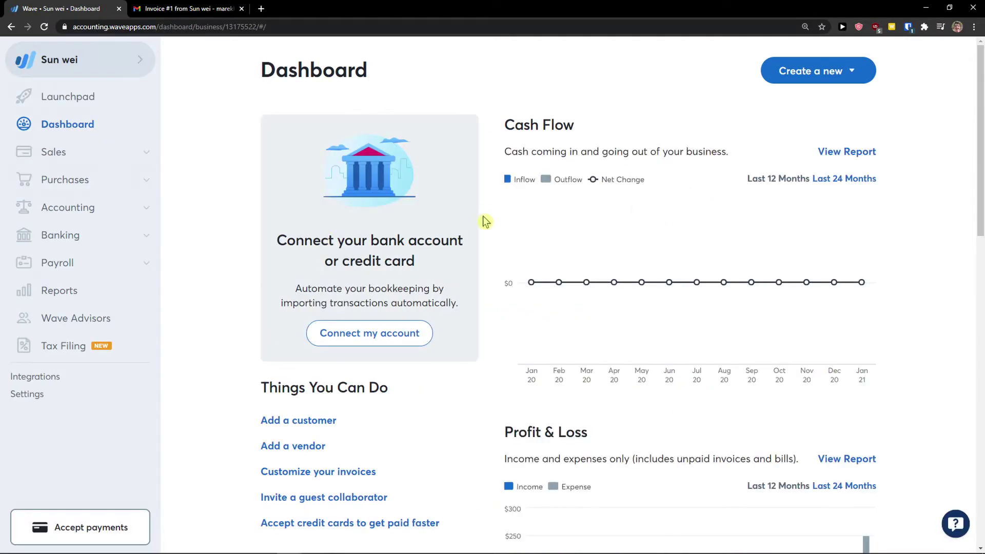
scroll(518, 269, down, 5)
scroll(477, 314, down, 1)
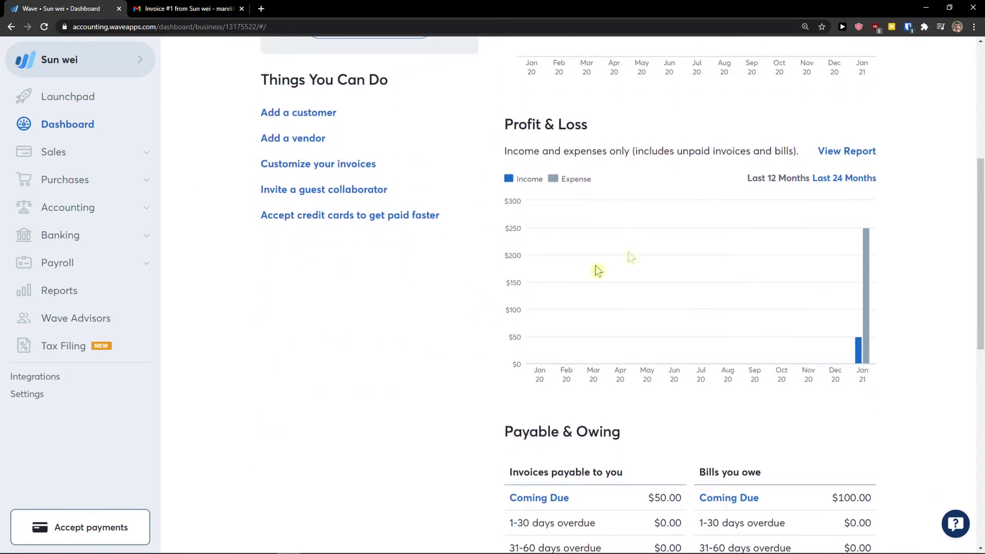
mouse_move(859, 355)
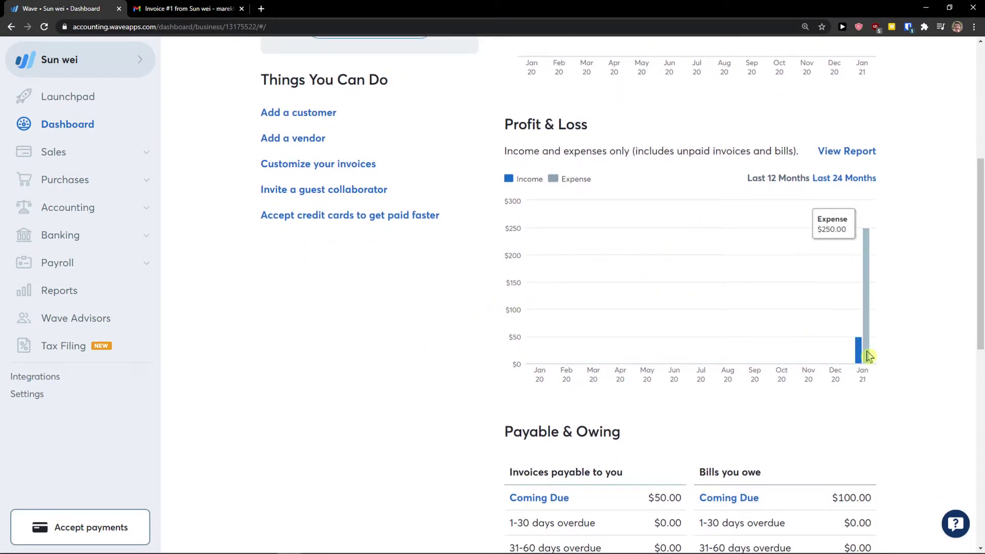
scroll(867, 358, down, 3)
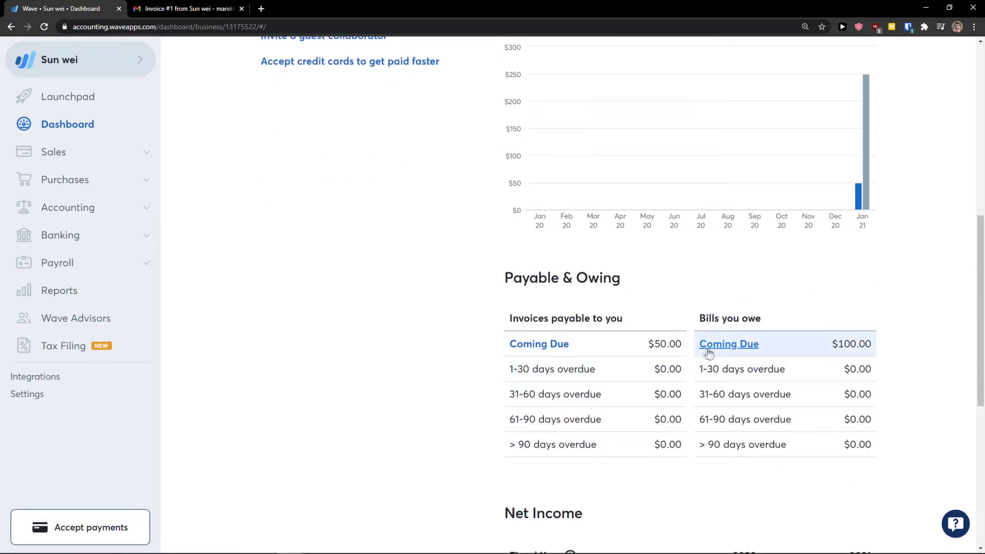
scroll(599, 338, down, 4)
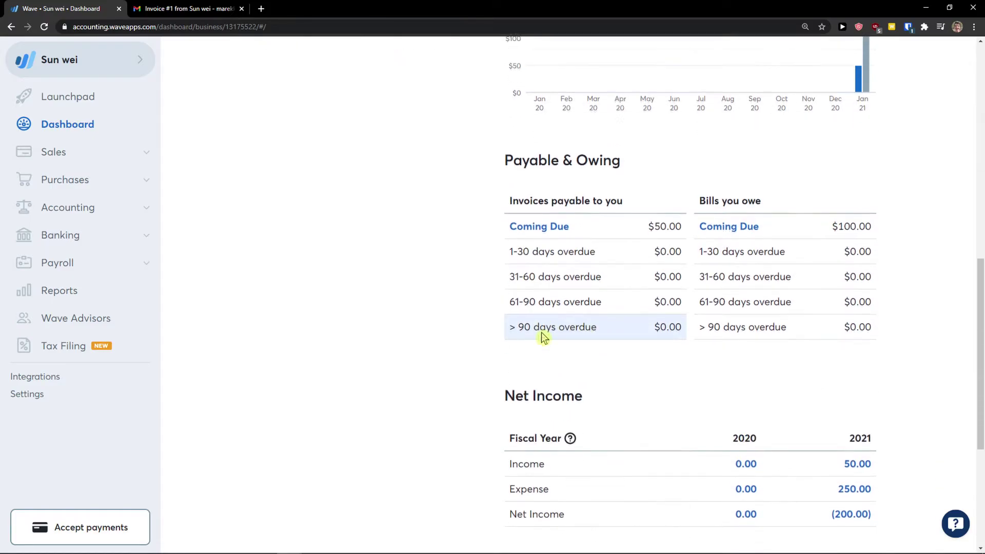
scroll(647, 346, down, 1)
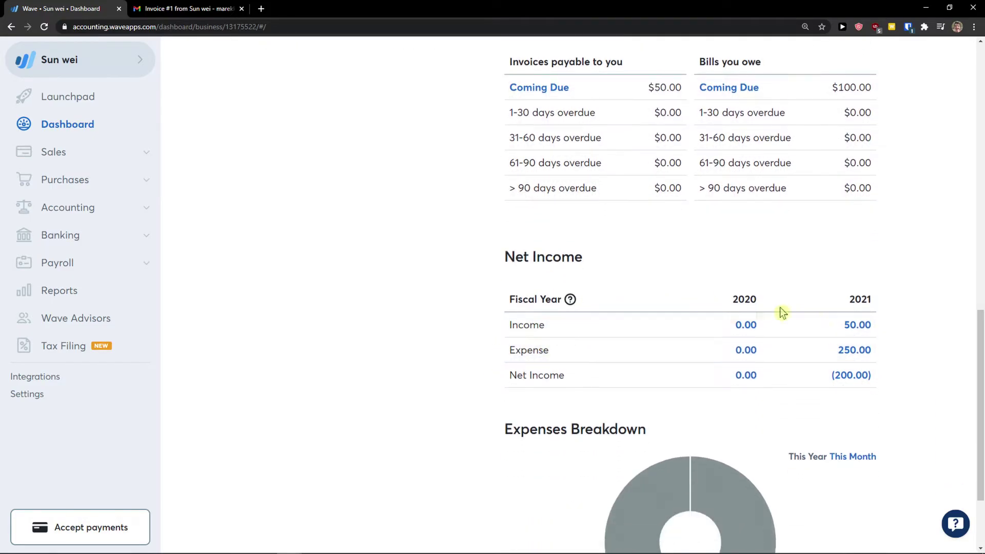
scroll(810, 368, down, 2)
scroll(791, 373, down, 1)
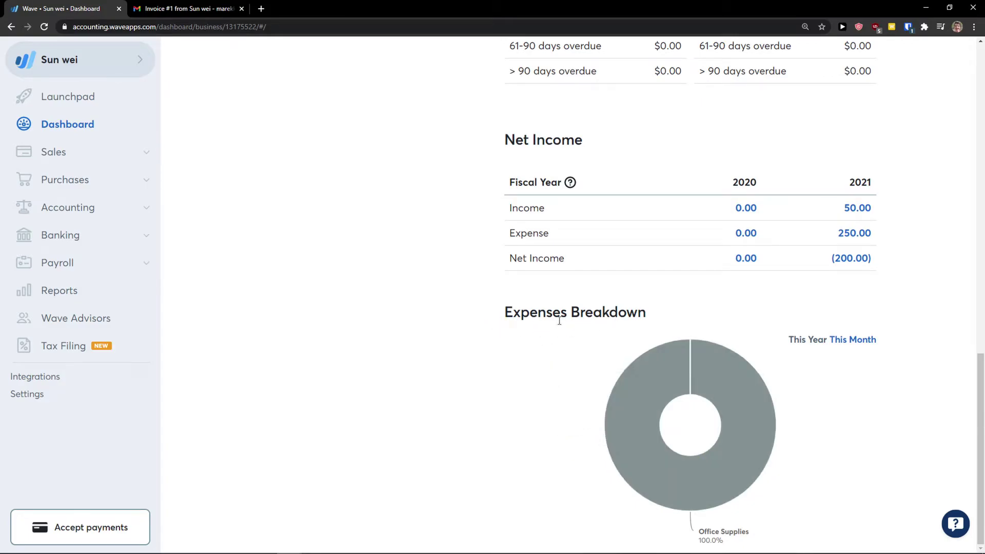
scroll(466, 409, up, 15)
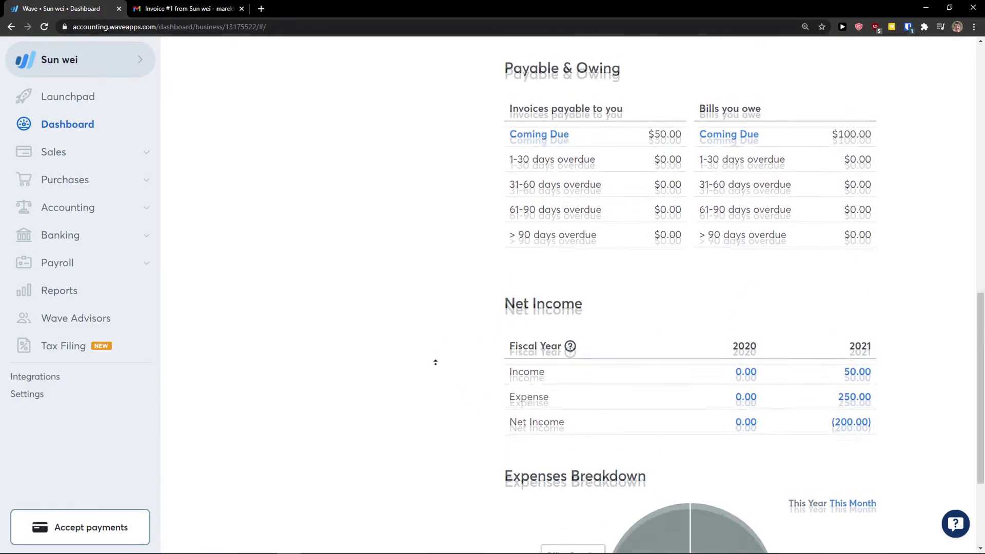
scroll(671, 407, up, 2)
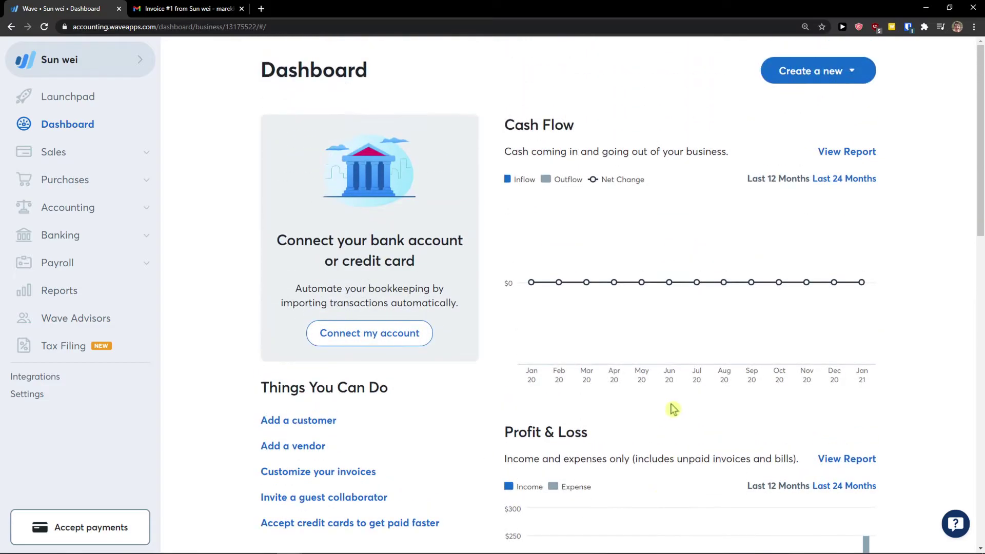
scroll(752, 398, down, 5)
scroll(752, 398, up, 5)
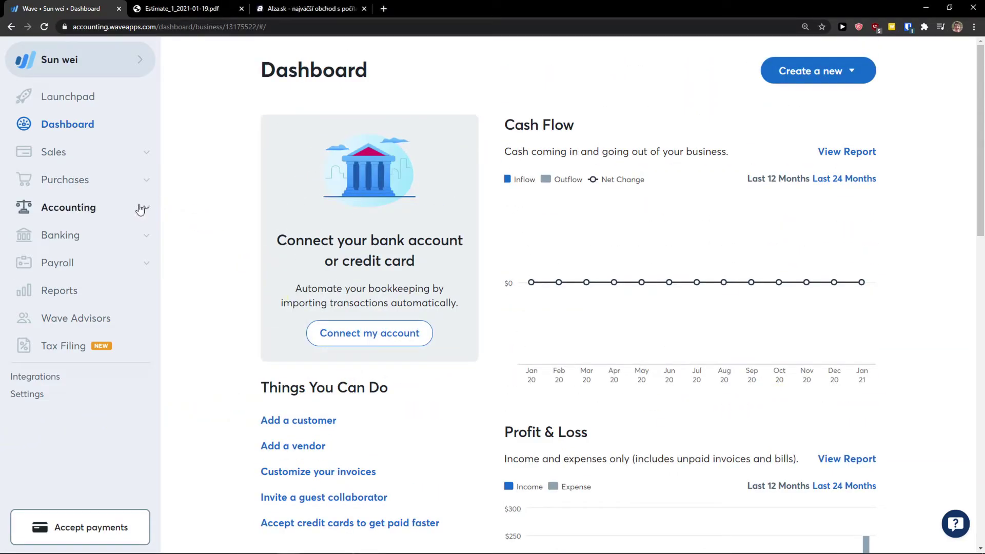
click(139, 209)
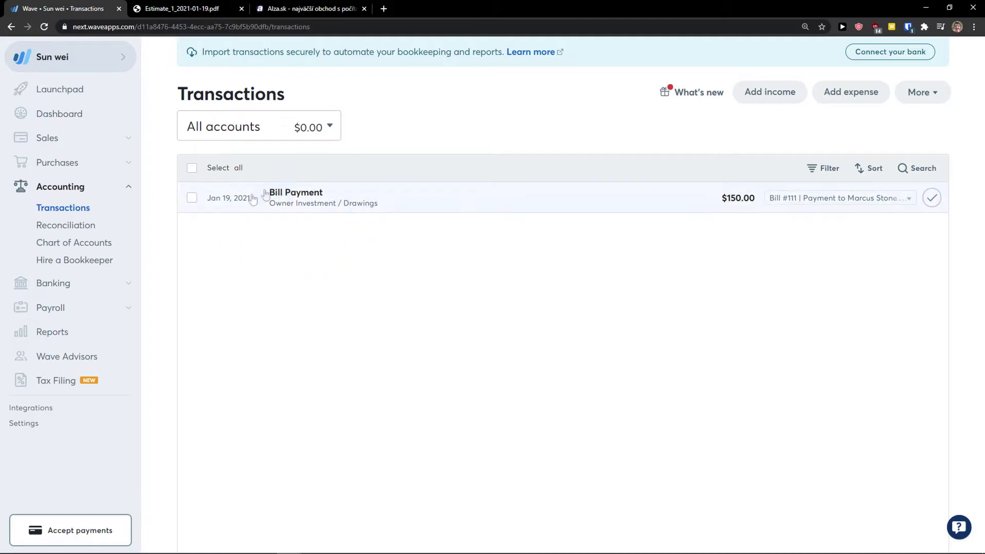
Look over the All accounts filter and More options on Transactions without changing them.
click(317, 135)
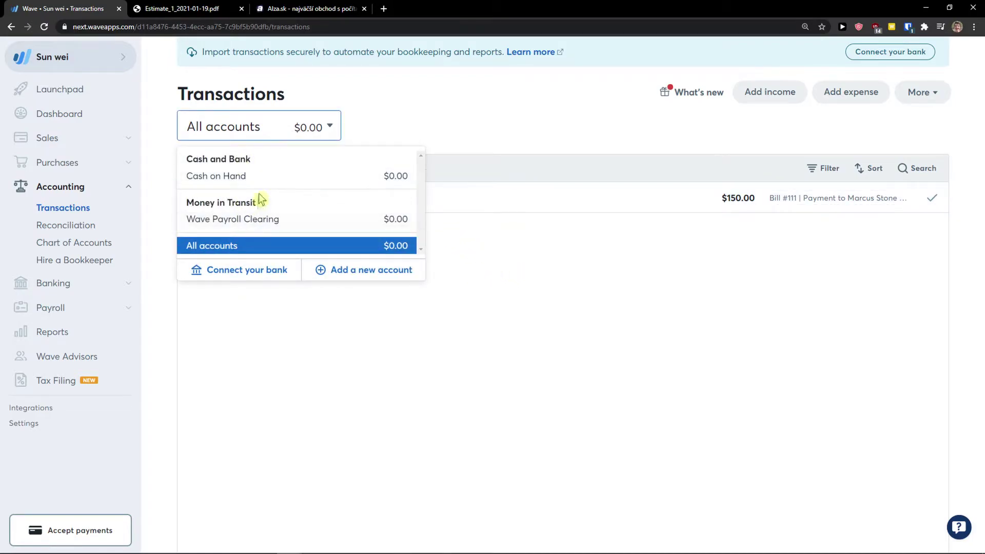
click(727, 216)
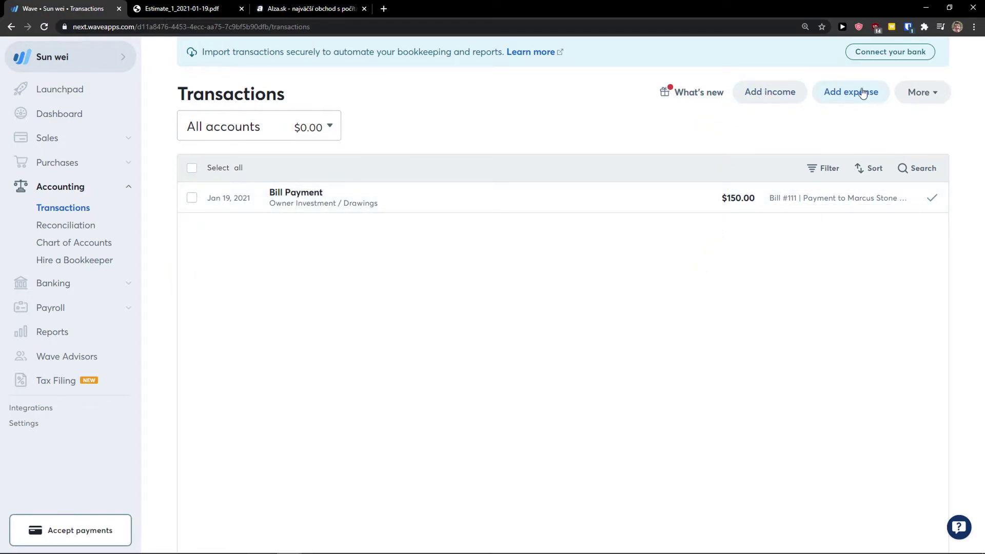
click(927, 92)
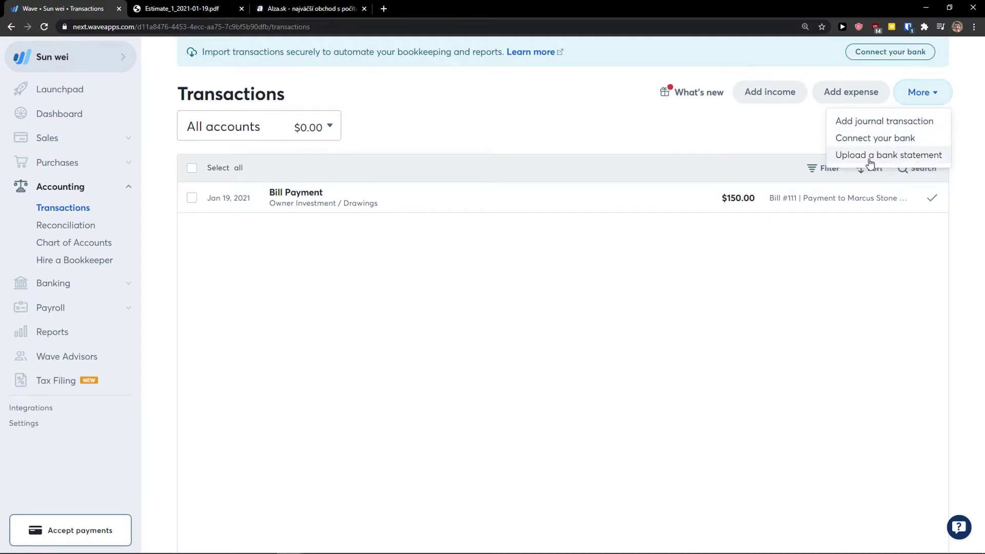
click(160, 258)
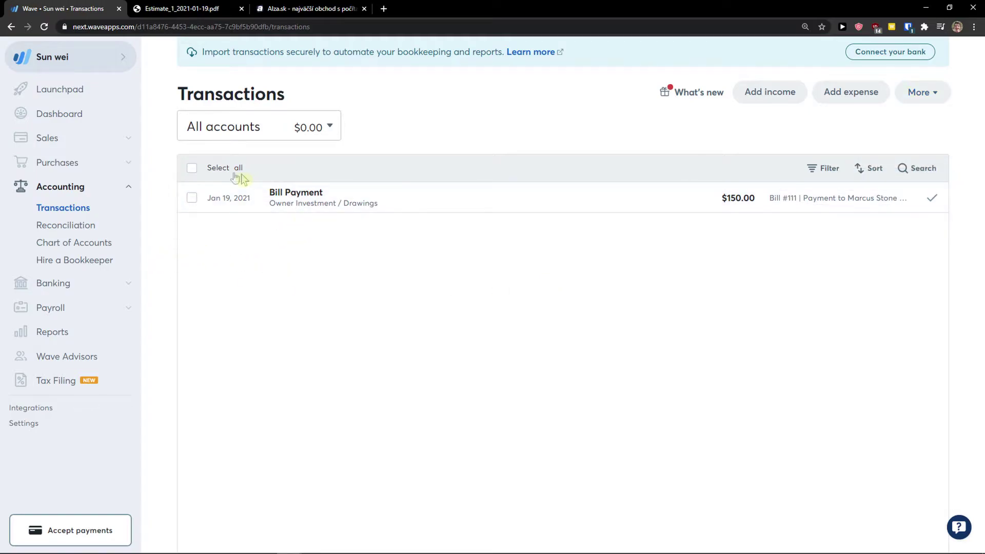
click(782, 94)
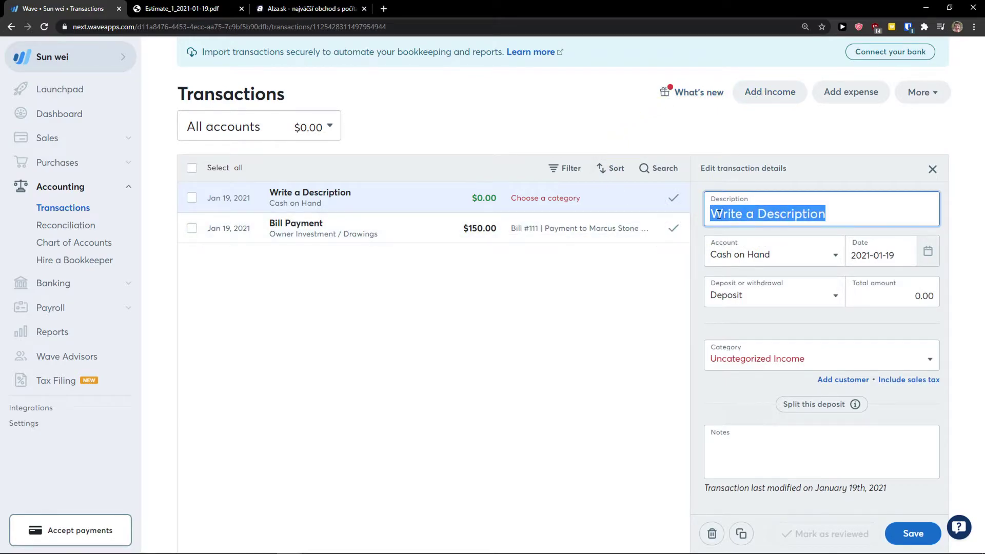
Enter 'This is my income' as a $100 Cash on Hand deposit.
text(This is my income)
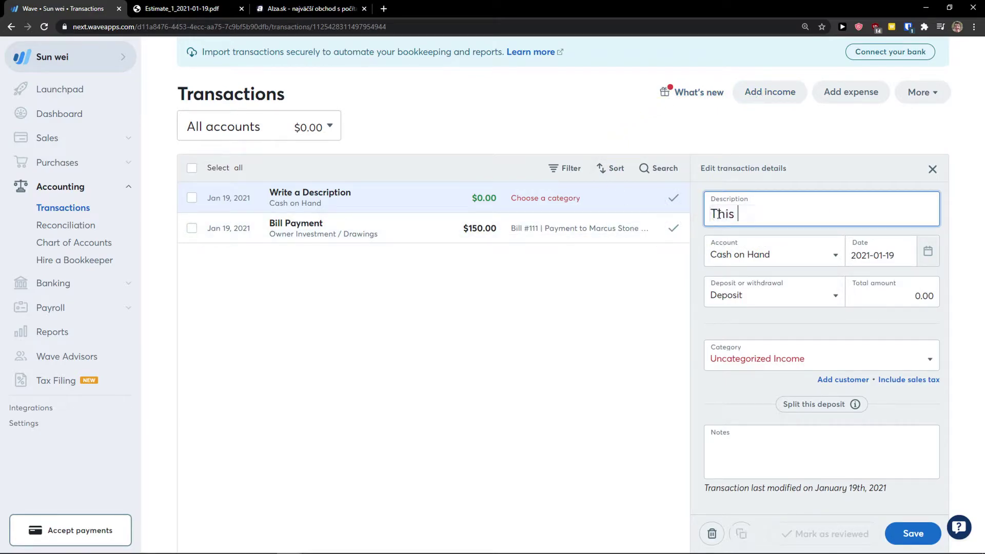
click(716, 258)
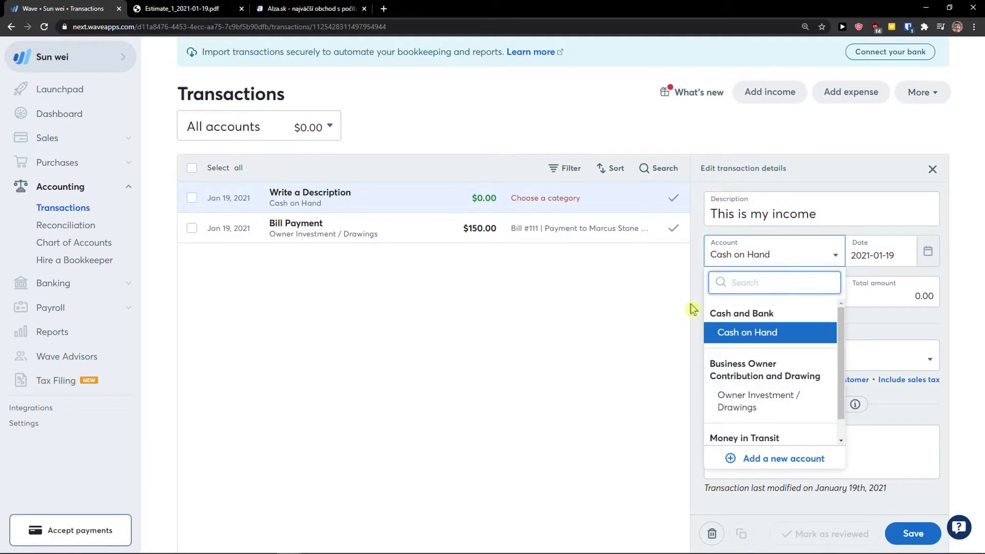
click(693, 308)
click(737, 303)
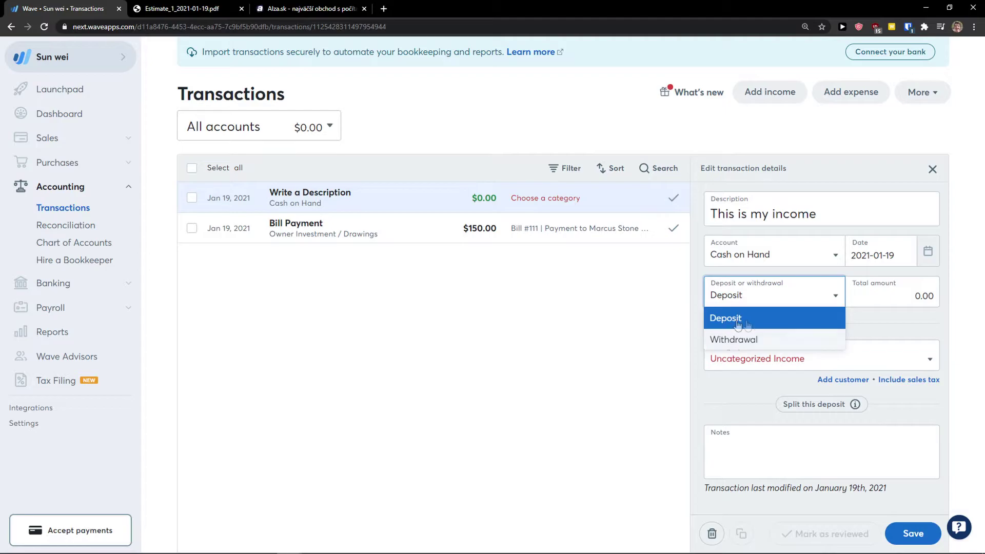
click(889, 299)
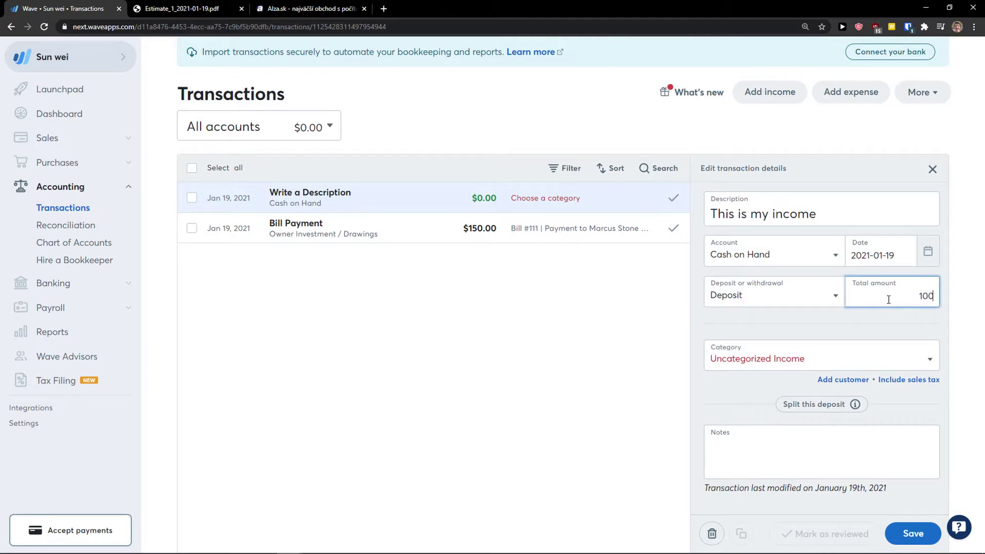
Categorise the income as a transfer from Wave Payroll Clearing and save it.
click(882, 354)
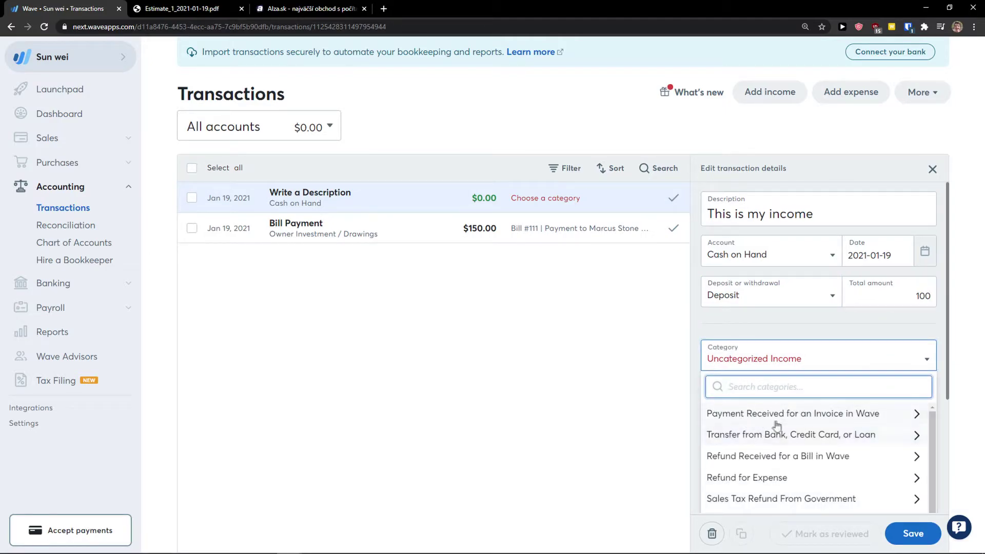
click(777, 424)
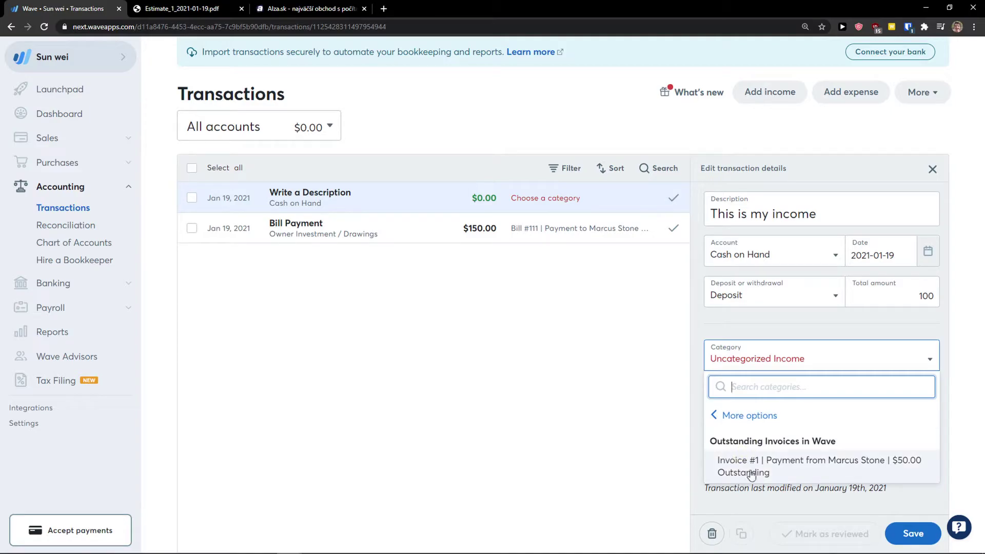
click(749, 415)
click(790, 440)
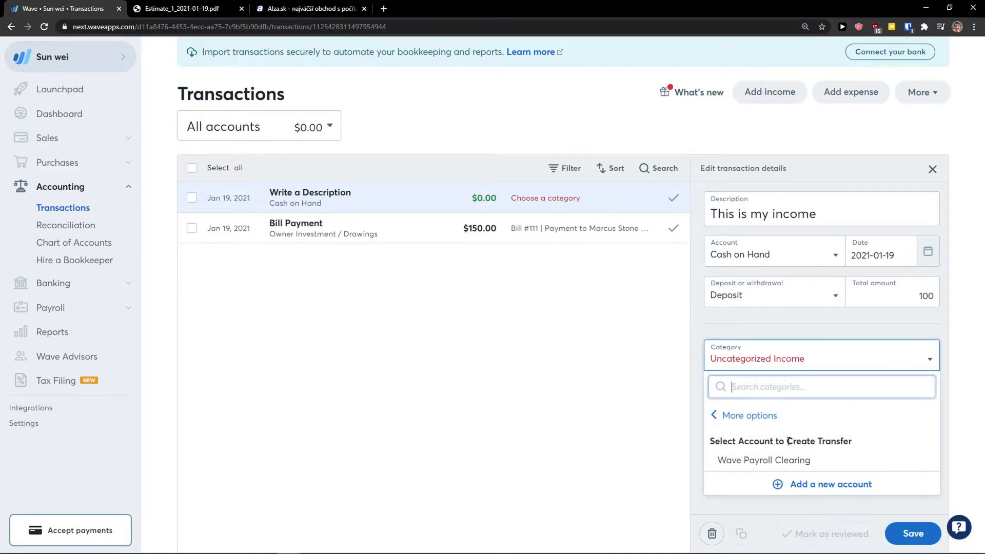
click(762, 461)
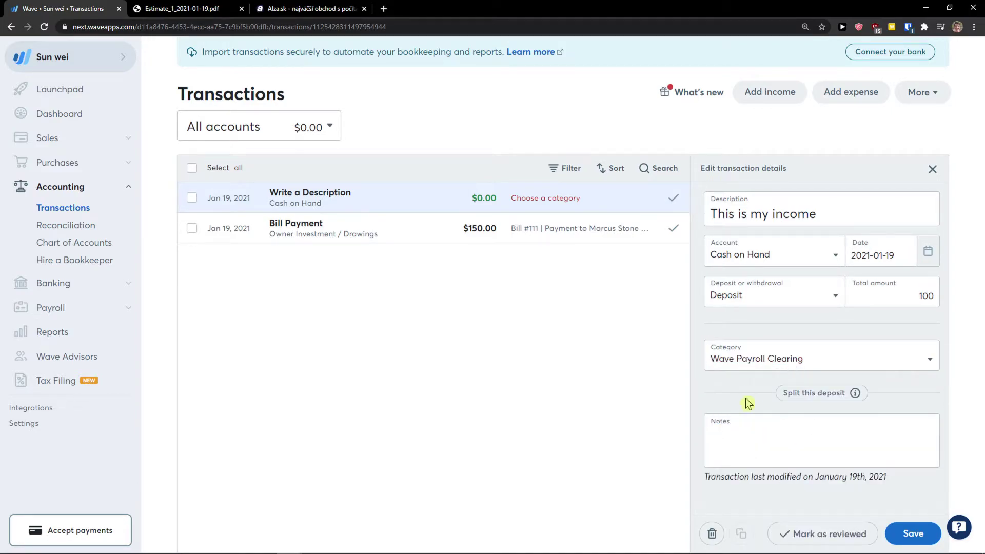
click(790, 425)
click(911, 533)
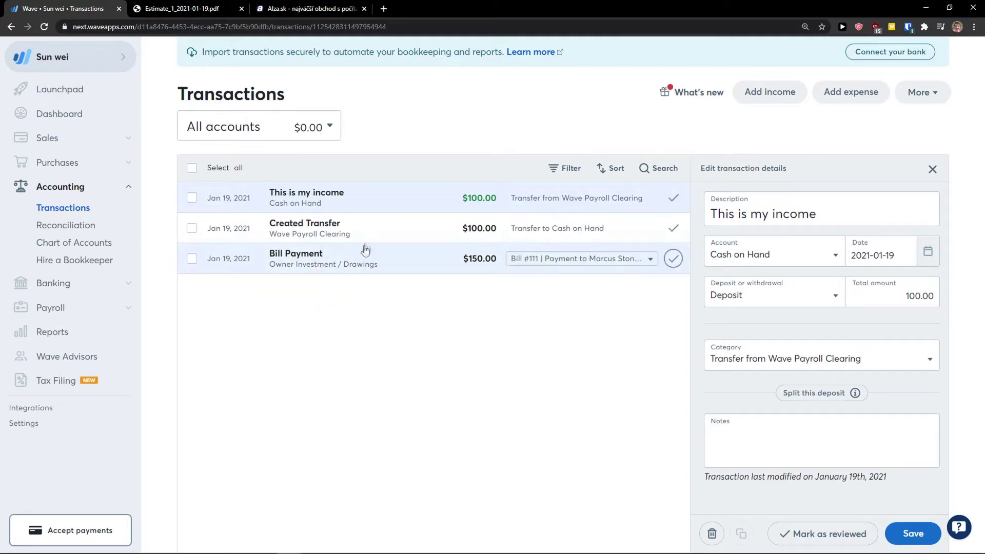
click(871, 97)
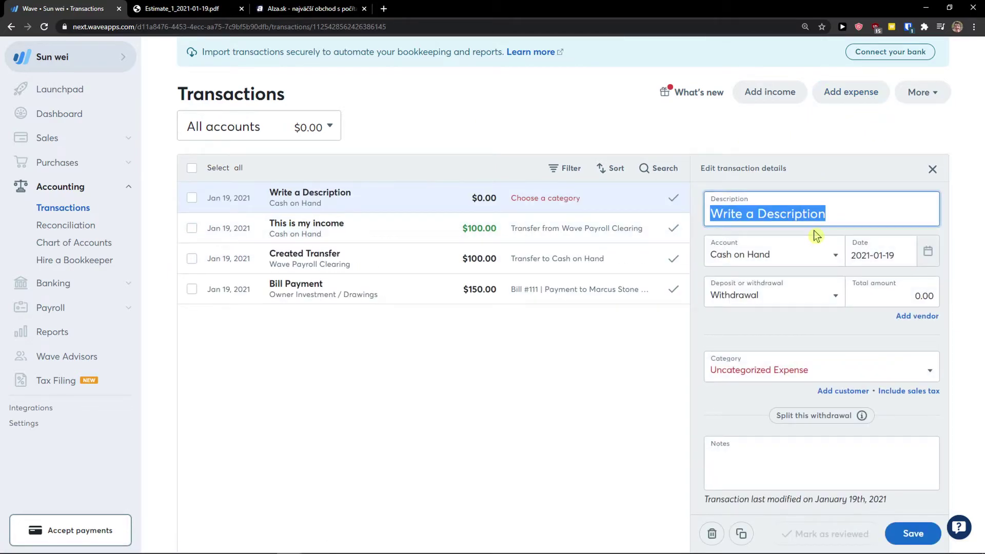
Enter 'This is my expense' as a $50 Cash on Hand withdrawal.
text(This is my expense)
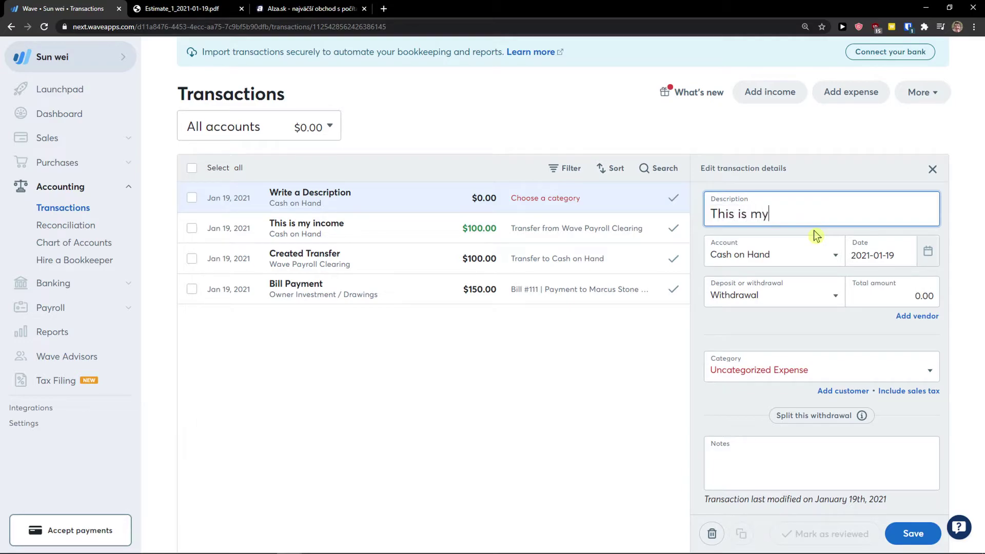
click(827, 263)
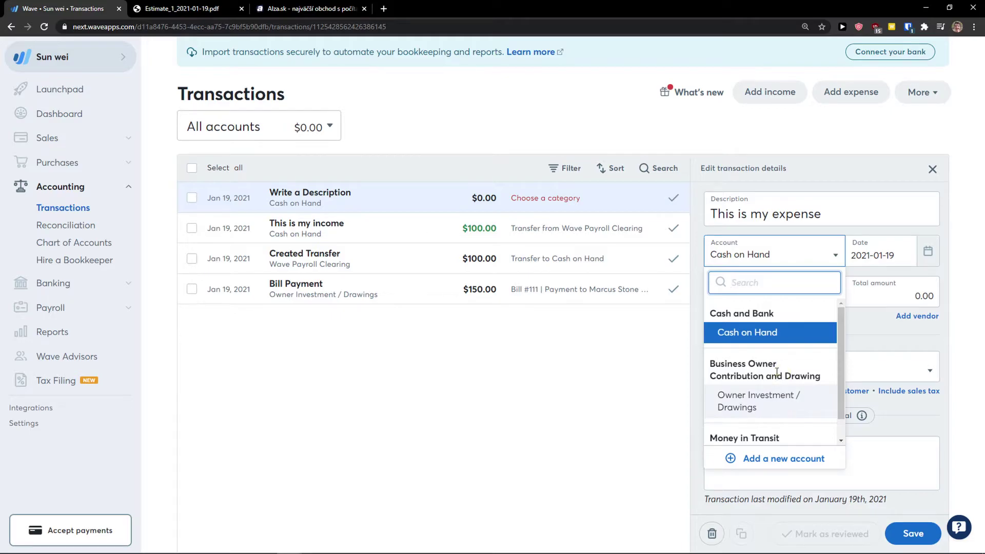
scroll(777, 372, down, 1)
scroll(791, 390, up, 1)
click(775, 332)
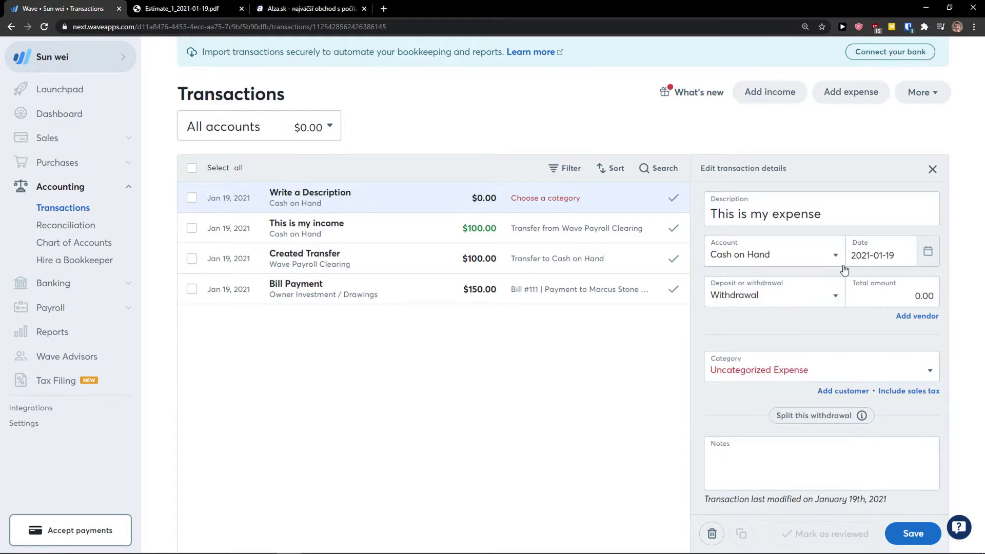
click(862, 255)
click(675, 362)
click(783, 295)
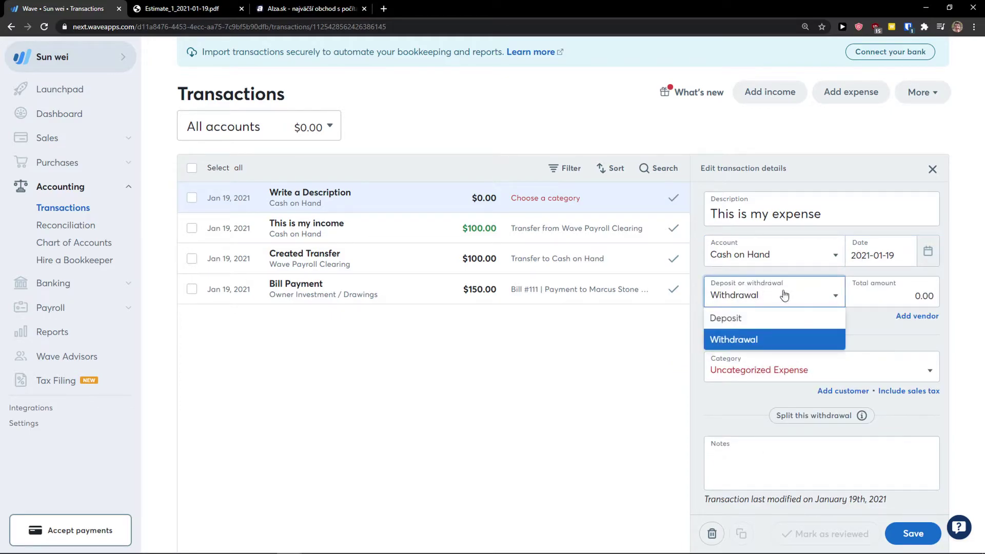
click(884, 296)
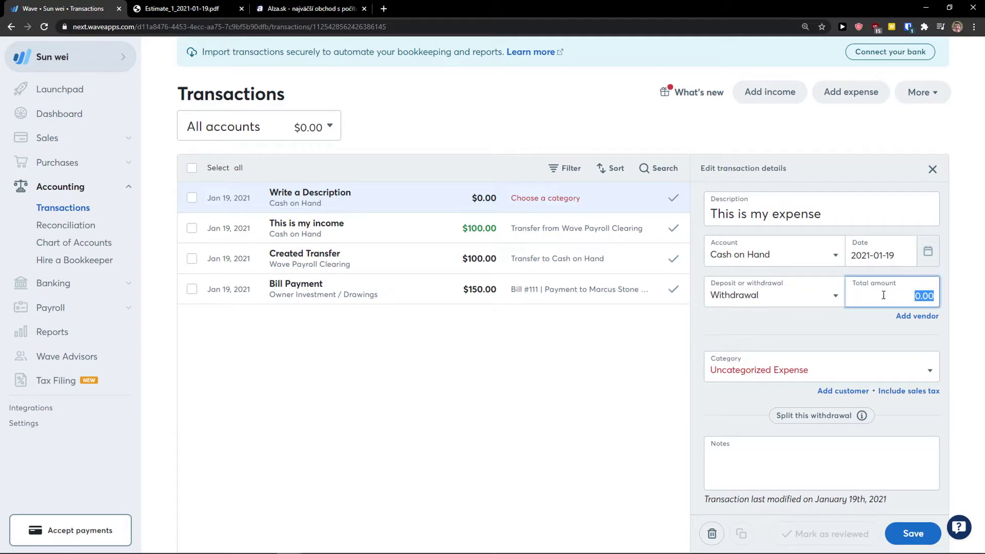
click(950, 330)
Categorise the expense as Accounting Fees, save it, and close its details.
click(864, 373)
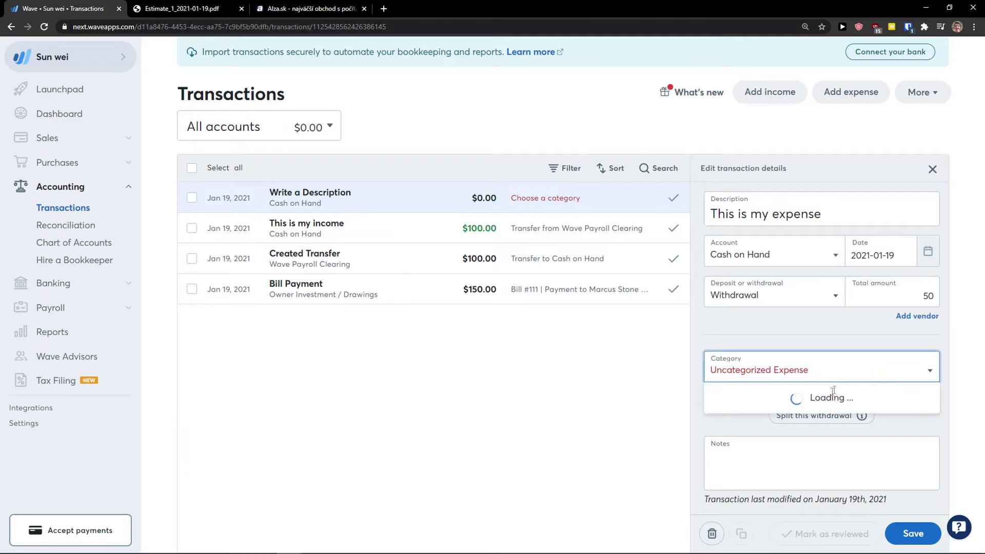
scroll(803, 437, down, 5)
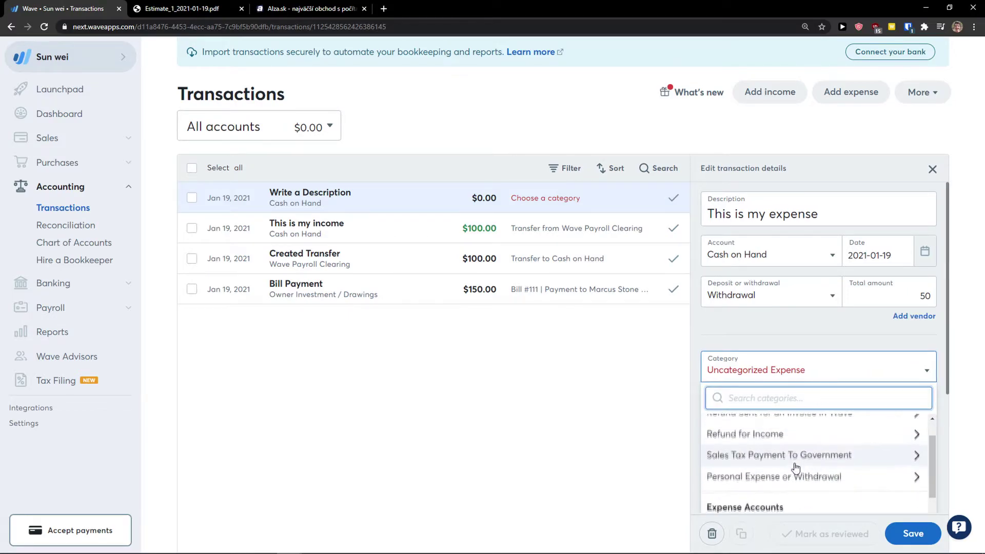
click(815, 436)
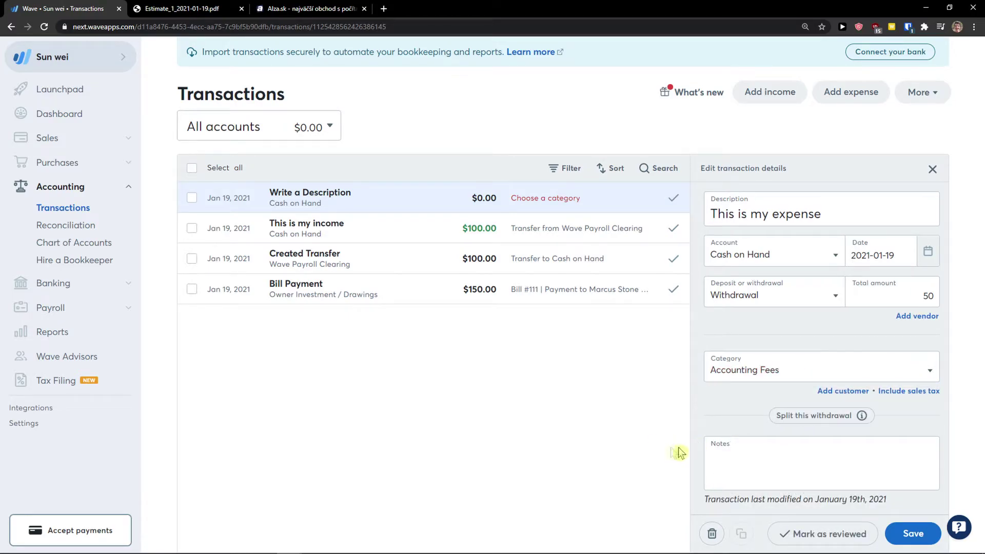
click(909, 534)
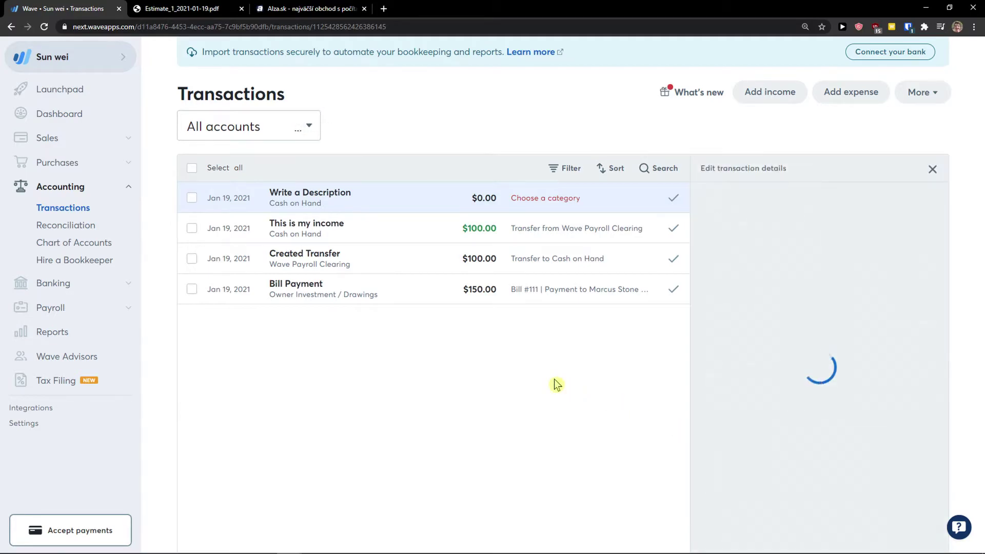
click(933, 169)
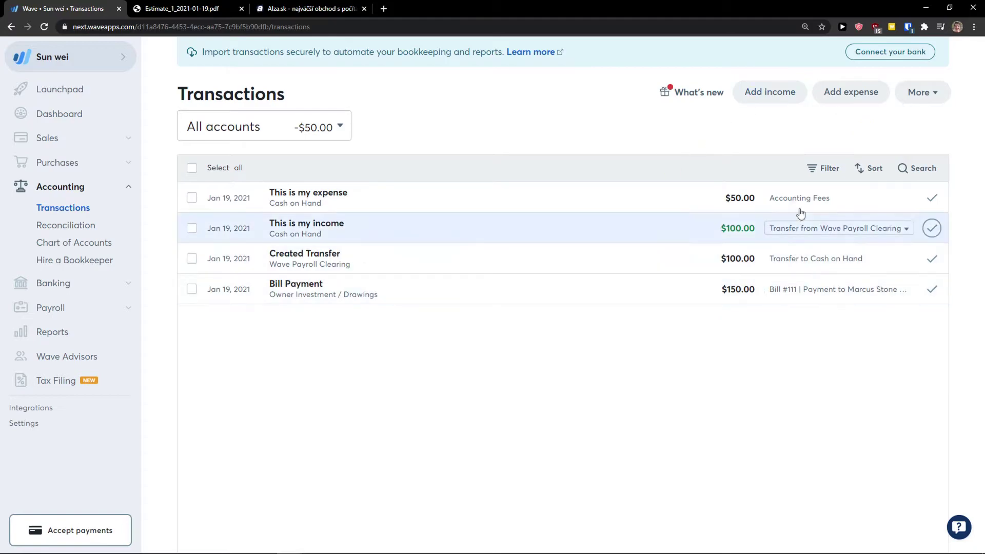
click(922, 92)
Mark the Bill Payment transaction as reviewed, then go to Reconciliation.
click(922, 92)
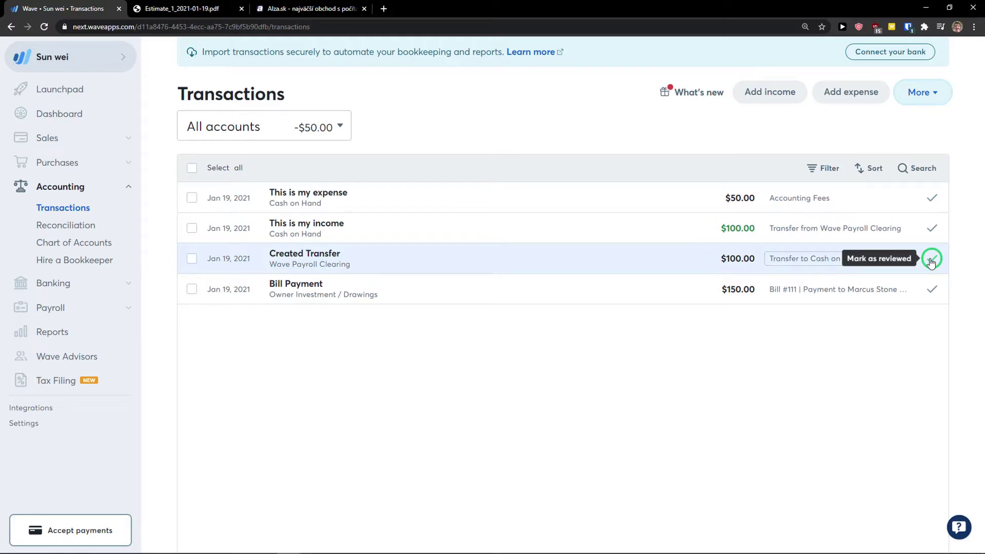
click(930, 290)
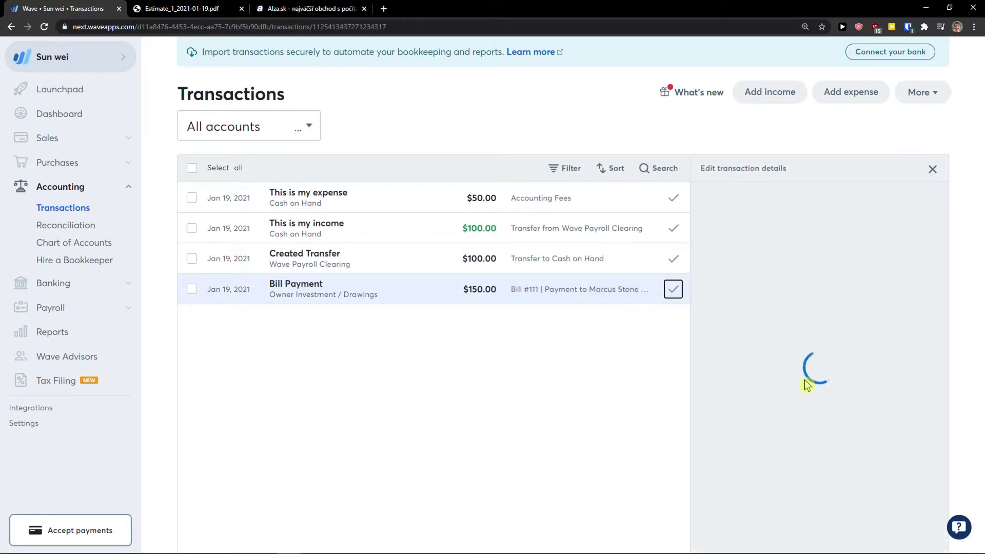
scroll(804, 380, down, 1)
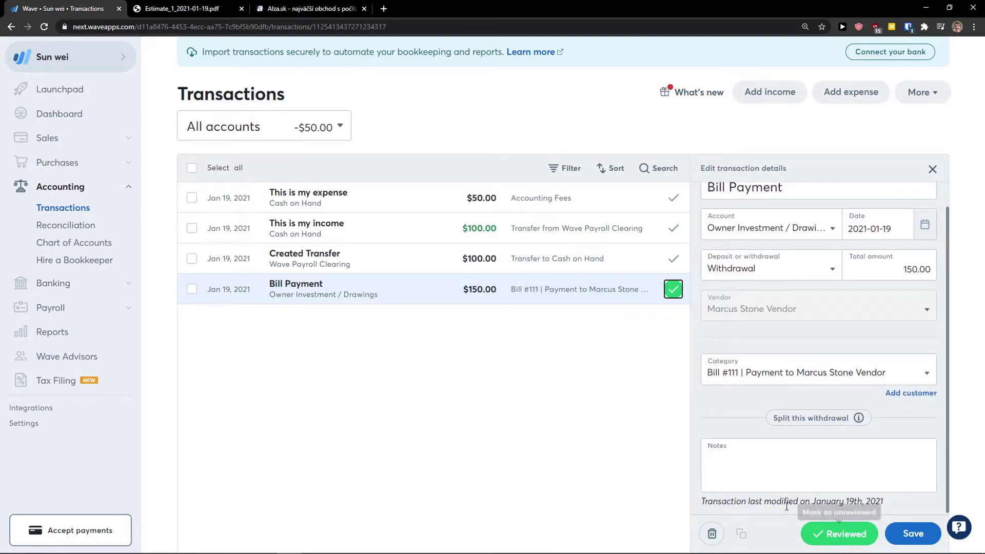
click(932, 169)
click(83, 230)
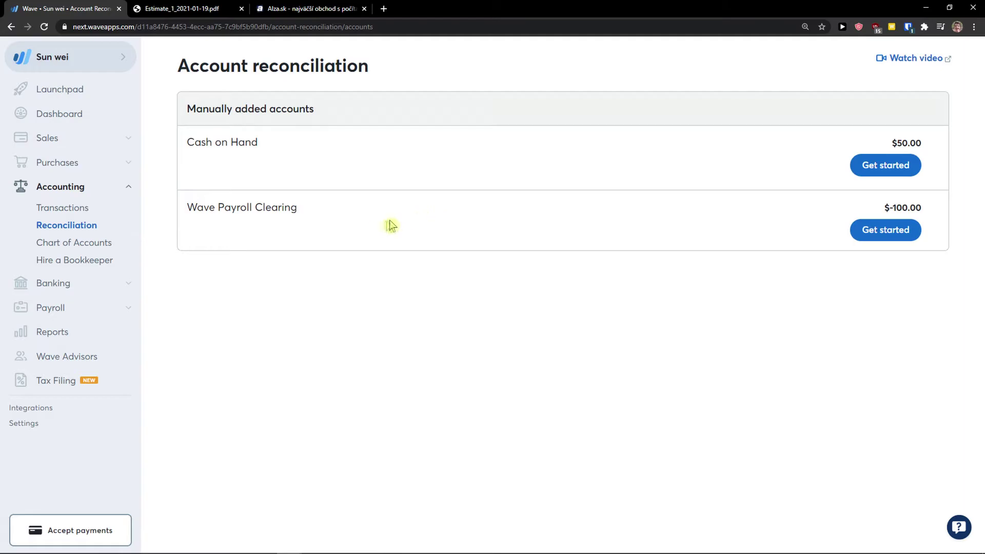
Begin the Cash on Hand reconciliation with a $100 ending statement balance.
drag(230, 142, 924, 148)
click(758, 167)
click(870, 165)
click(472, 221)
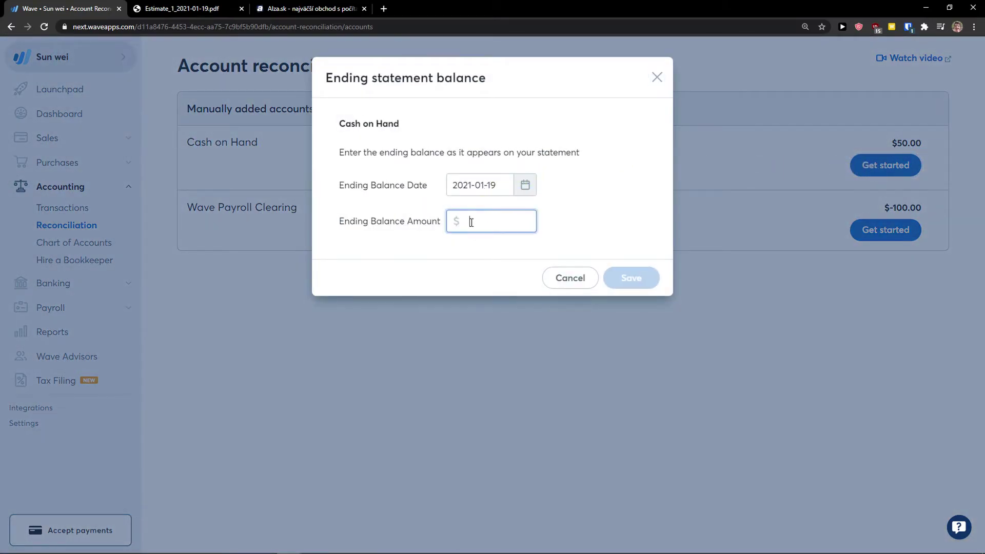
text(100)
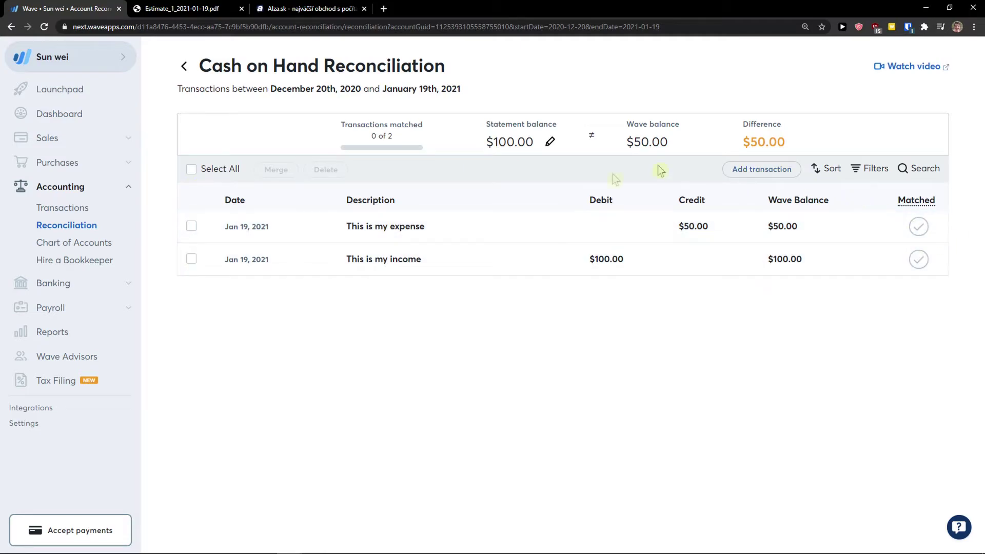
Tick and untick the expense and income transactions in the reconciliation list.
click(191, 228)
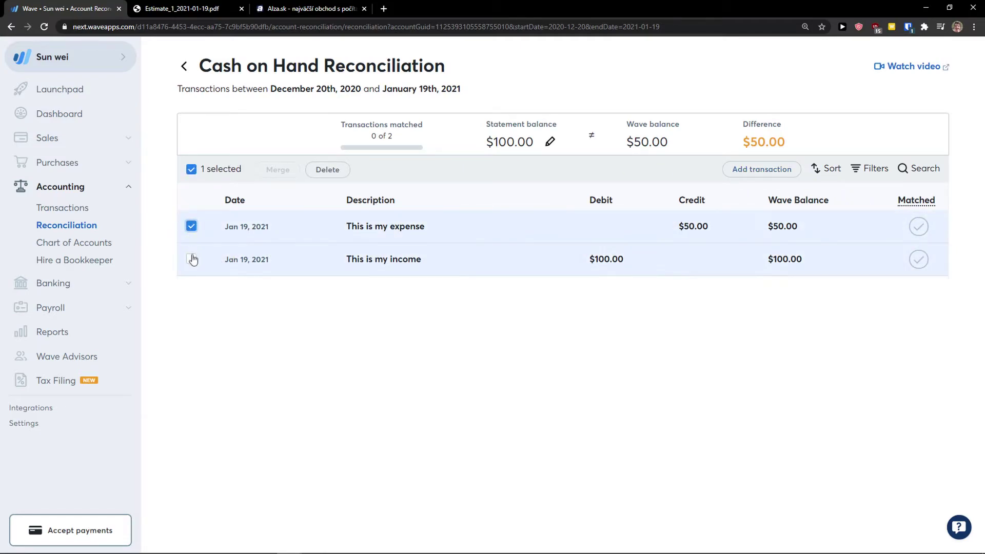
click(191, 260)
click(191, 258)
click(191, 259)
click(192, 226)
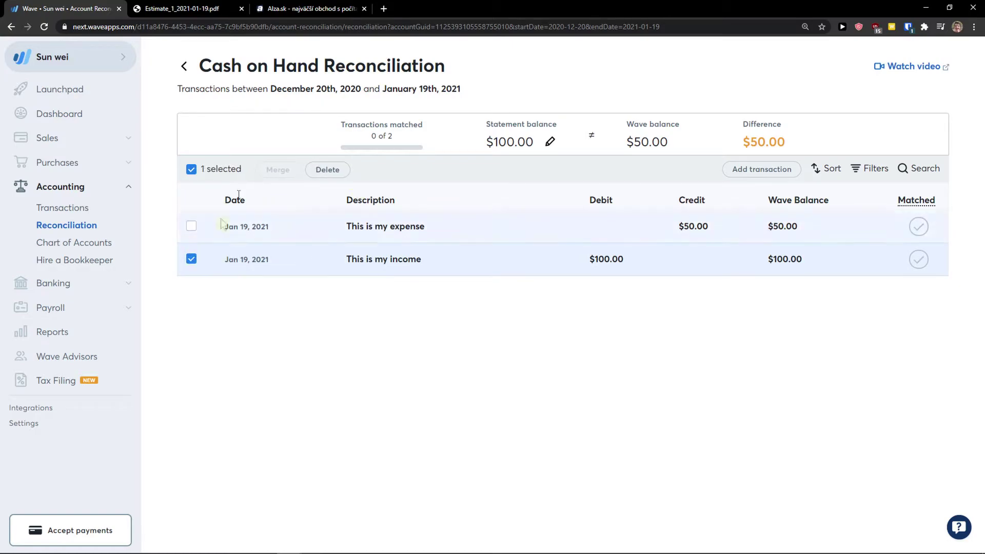
click(191, 259)
click(191, 227)
click(191, 258)
Change 'This is my expense' to a $50 deposit, save, and clear both checkboxes.
click(594, 229)
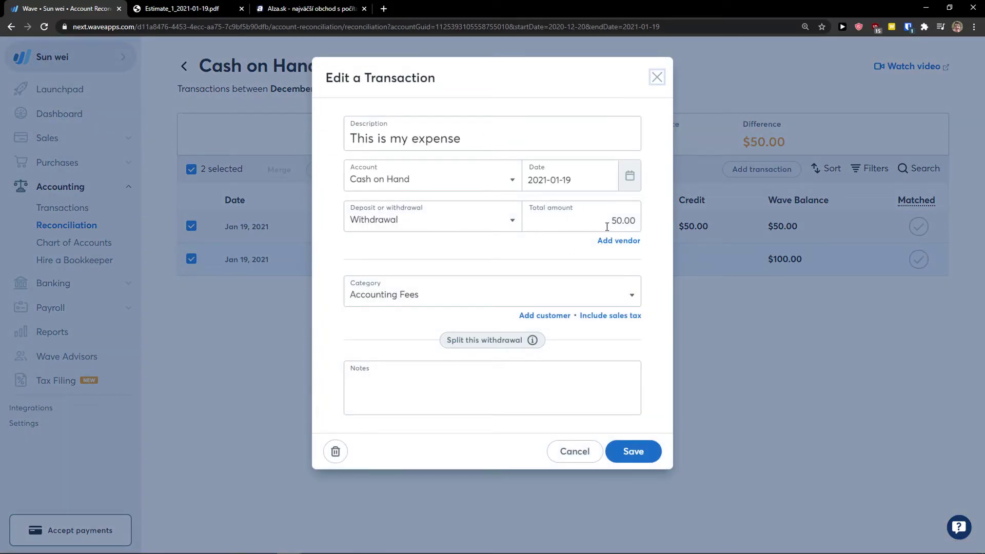
click(468, 221)
click(460, 245)
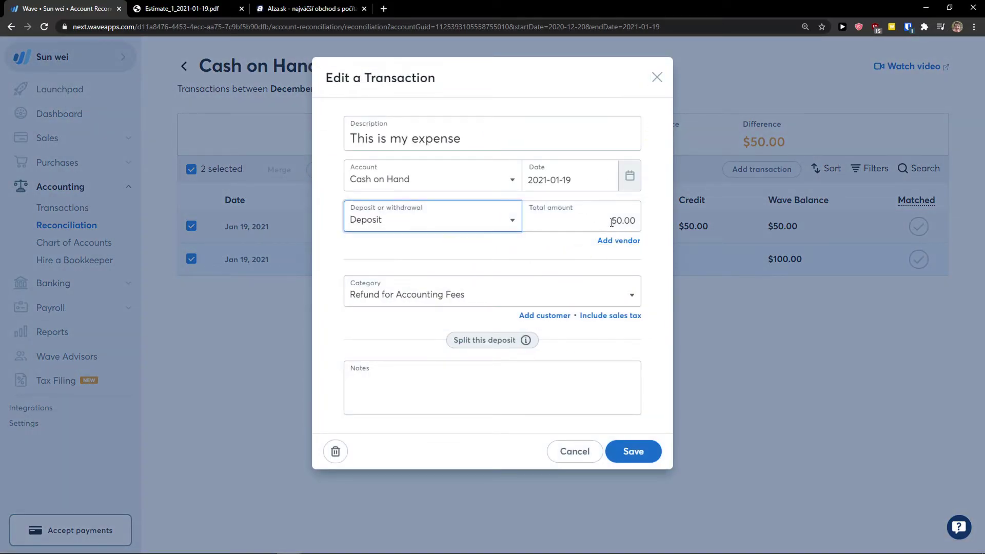
click(610, 220)
click(635, 451)
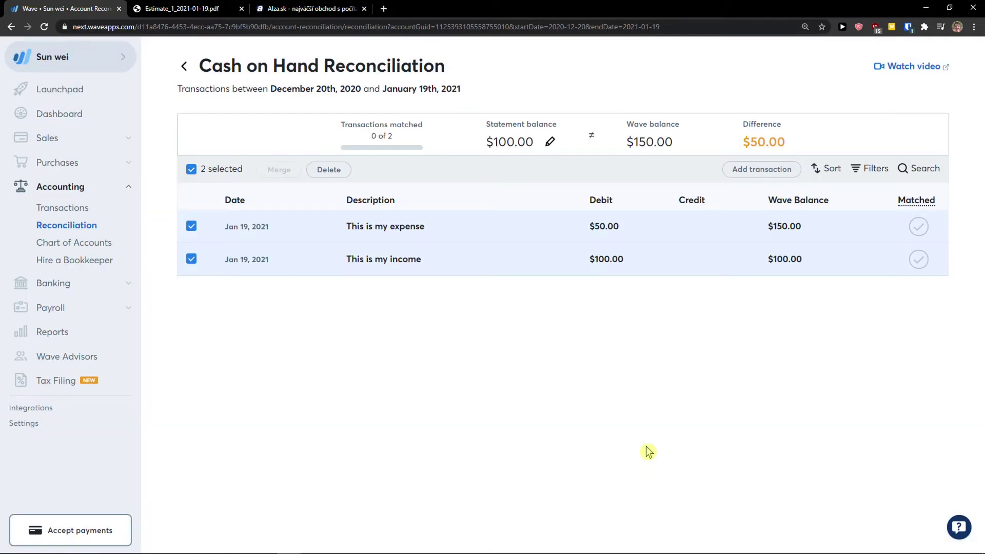
click(191, 226)
click(191, 258)
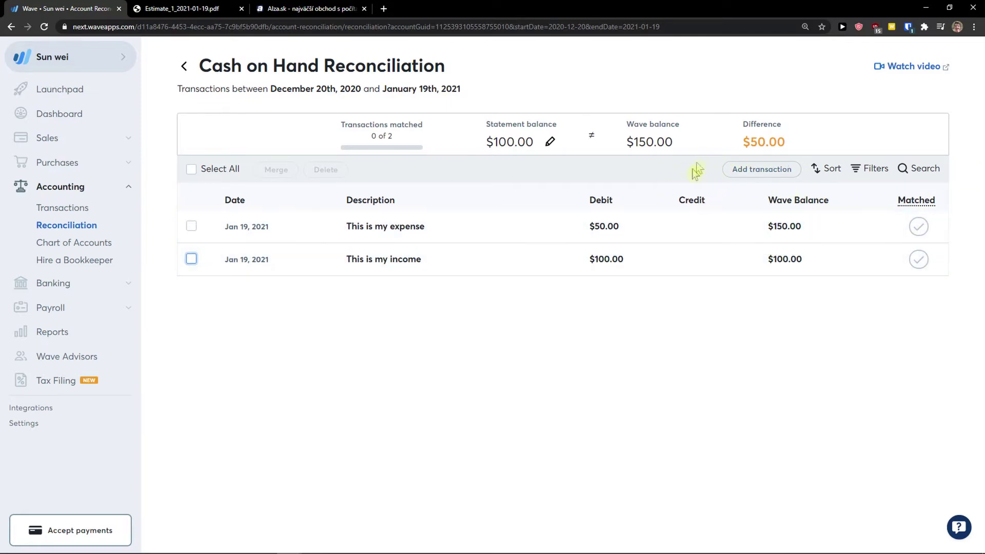
drag(739, 144, 772, 158)
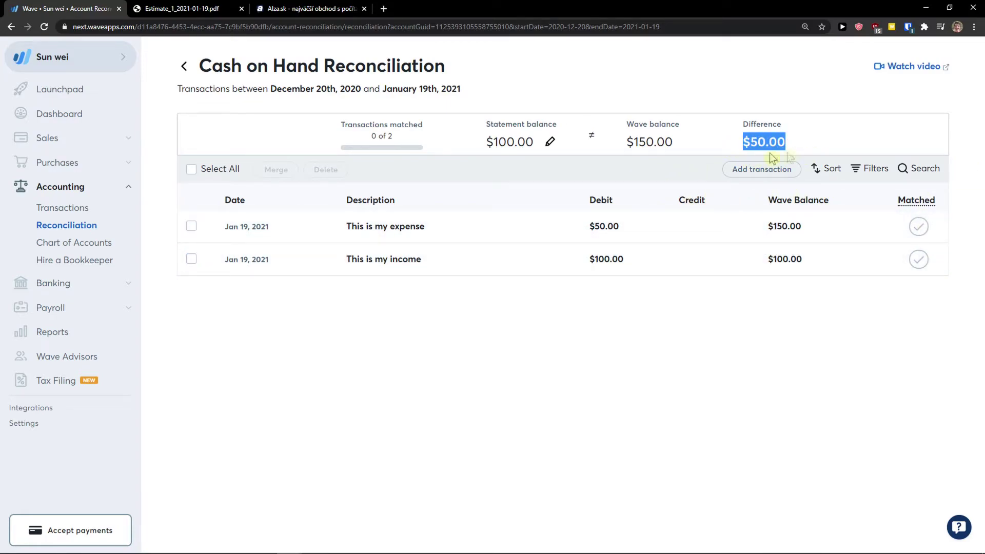
click(636, 139)
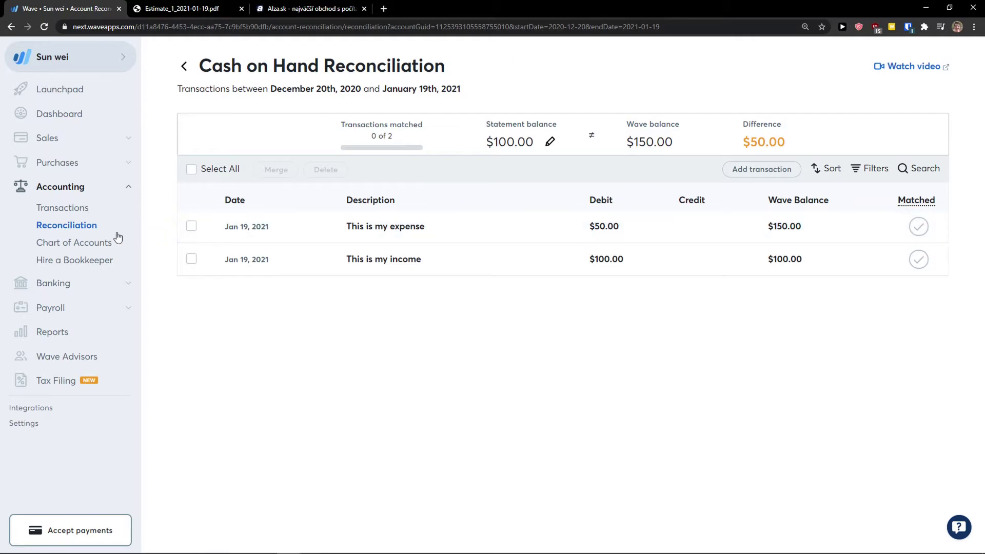
click(99, 249)
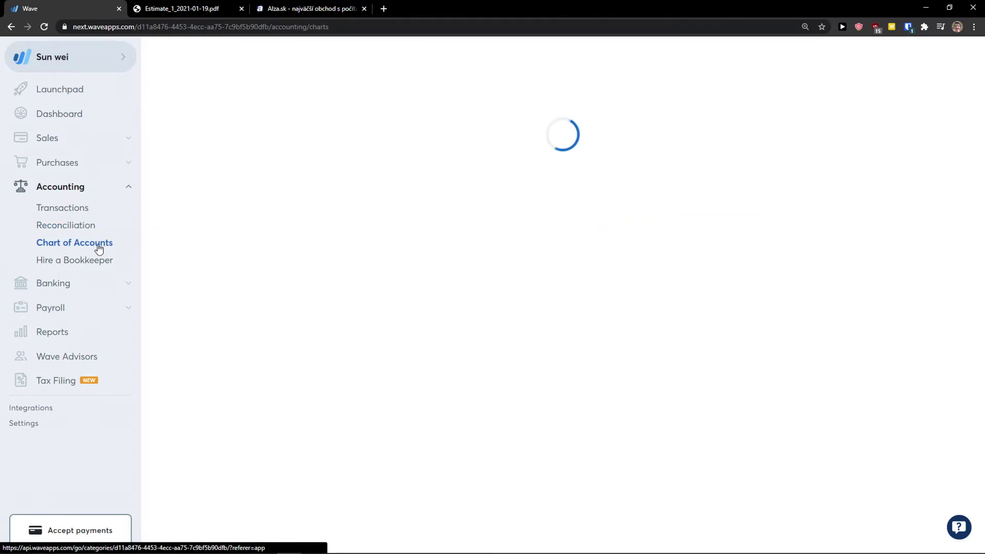
Scroll through the asset account groups in the Chart of Accounts and back up.
scroll(233, 280, down, 2)
scroll(257, 279, up, 2)
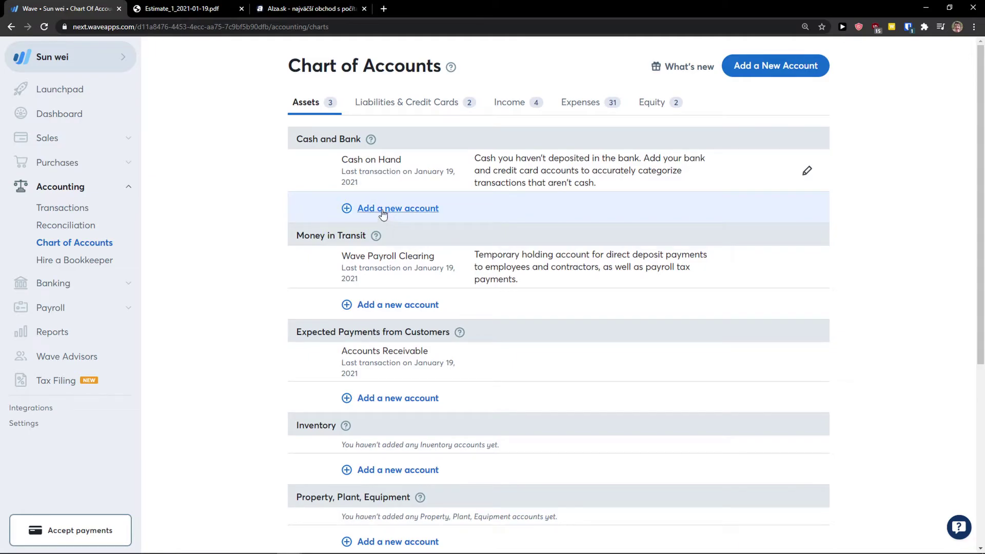
scroll(311, 235, down, 2)
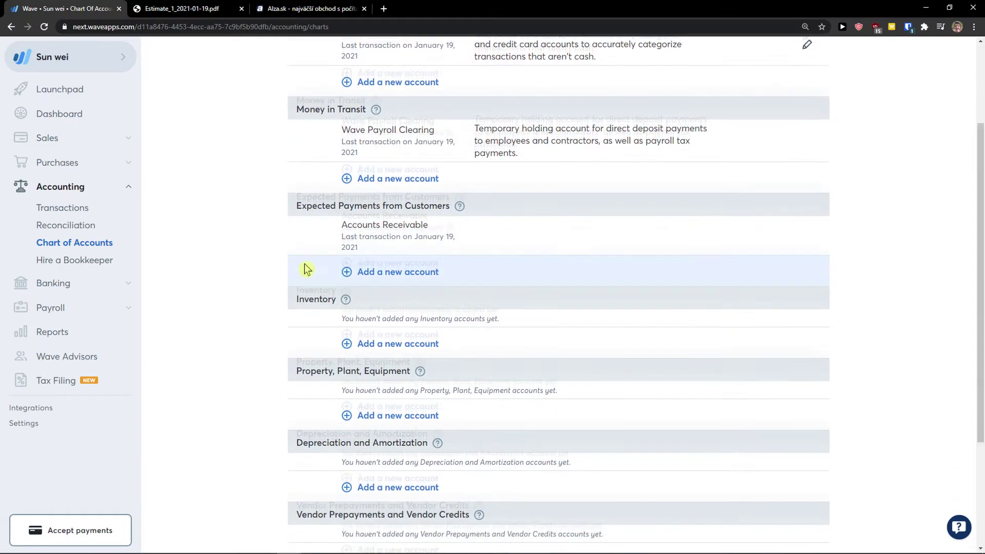
scroll(306, 269, down, 3)
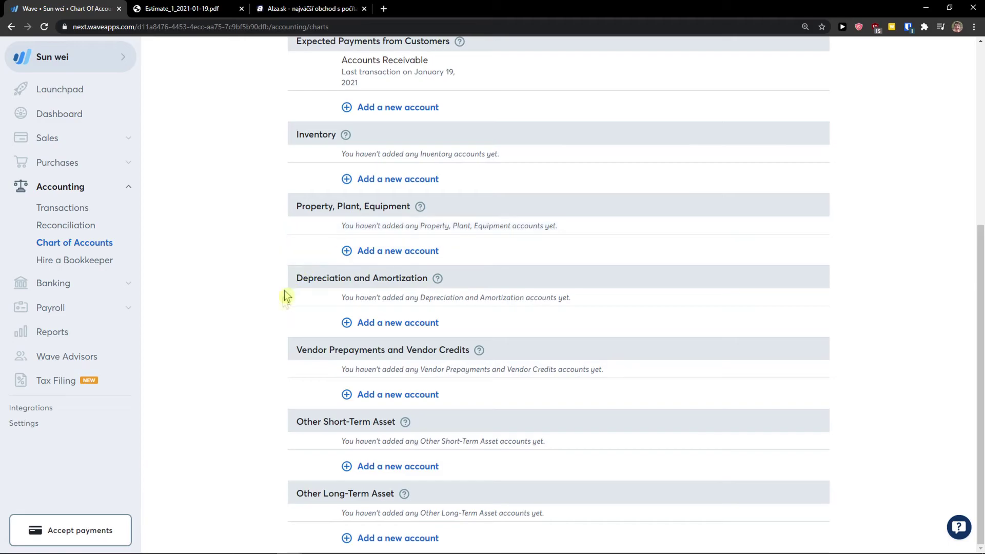
drag(303, 280, 327, 281)
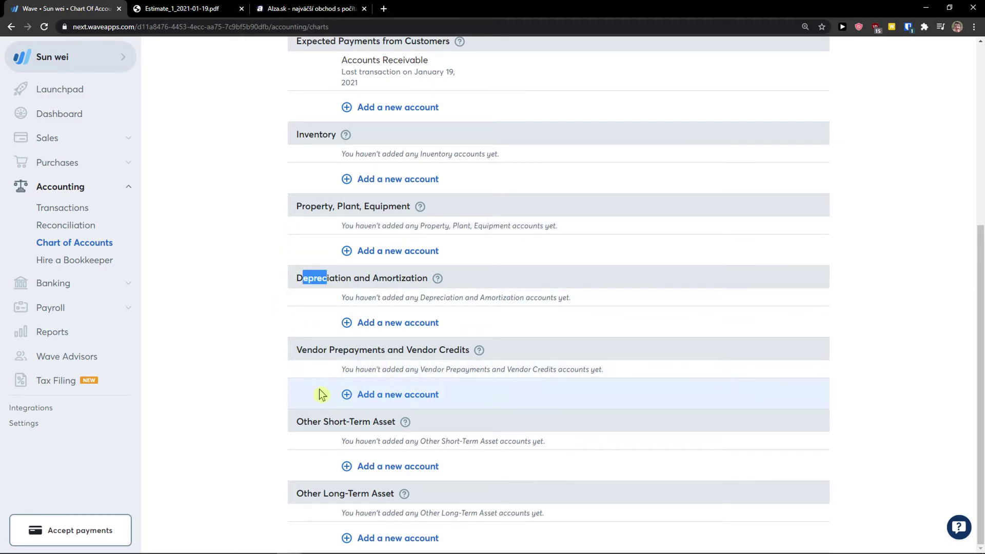
scroll(319, 394, up, 5)
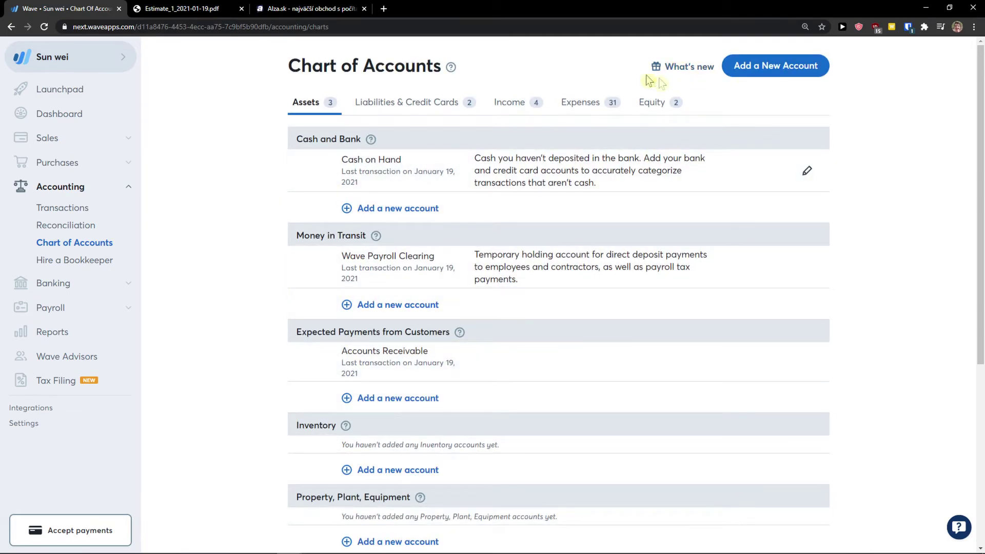
click(101, 266)
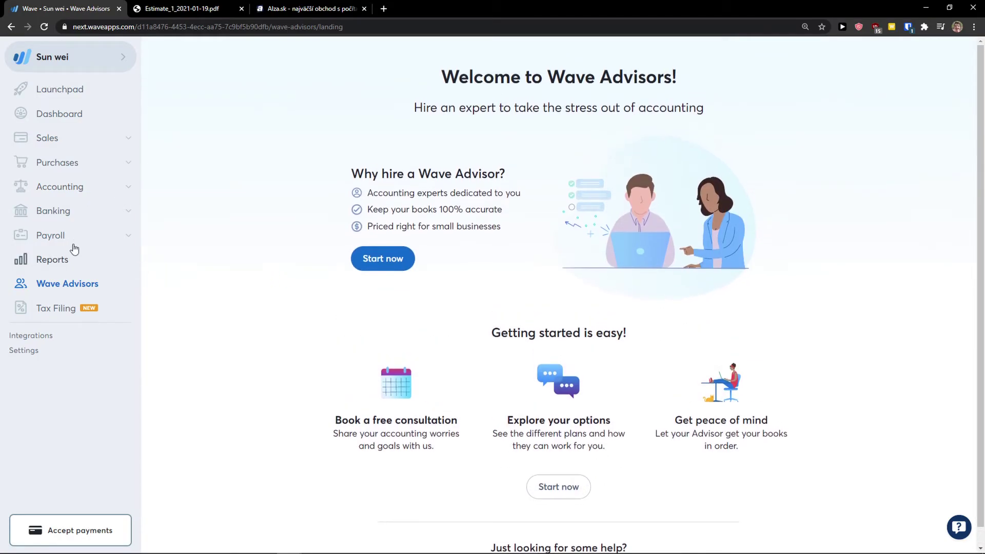
Open the Reports page listing Profit & Loss, Balance Sheet, Cash Flow, Sales Tax and Payroll reports.
click(95, 194)
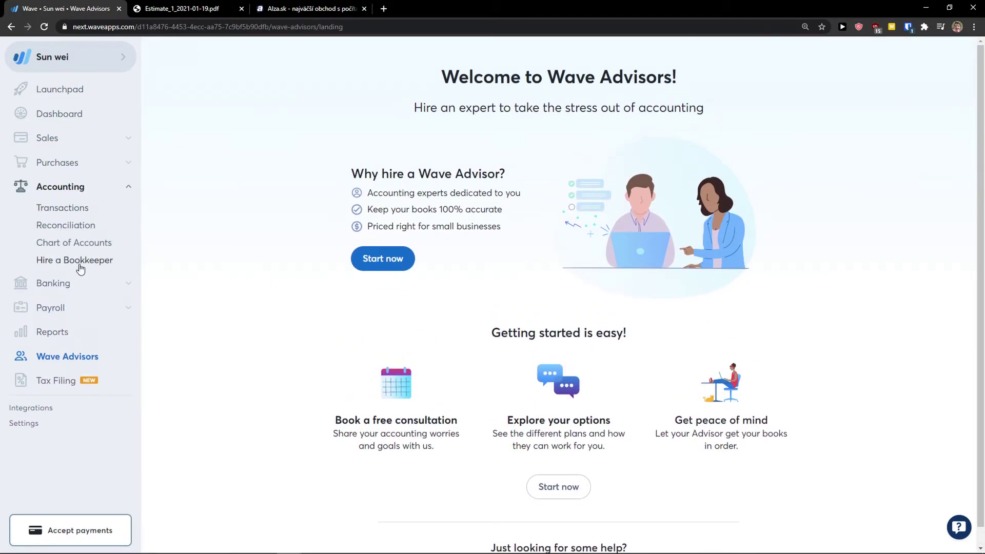
click(72, 308)
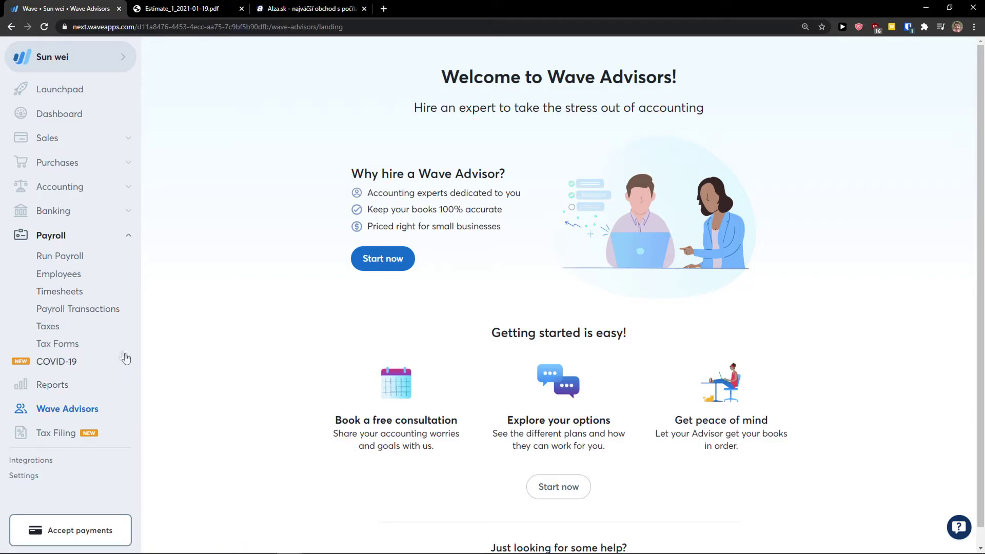
click(52, 386)
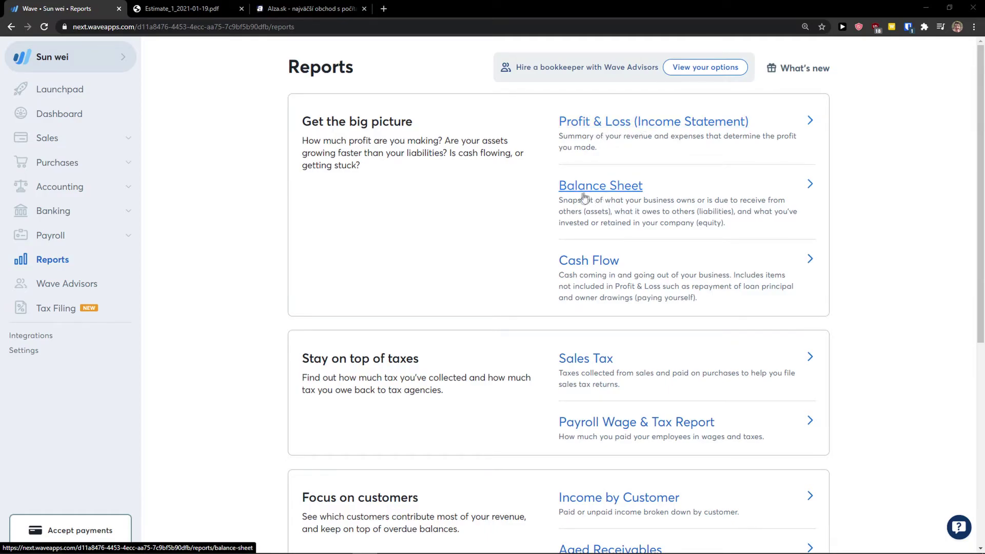
scroll(583, 221, down, 3)
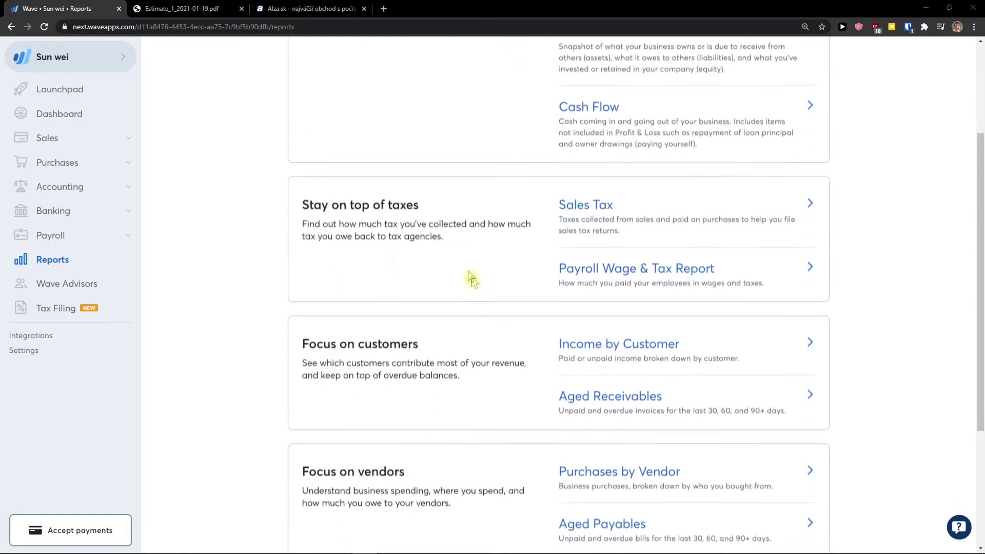
drag(426, 267, 321, 205)
click(395, 204)
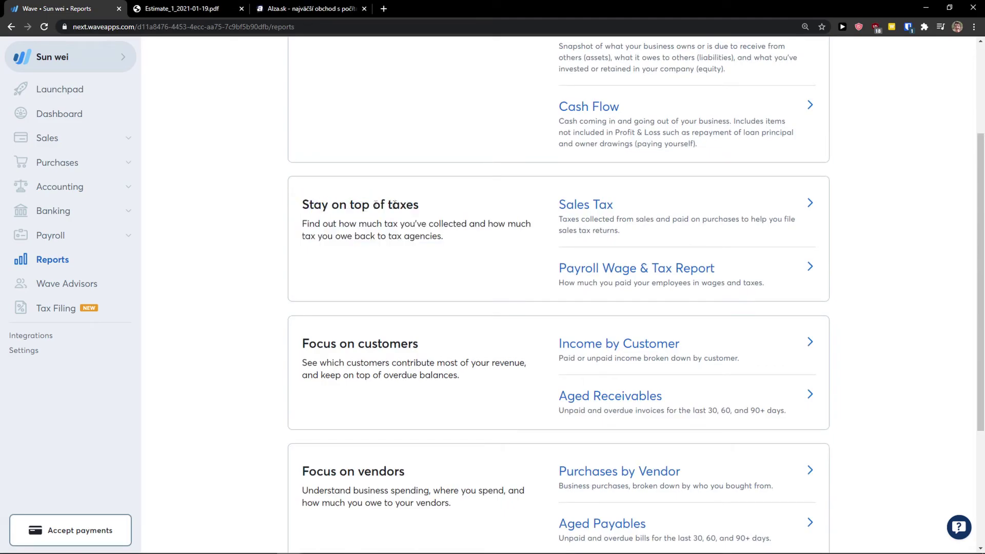
drag(634, 208, 524, 218)
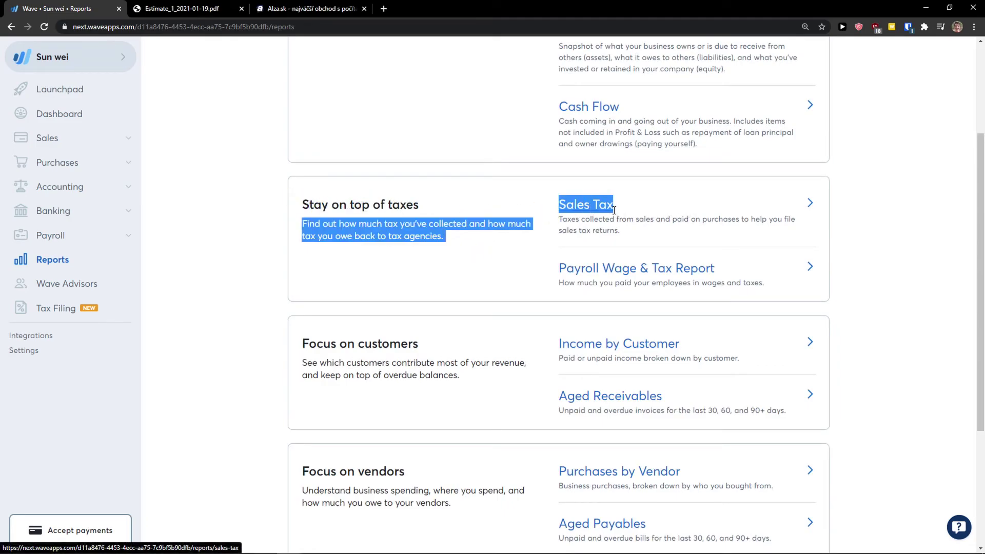
click(534, 285)
scroll(534, 286, down, 2)
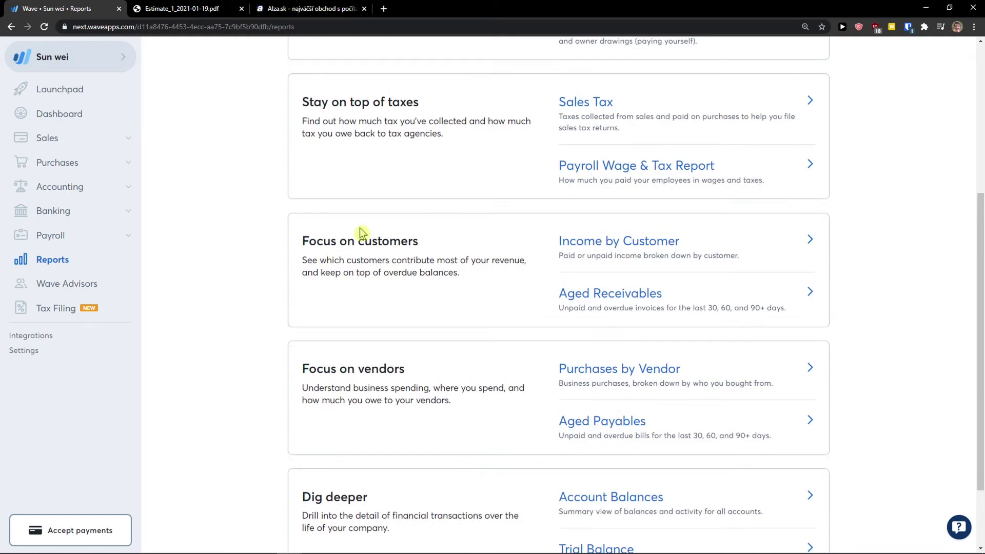
scroll(361, 233, down, 1)
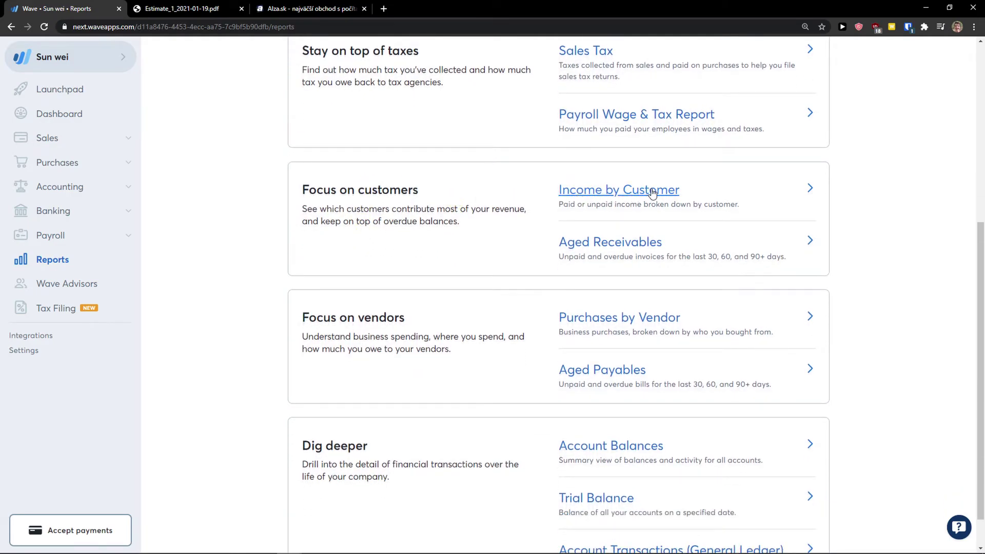
scroll(434, 298, down, 1)
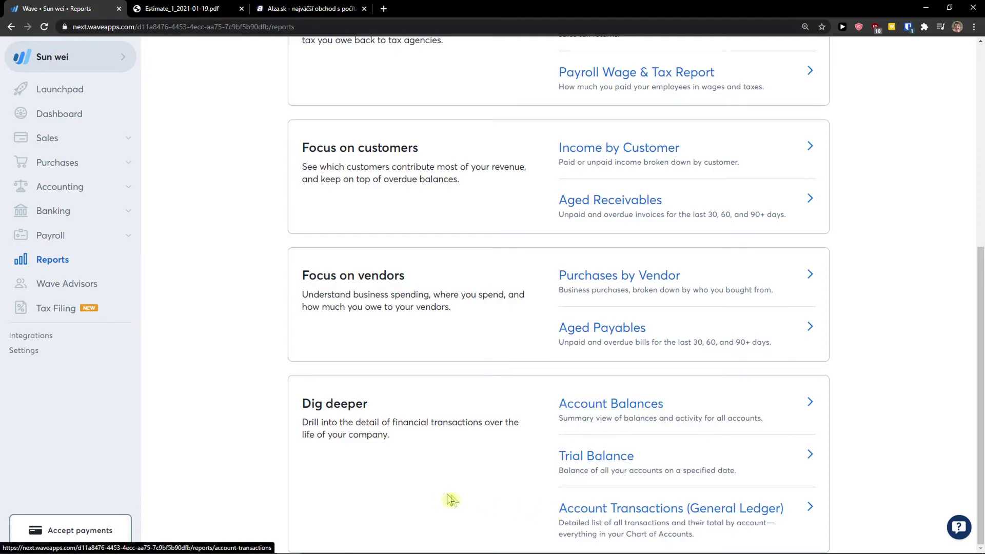
scroll(437, 452, up, 6)
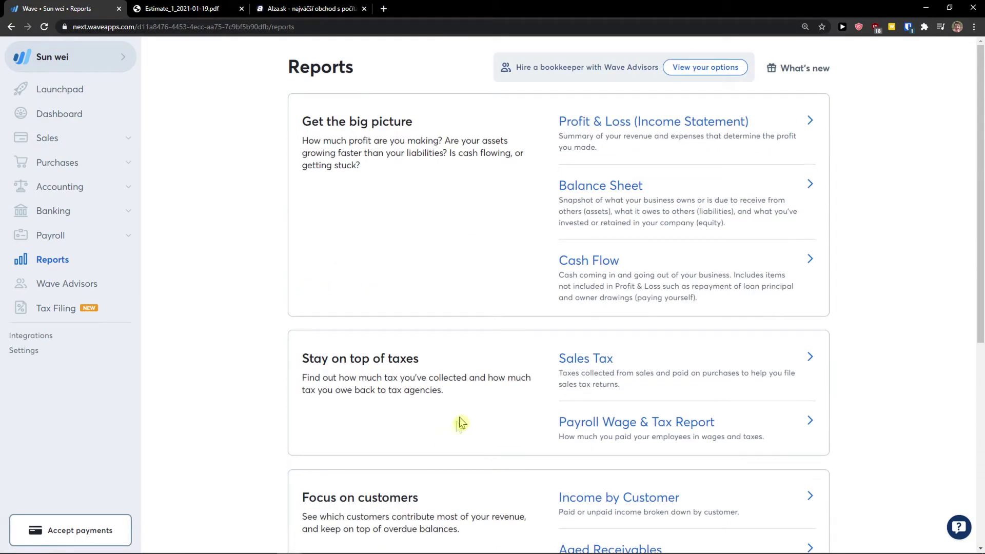
Open the Jan 1–19, 2021 Profit & Loss report and review its -$150.00 net profit.
click(610, 128)
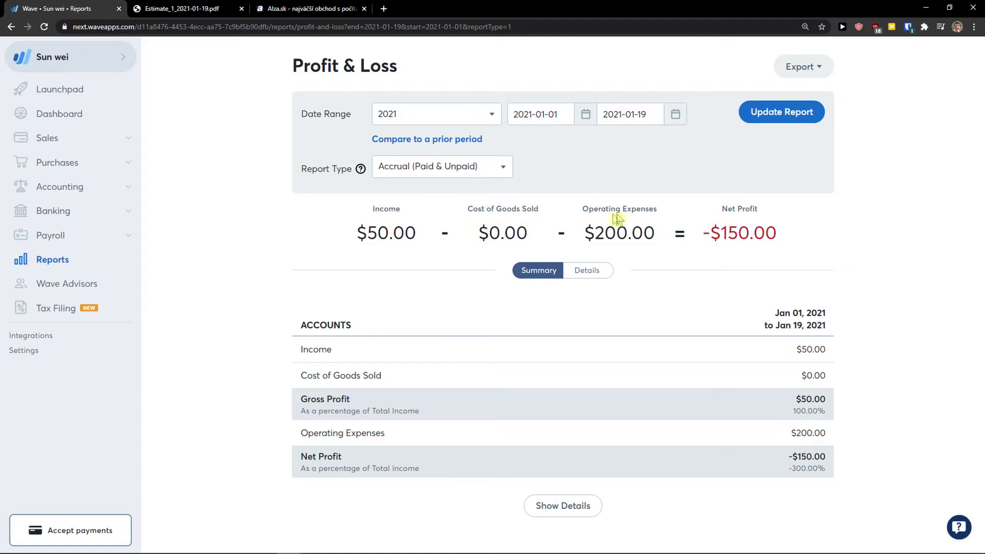
drag(657, 233, 557, 234)
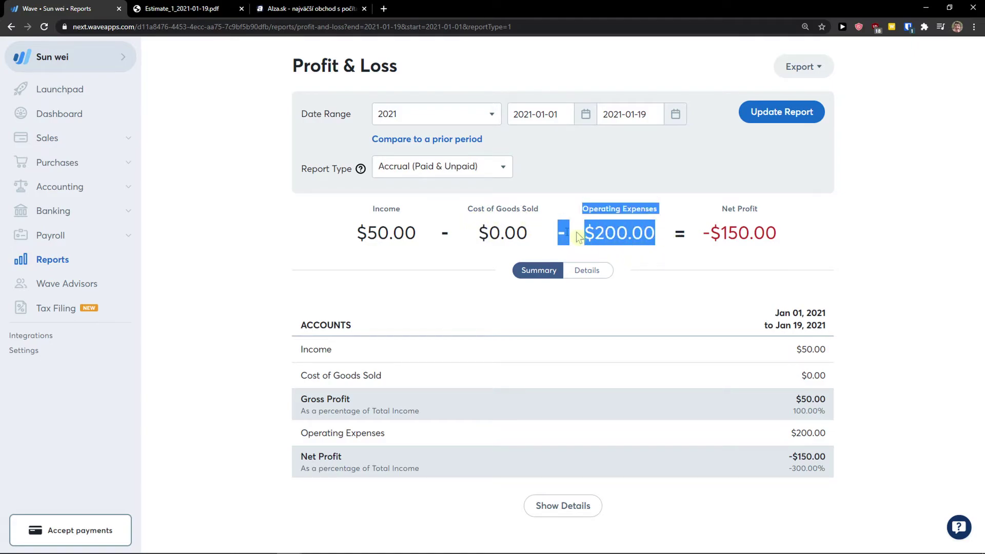
drag(710, 233, 824, 238)
click(821, 234)
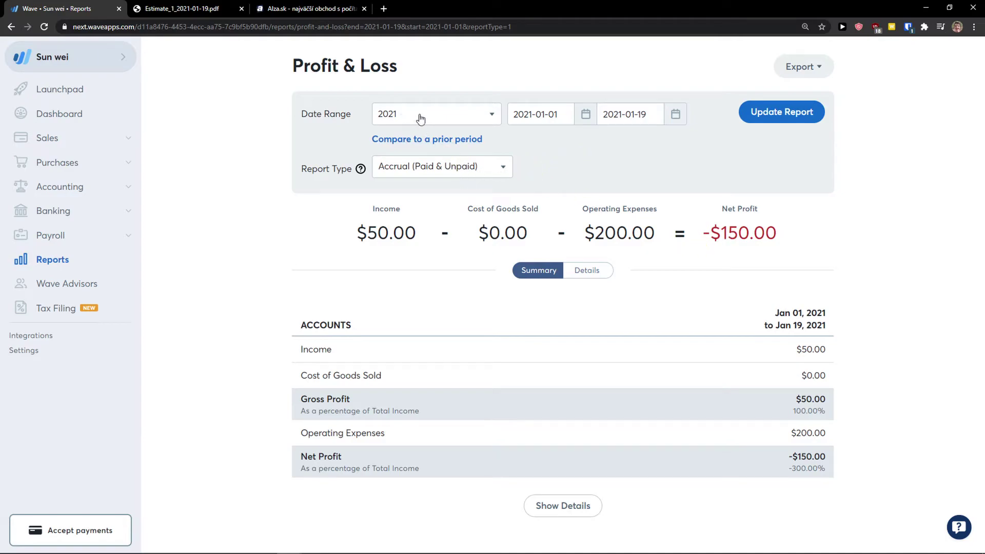
click(465, 173)
click(372, 207)
Export the Profit & Loss report as PDF, view it, and return to the Wave tab.
click(795, 111)
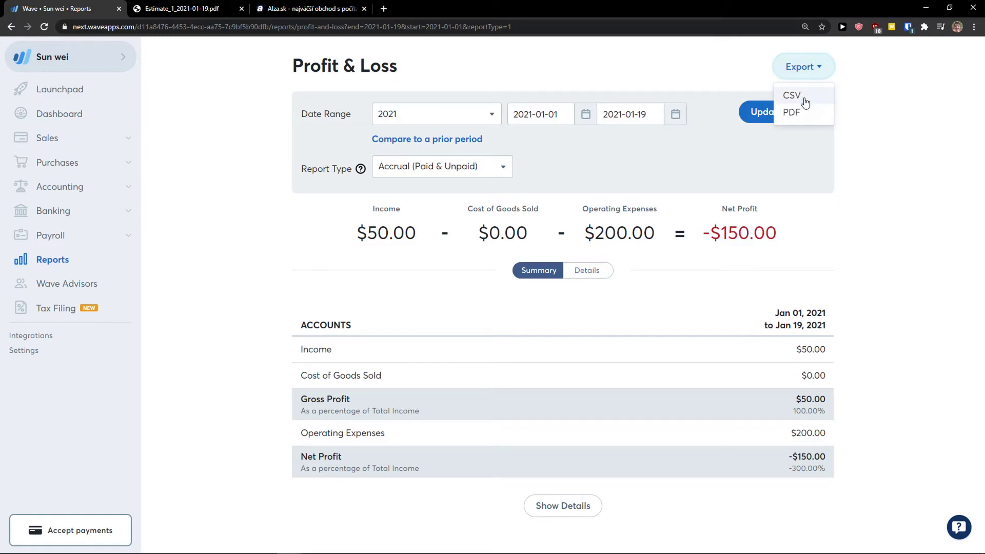
click(798, 114)
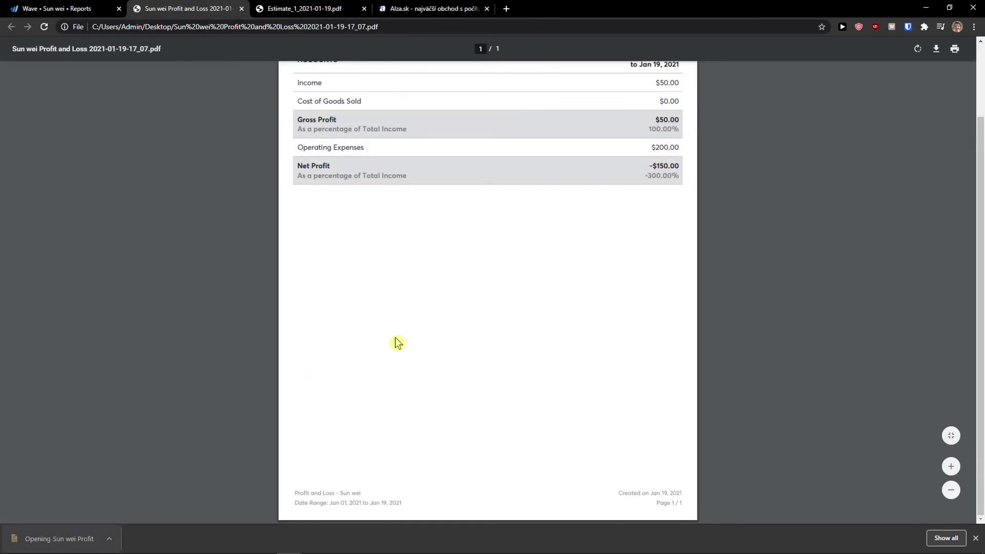
scroll(396, 341, up, 2)
click(74, 7)
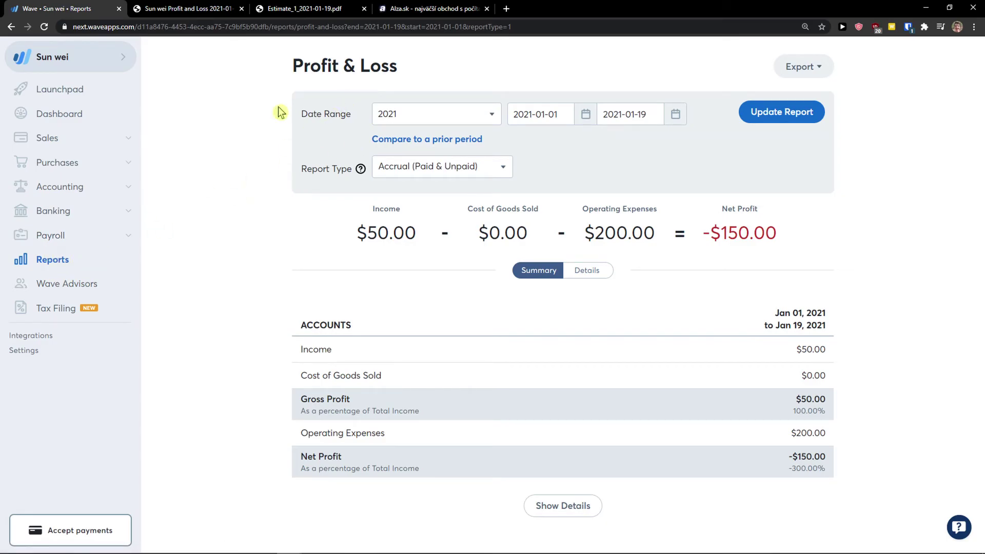
Export the Jan 1–19, 2021 Income by Customer report as PDF.
click(59, 261)
scroll(310, 328, down, 3)
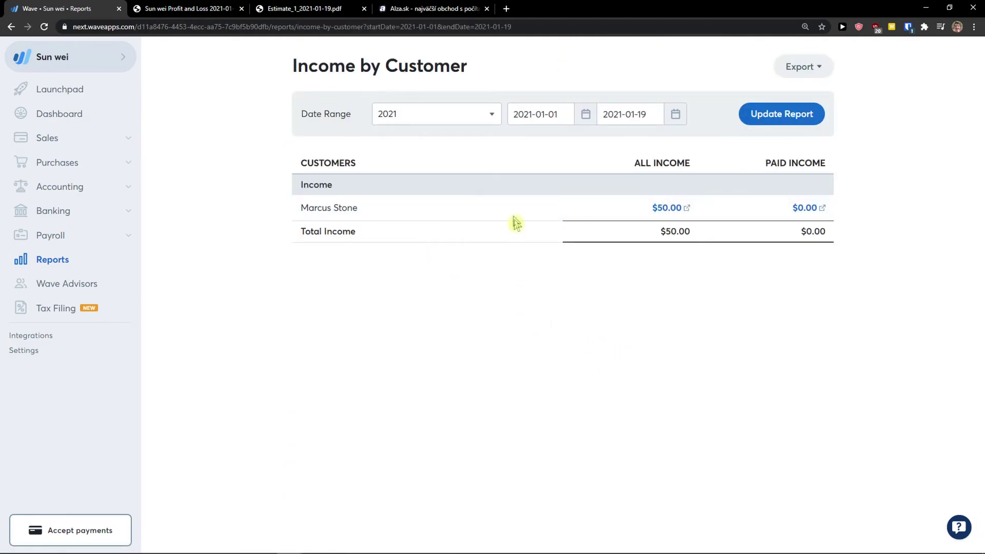
click(808, 66)
click(799, 113)
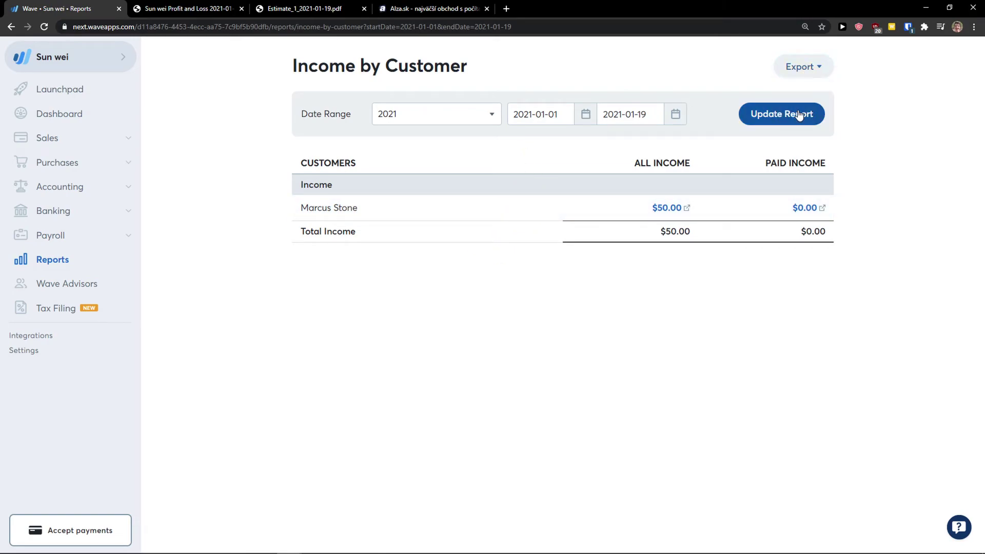
Review the downloaded Income by Customer PDF, then return to Wave's Reports overview.
click(75, 537)
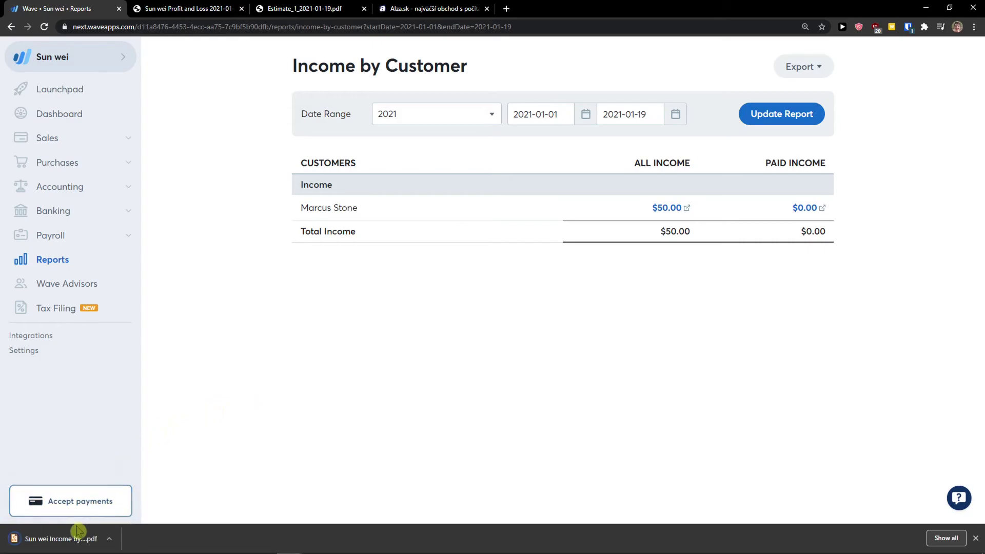
scroll(341, 396, down, 3)
scroll(326, 387, up, 3)
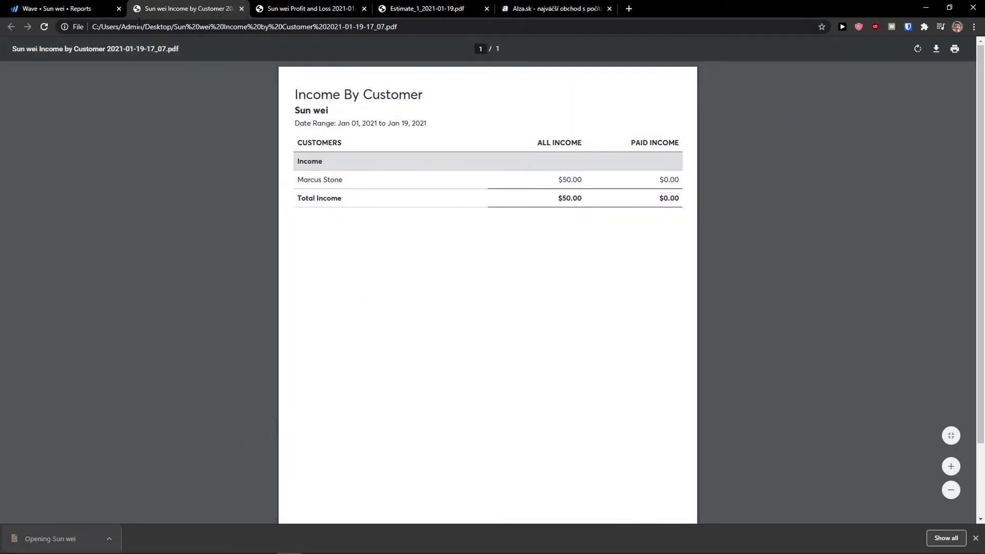
click(107, 14)
click(11, 27)
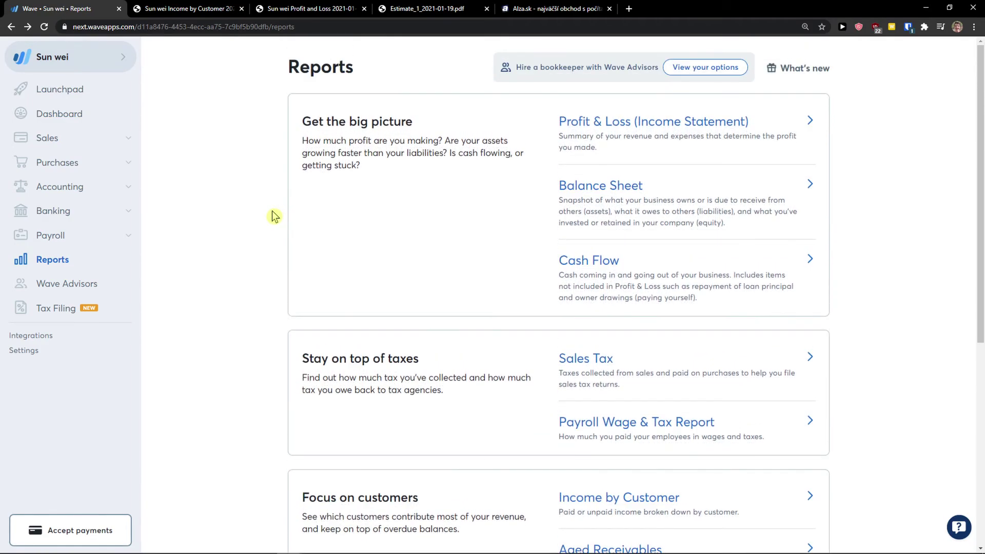
scroll(274, 216, down, 3)
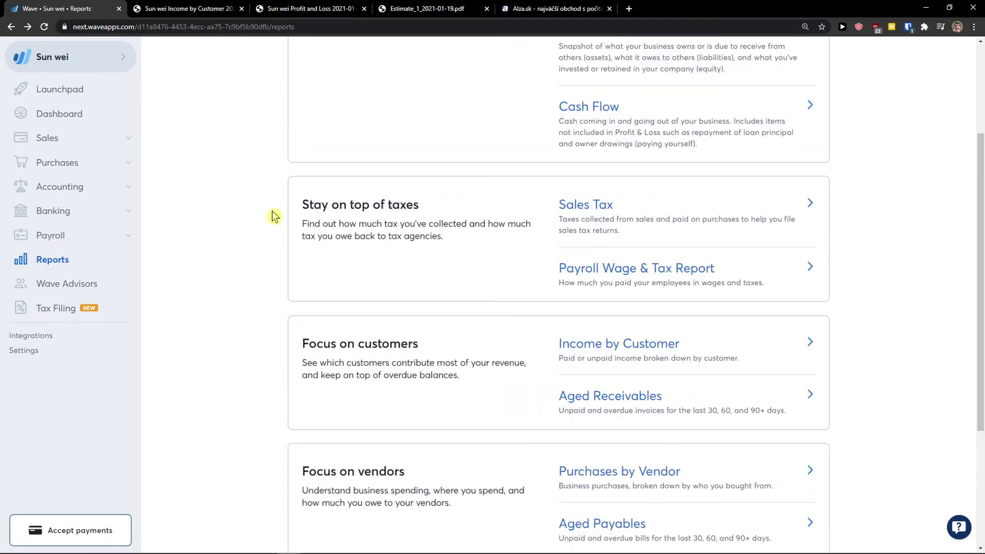
scroll(275, 216, up, 3)
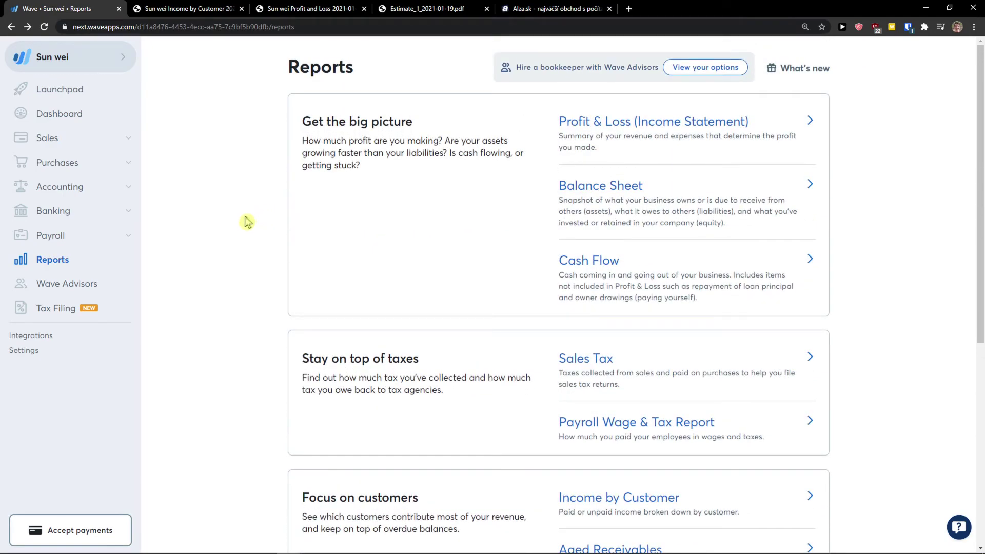
scroll(228, 228, down, 1)
scroll(228, 229, up, 1)
scroll(228, 230, down, 1)
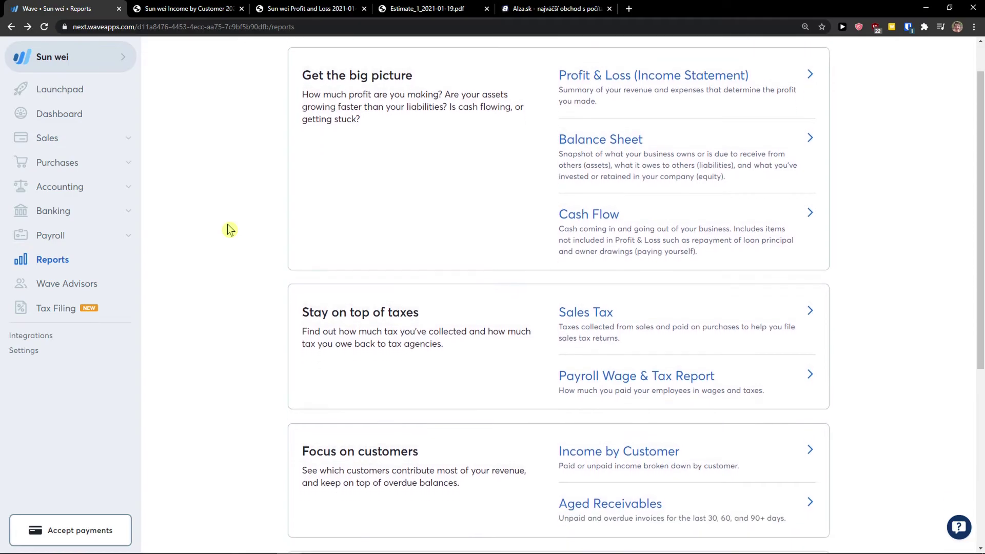
scroll(229, 229, up, 1)
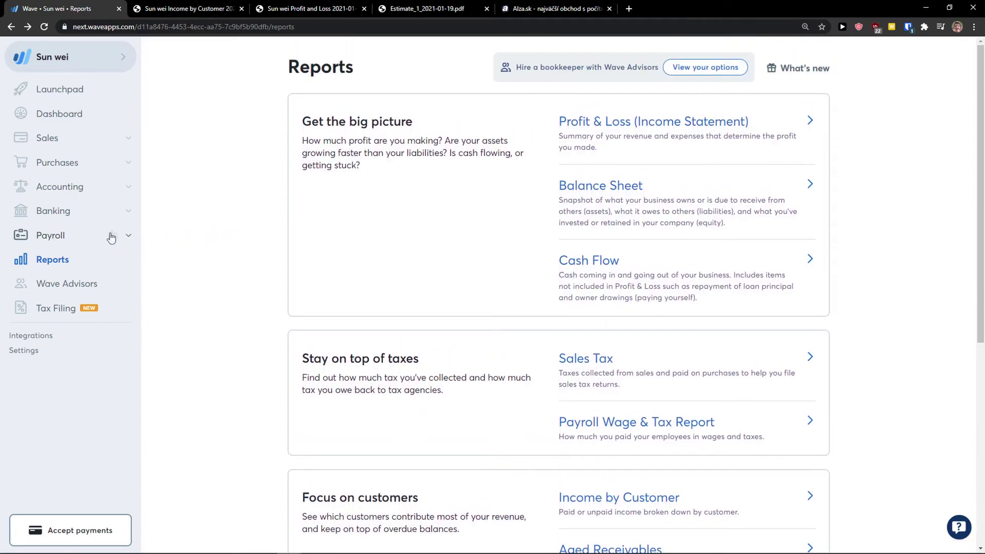
Open Banking > Connected Accounts and glance at the suggested banks list.
click(126, 211)
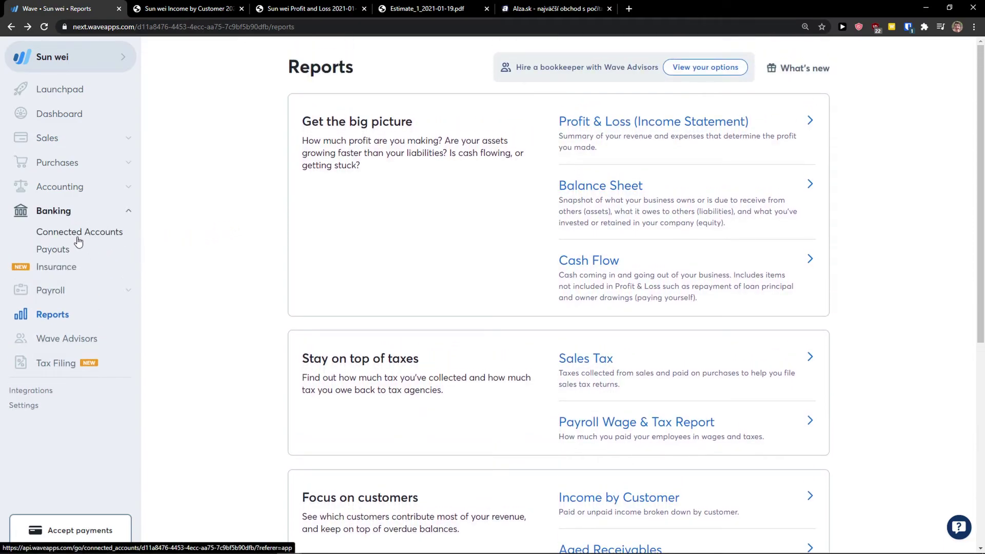
click(78, 234)
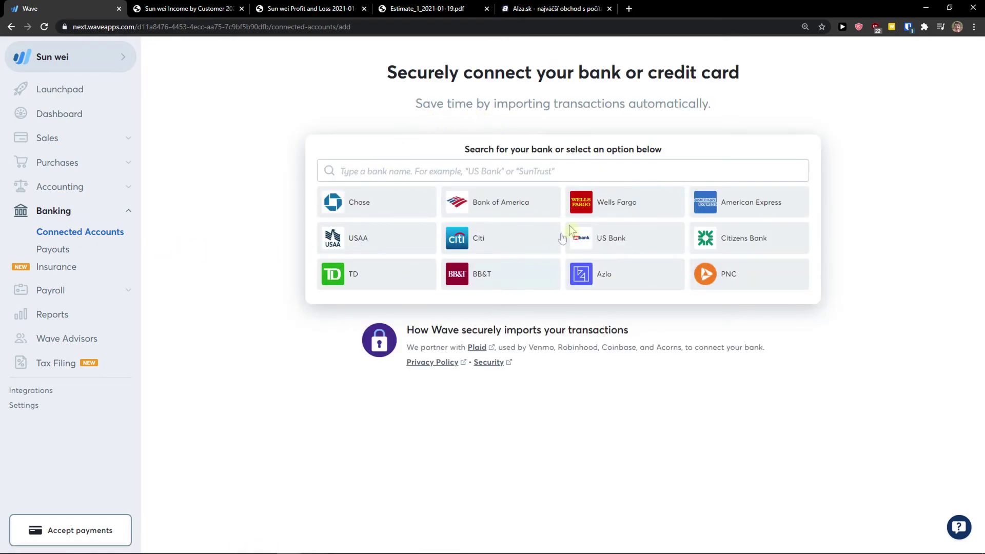
click(431, 178)
click(285, 205)
Open the Payouts page offering Wave Payments and scroll through it.
click(93, 254)
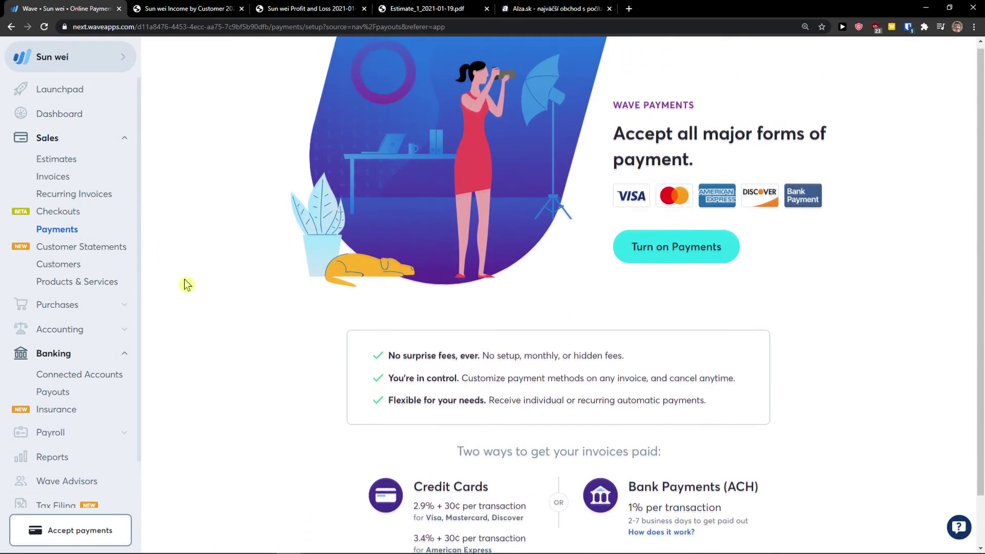
scroll(184, 283, down, 1)
scroll(49, 278, down, 1)
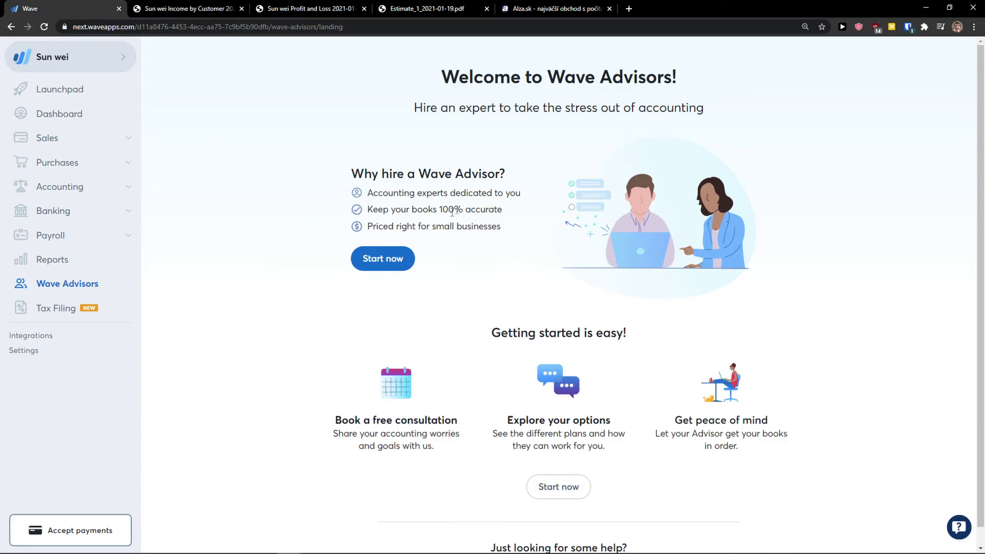
click(45, 311)
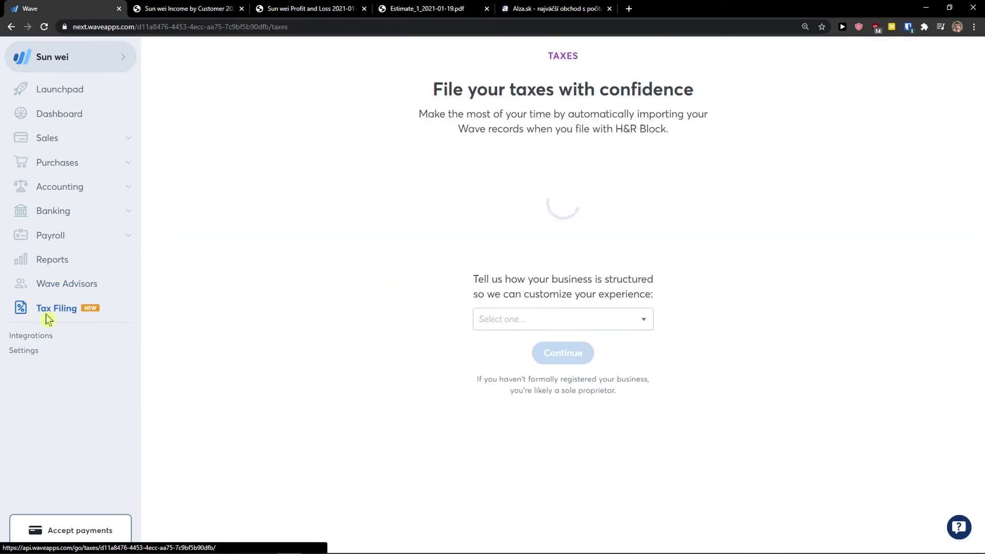
drag(424, 121, 721, 141)
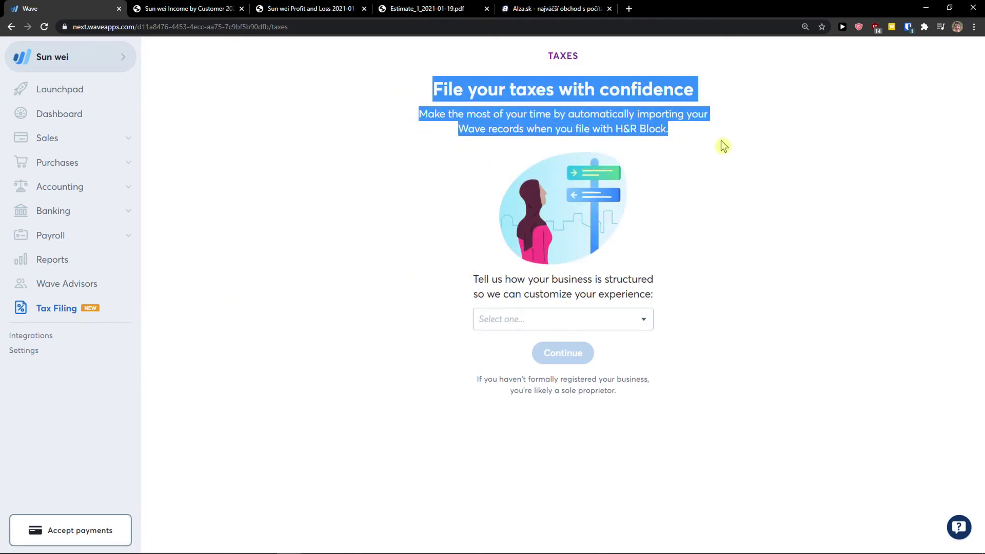
click(567, 319)
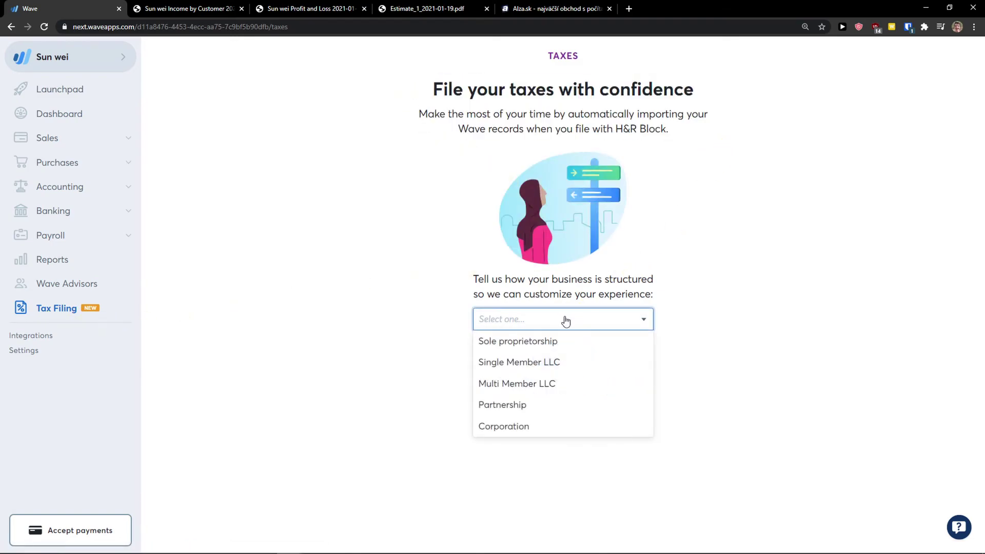
click(513, 340)
click(546, 359)
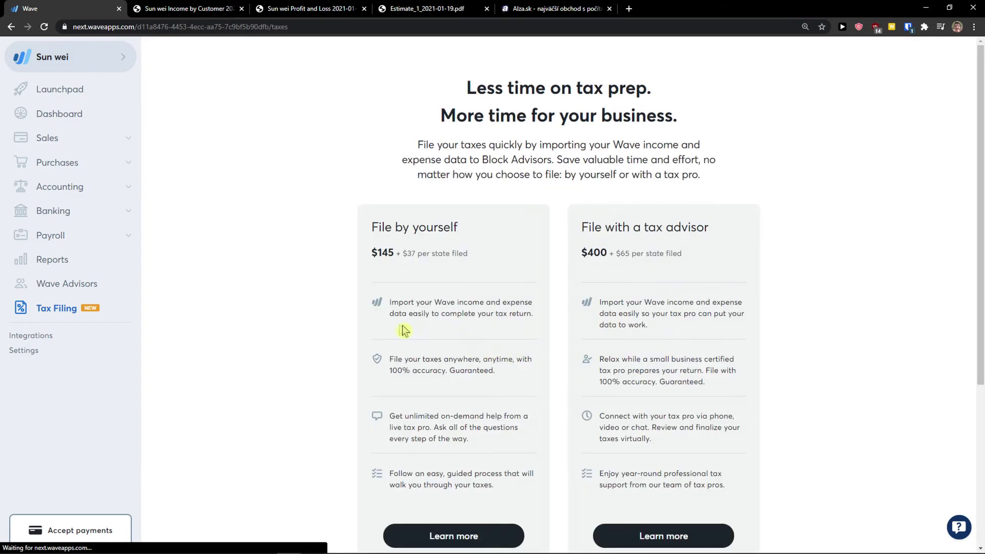
scroll(368, 319, up, 1)
drag(379, 185, 462, 208)
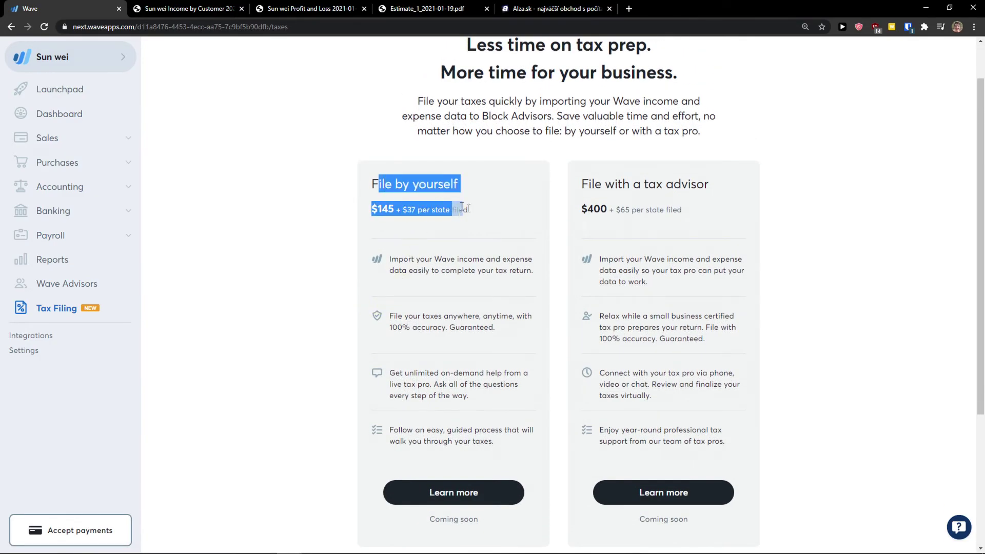
drag(590, 185, 696, 208)
scroll(294, 334, down, 2)
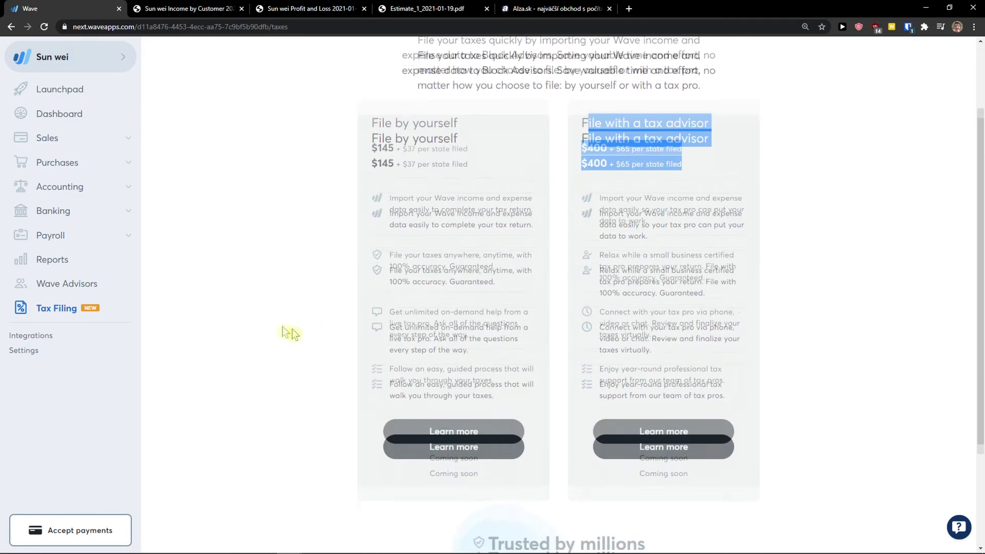
Browse the Integrations page's Google Sheets add-on, BlueCamroo and Zapier connections.
click(35, 338)
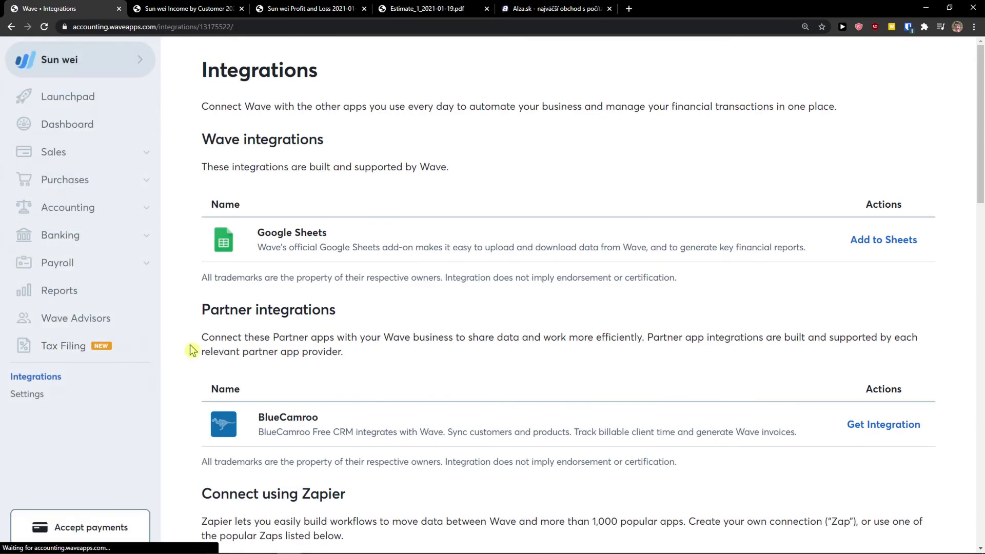
scroll(189, 353, down, 2)
scroll(189, 353, up, 1)
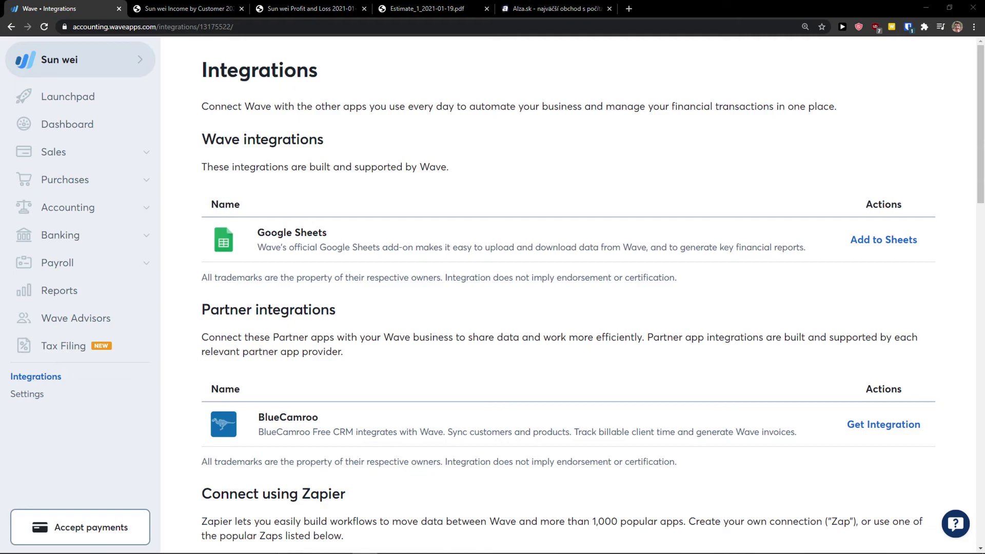
scroll(431, 383, down, 1)
scroll(431, 382, up, 1)
scroll(281, 257, down, 3)
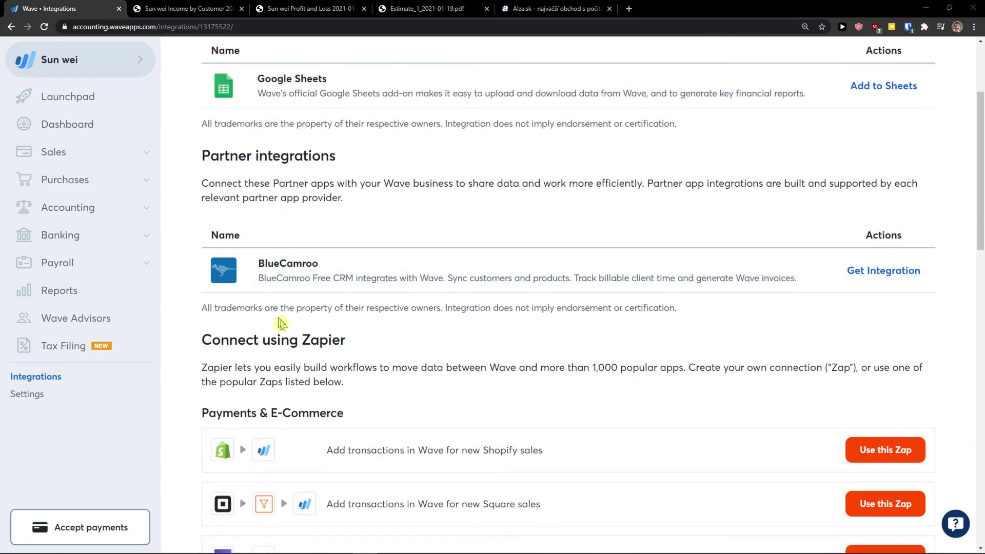
scroll(278, 323, down, 3)
scroll(276, 336, down, 1)
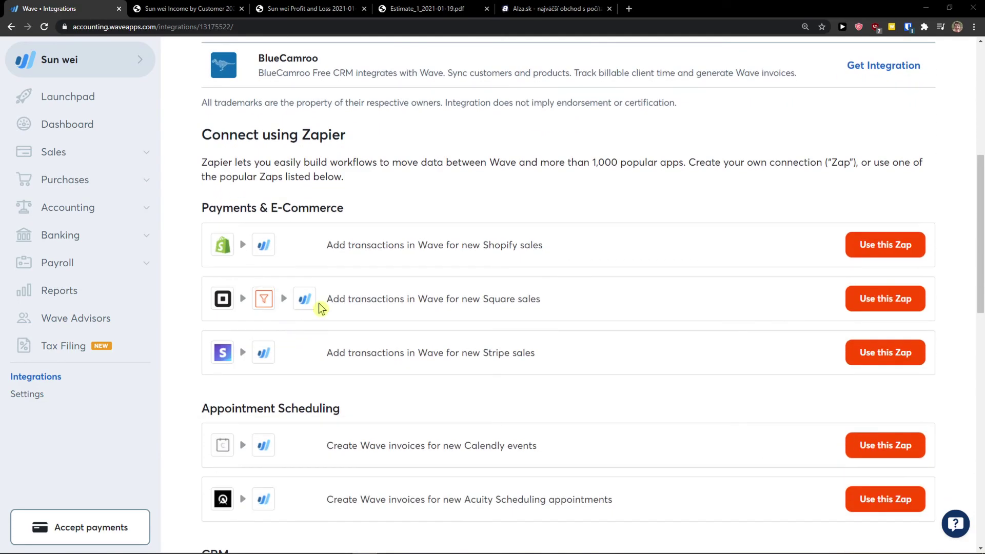
scroll(221, 307, down, 1)
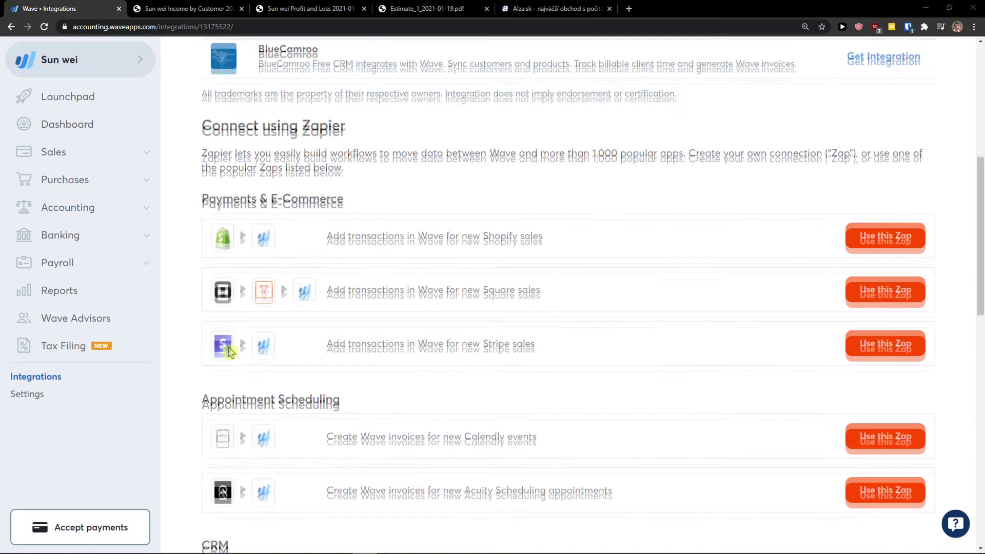
scroll(226, 340, down, 6)
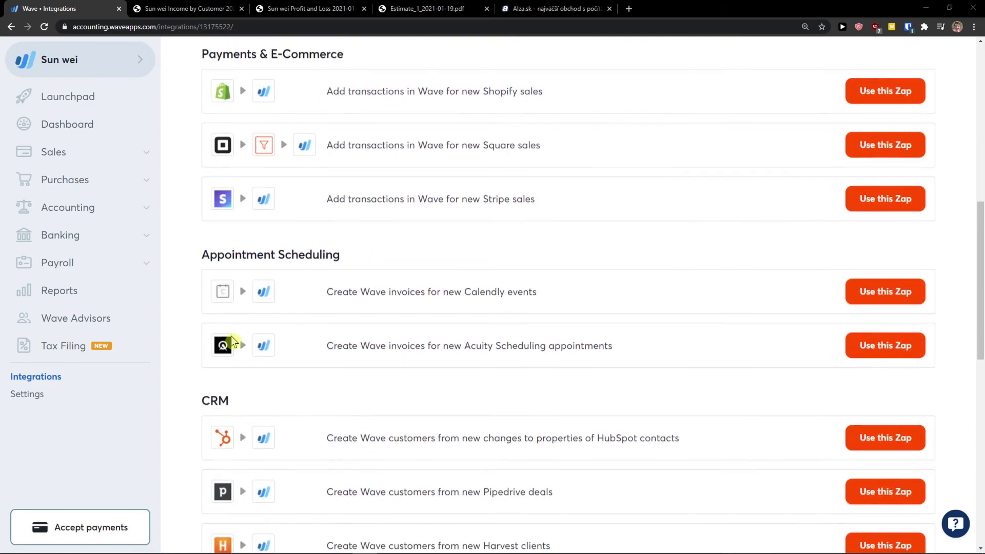
scroll(232, 335, down, 8)
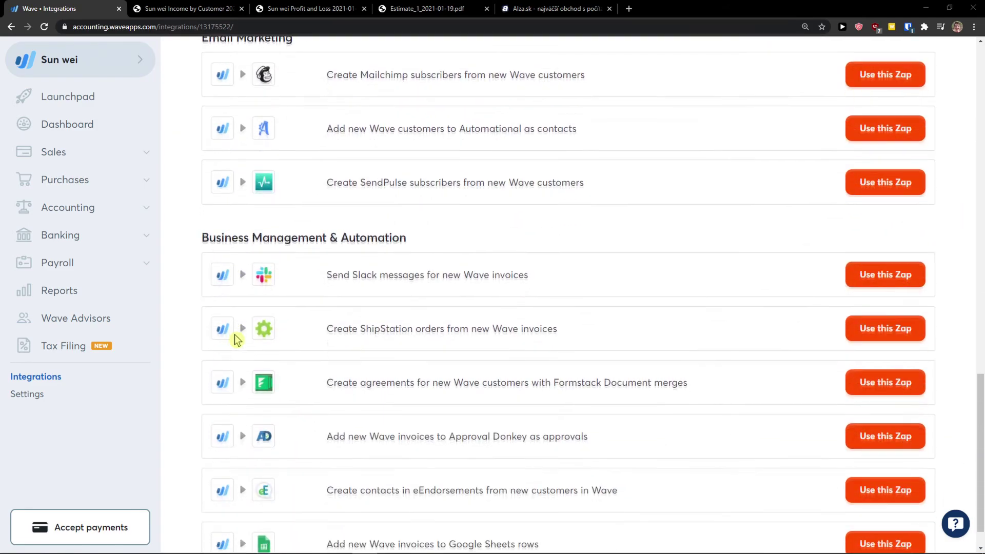
scroll(594, 510, up, 20)
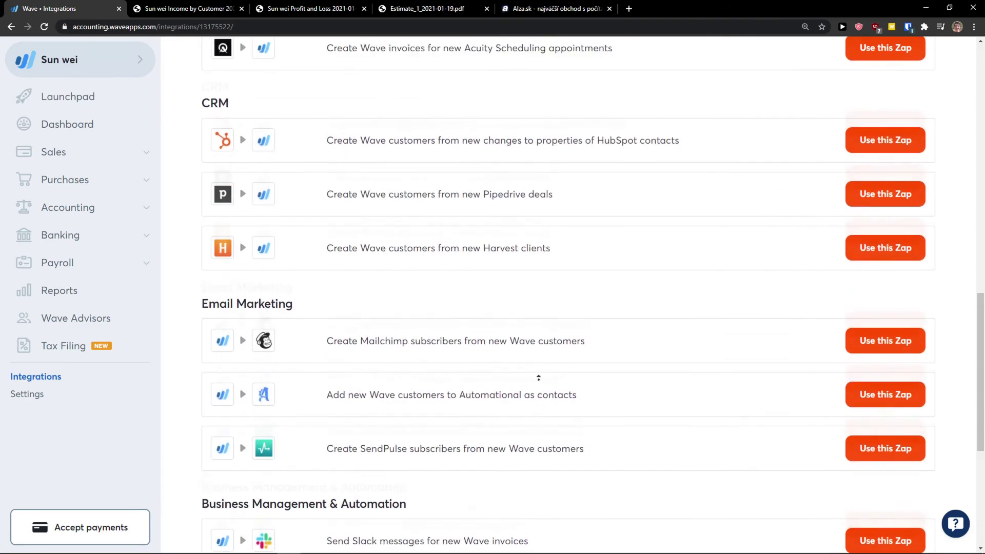
scroll(506, 419, up, 3)
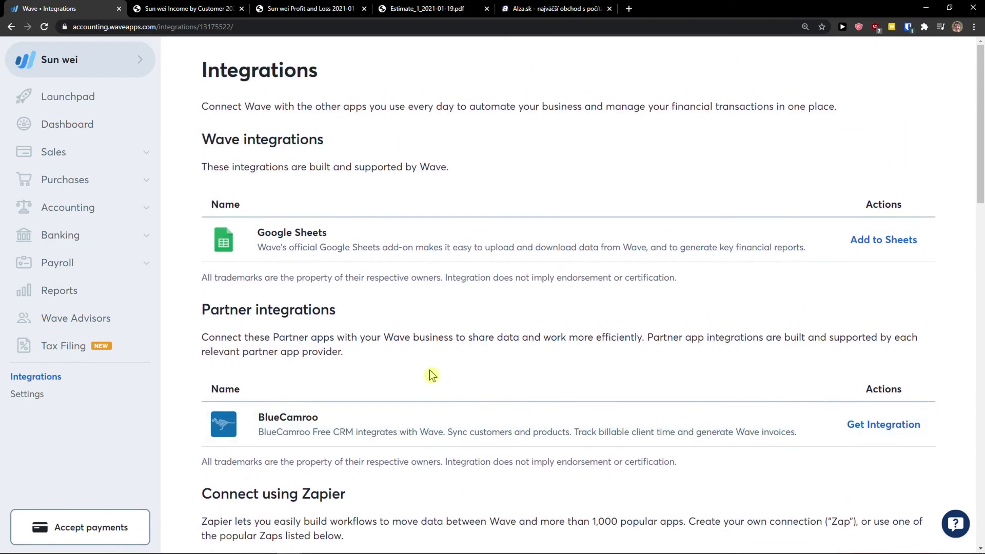
click(21, 399)
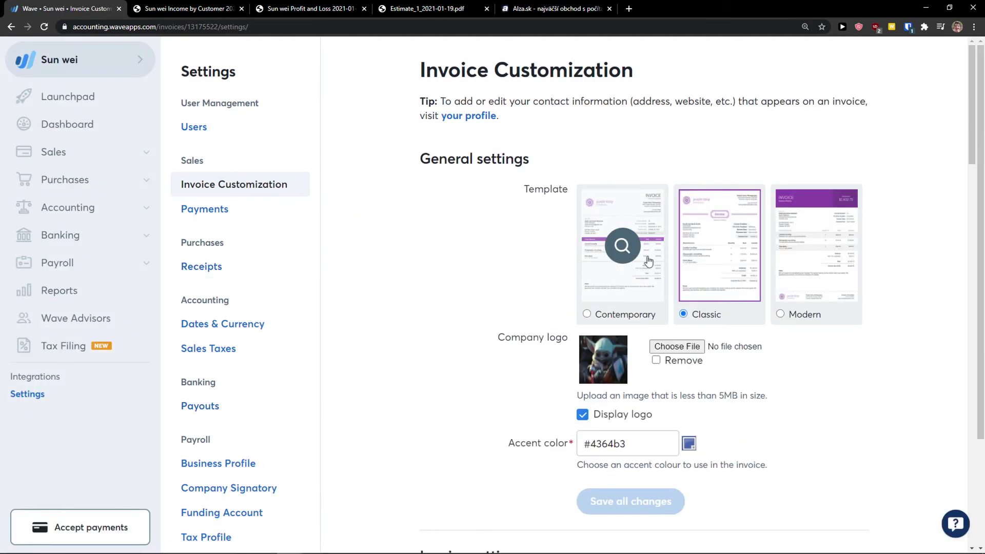
Step through Users, Receipts and Dates & Currency settings to the empty Sales Taxes page.
click(229, 129)
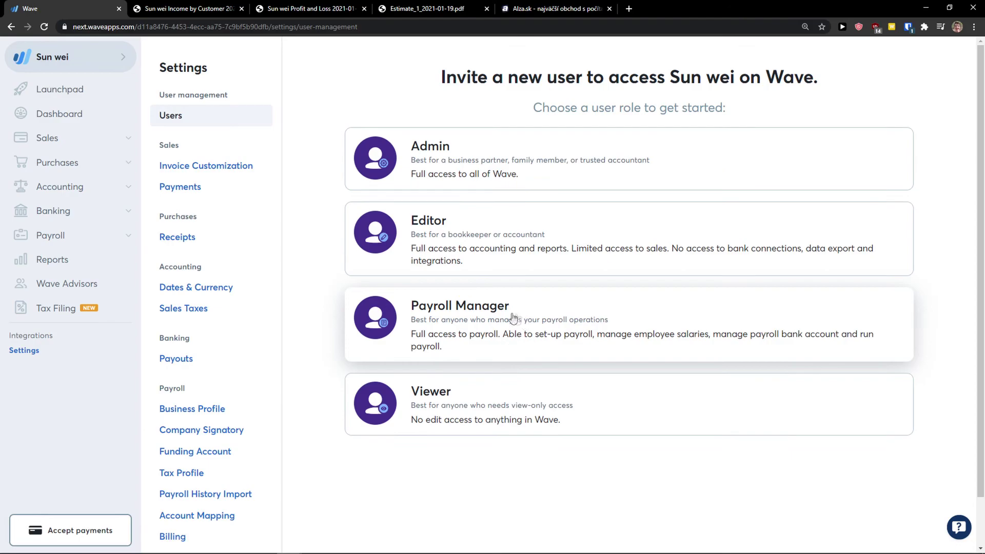
click(231, 248)
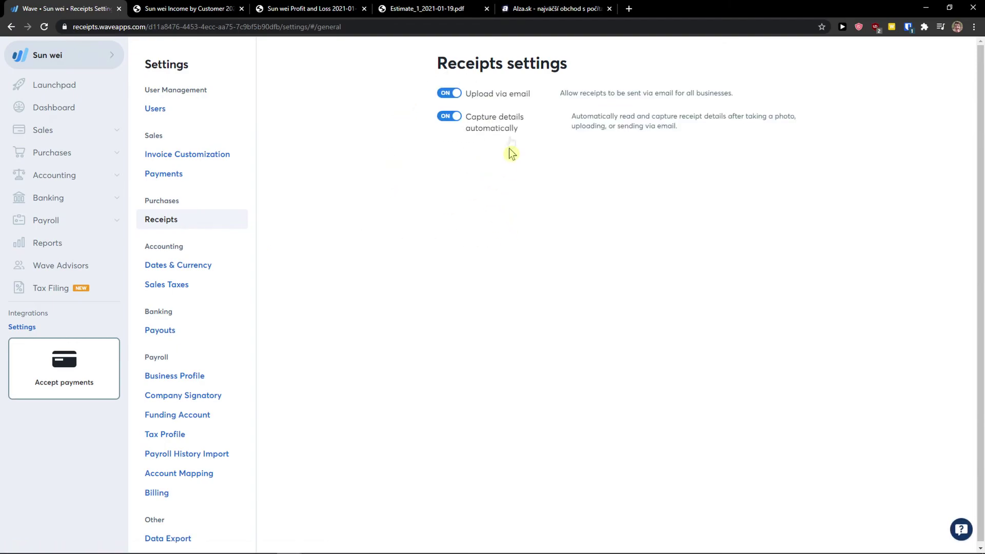
click(206, 267)
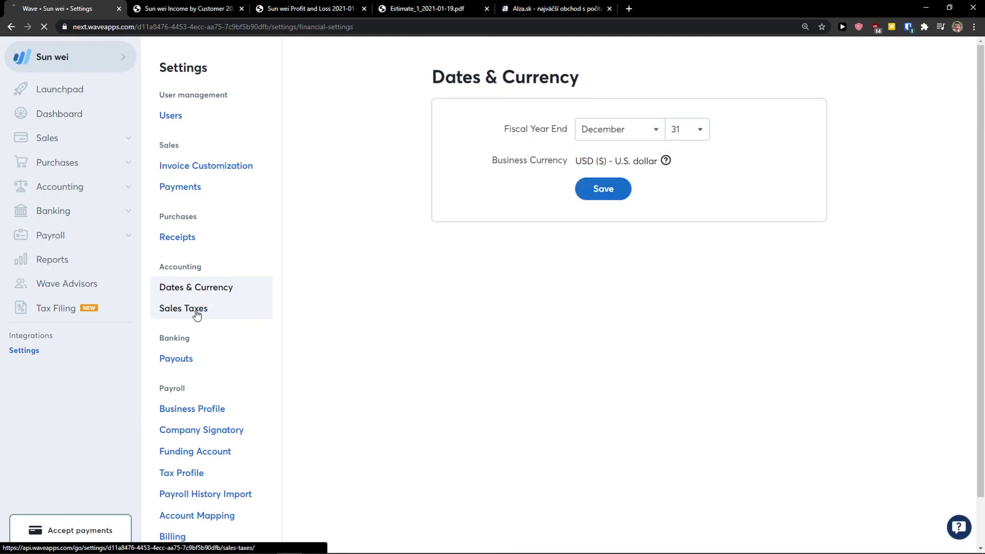
click(197, 313)
scroll(385, 315, down, 3)
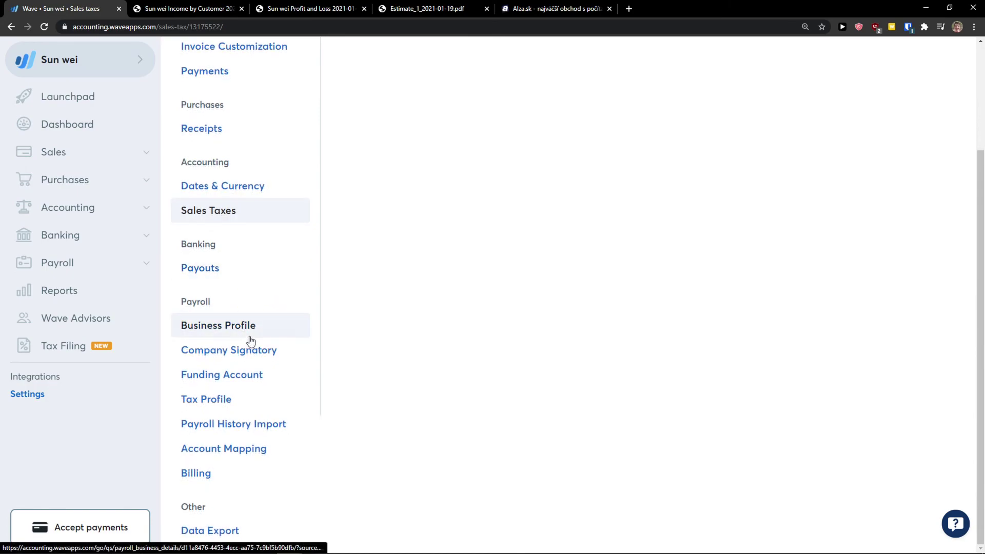
scroll(282, 371, up, 2)
scroll(287, 364, down, 2)
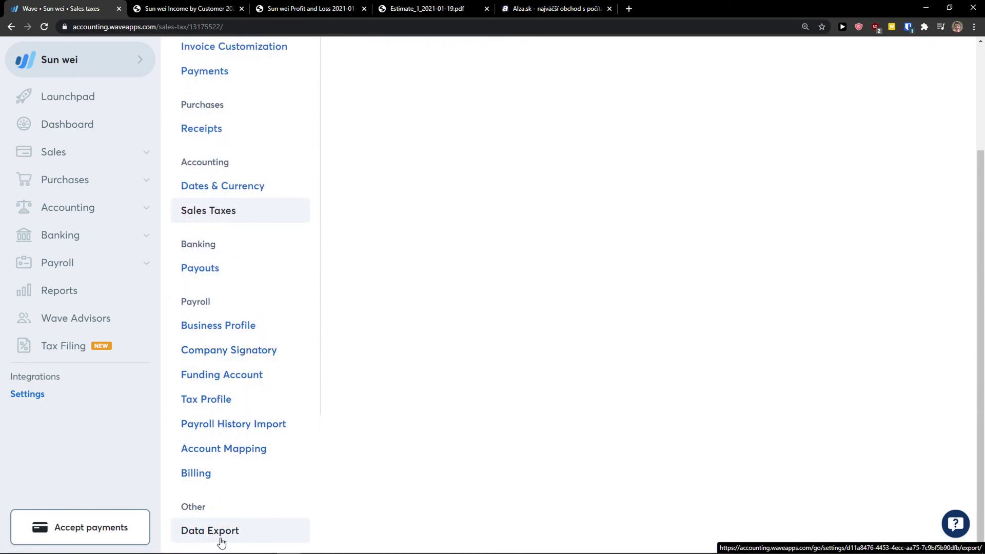
scroll(222, 539, up, 3)
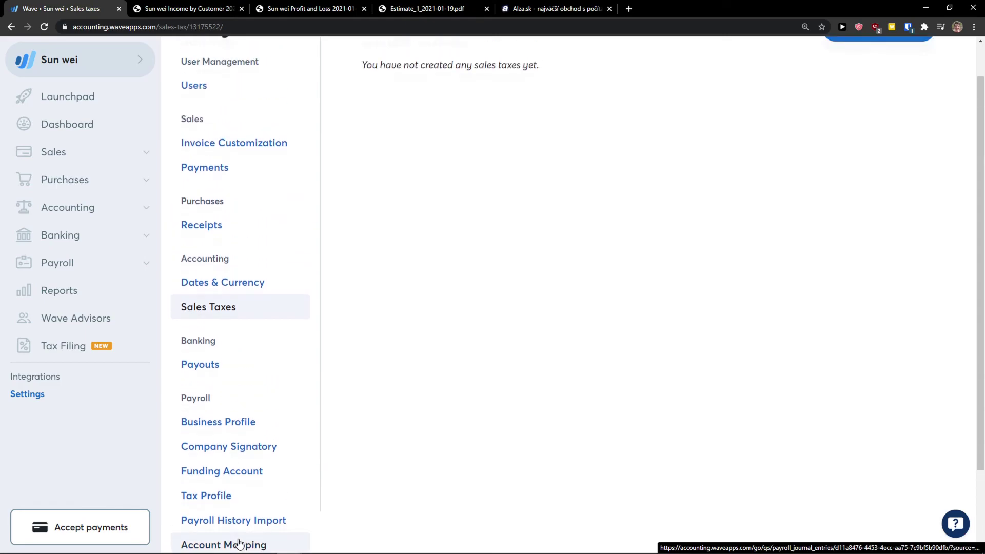
click(130, 71)
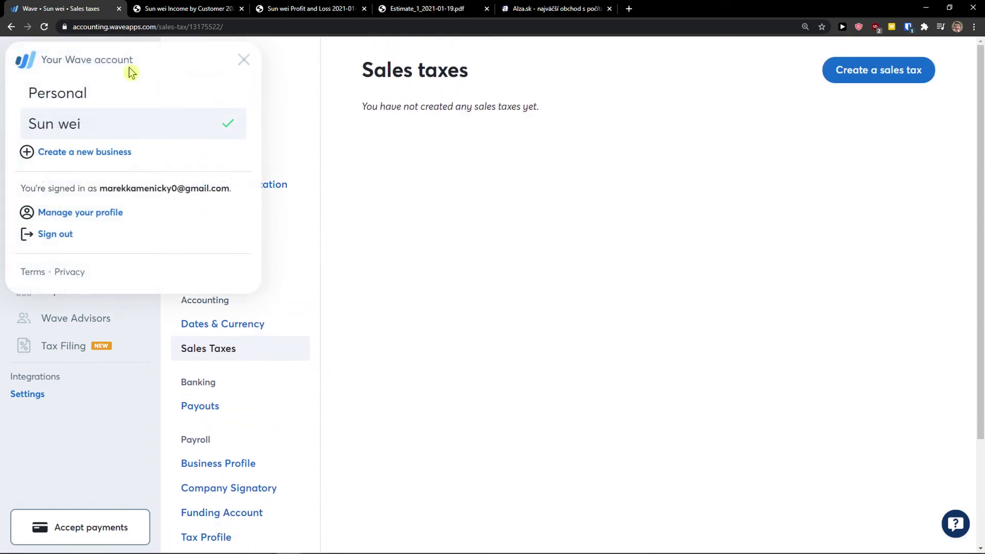
Open Manage your profile and show the Businesses list with Personal and the created business.
click(117, 218)
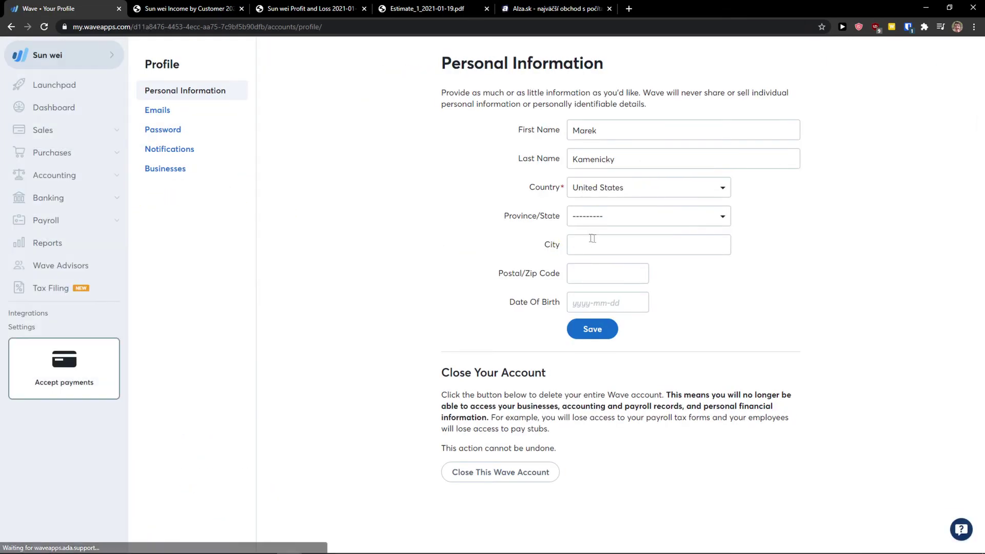
click(190, 168)
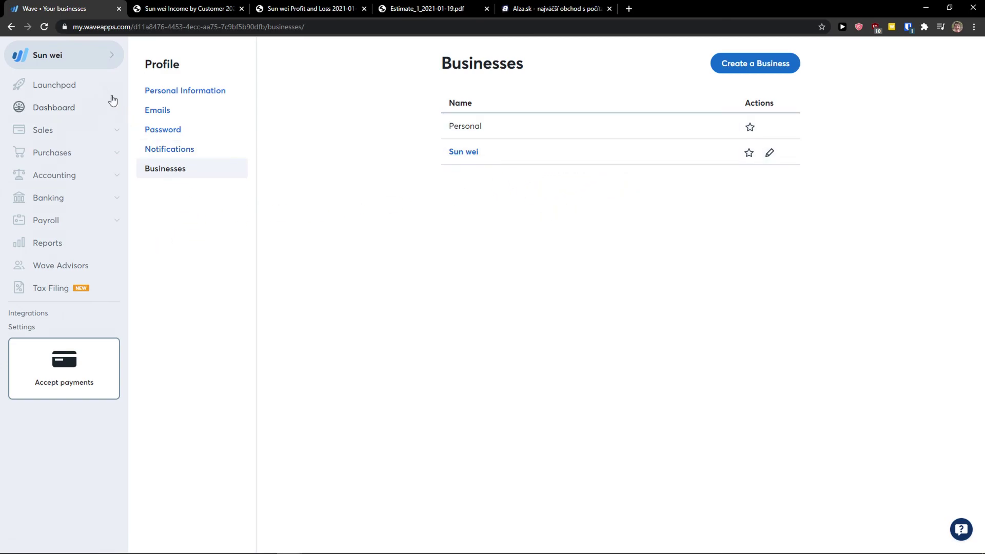
Return to Integrations at about 125% zoom and review the Zapier CRM, Email Marketing and automation zaps.
click(41, 316)
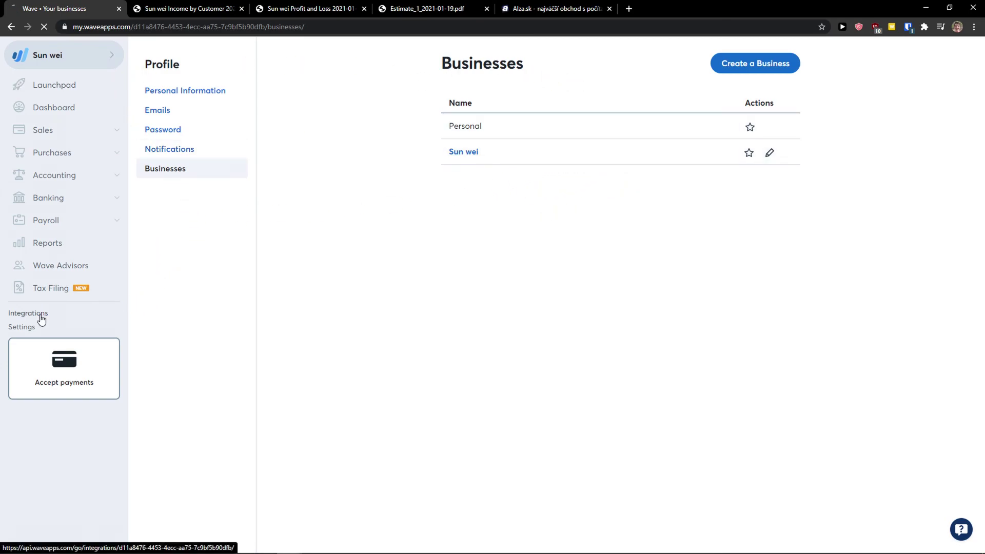
key(ctrl+plus)
key(ctrl+plus)
scroll(360, 340, down, 3)
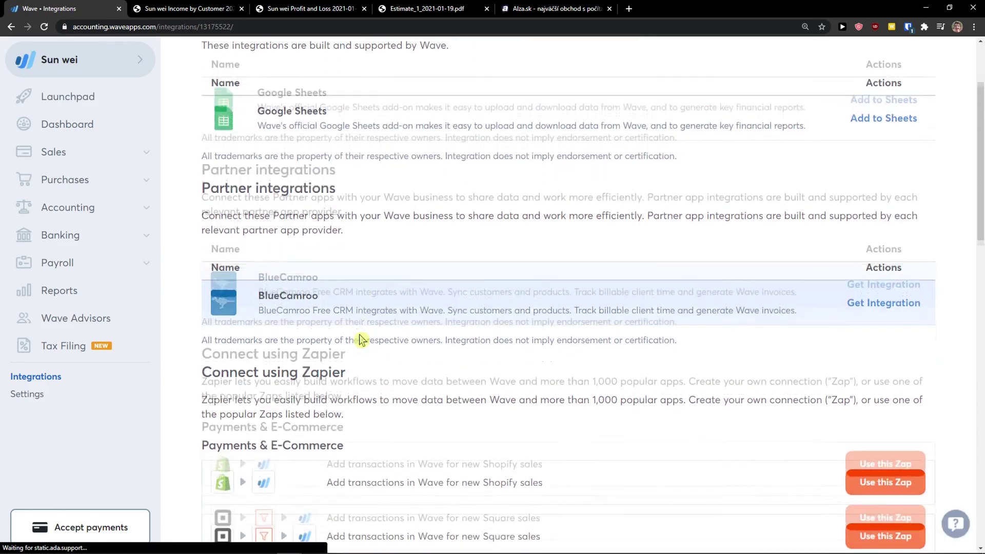
scroll(360, 340, down, 15)
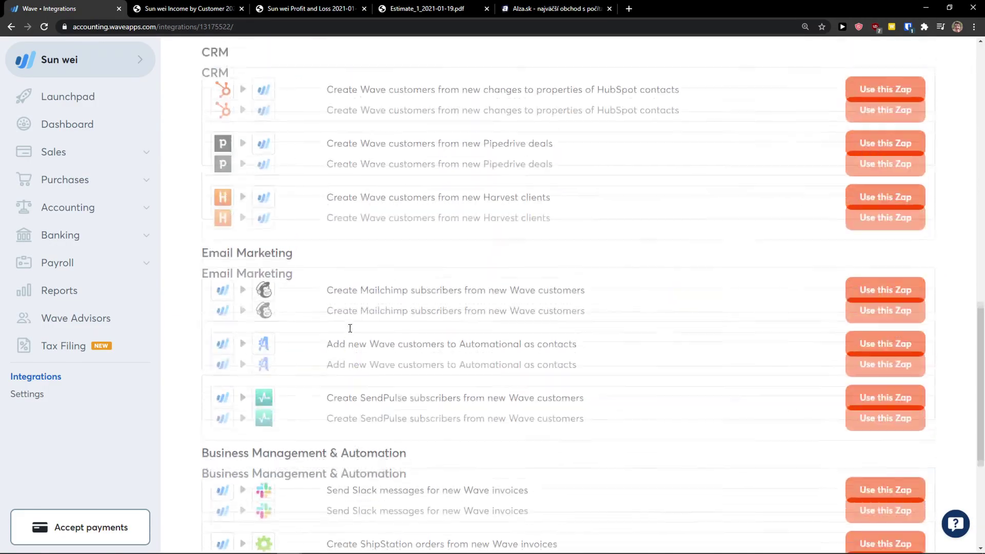
scroll(347, 329, up, 2)
click(629, 9)
drag(635, 7, 0, 249)
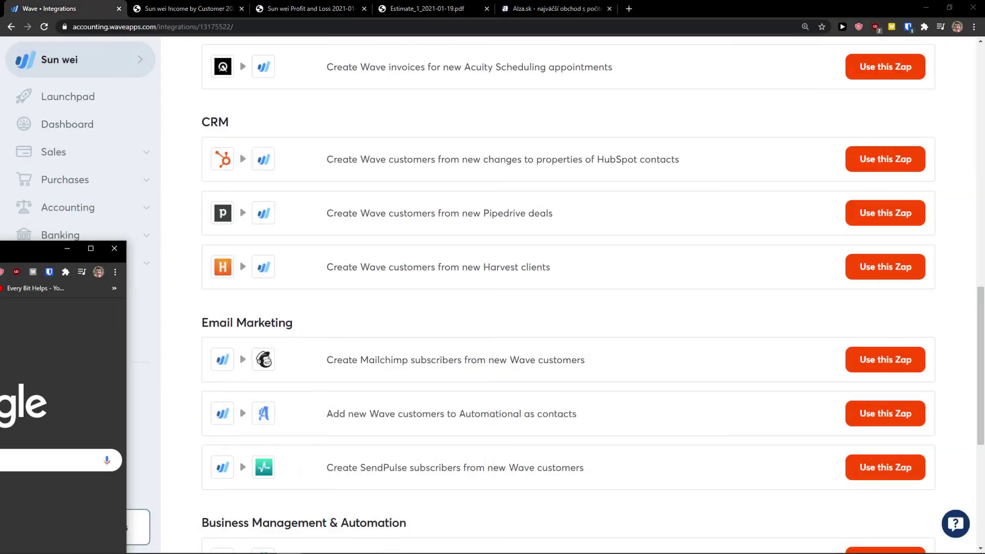
key(ctrl+w)
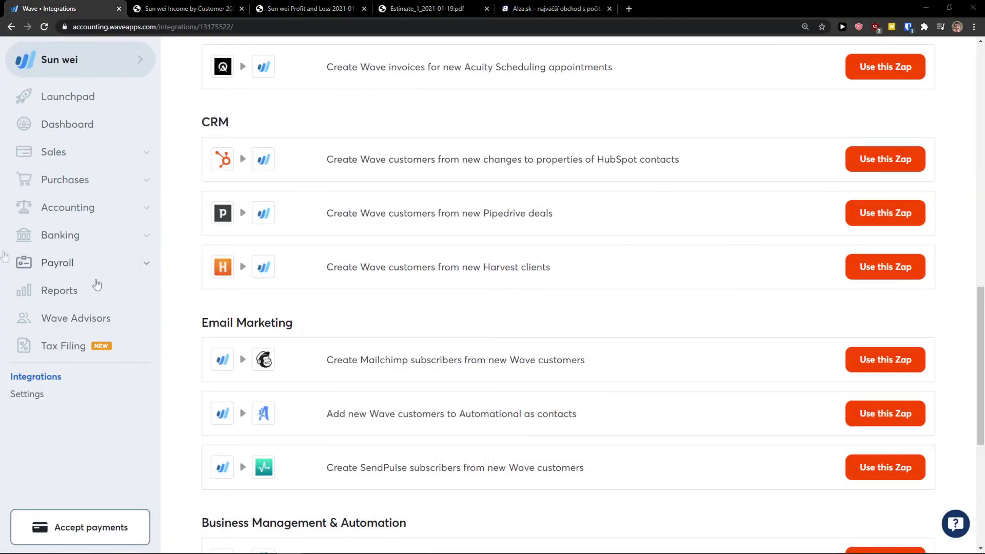
scroll(352, 392, up, 4)
scroll(337, 384, down, 7)
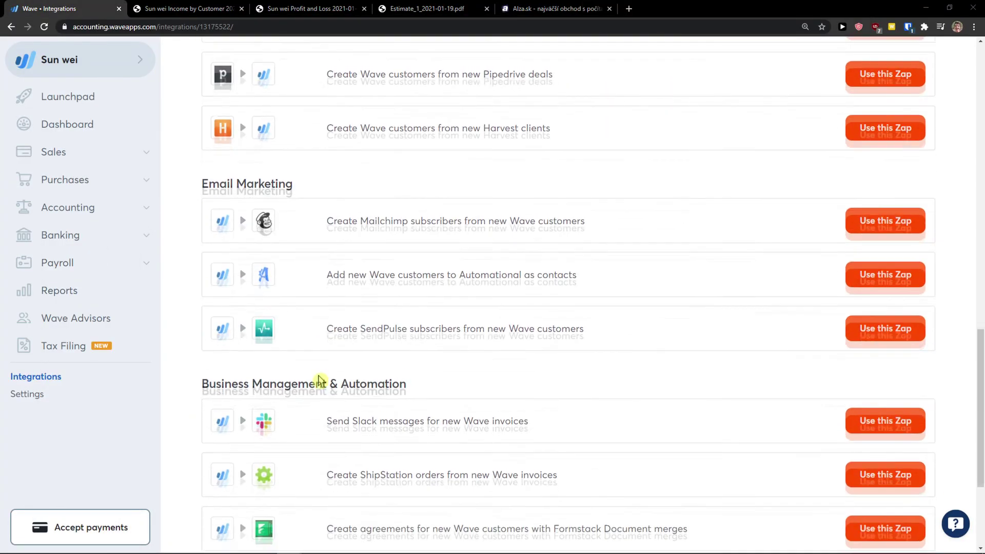
scroll(319, 381, down, 3)
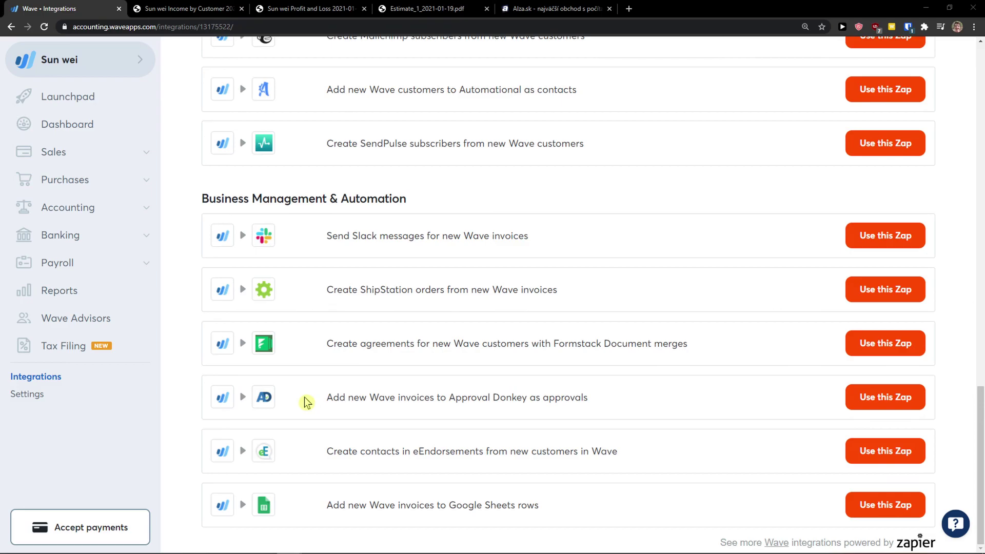
scroll(319, 389, up, 3)
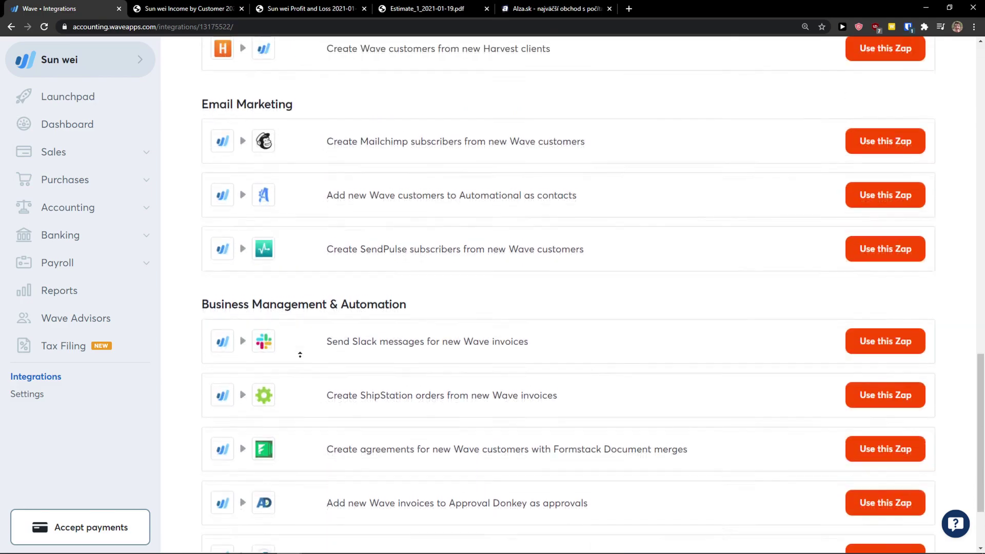